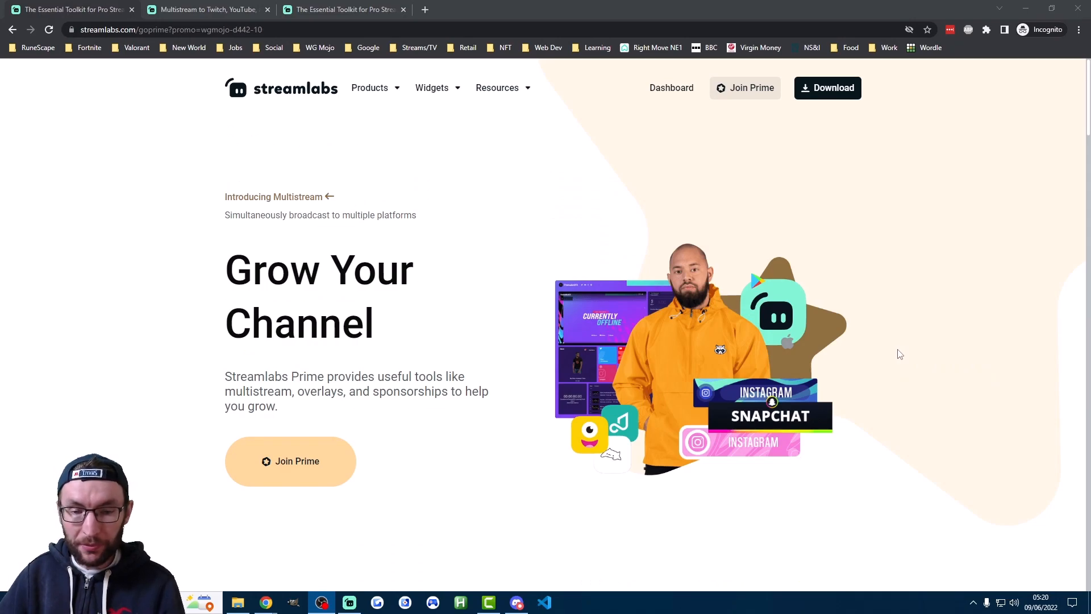
Open the Streamlabs Prime sign-up from the promo page and choose the Annual Plan
click(446, 321)
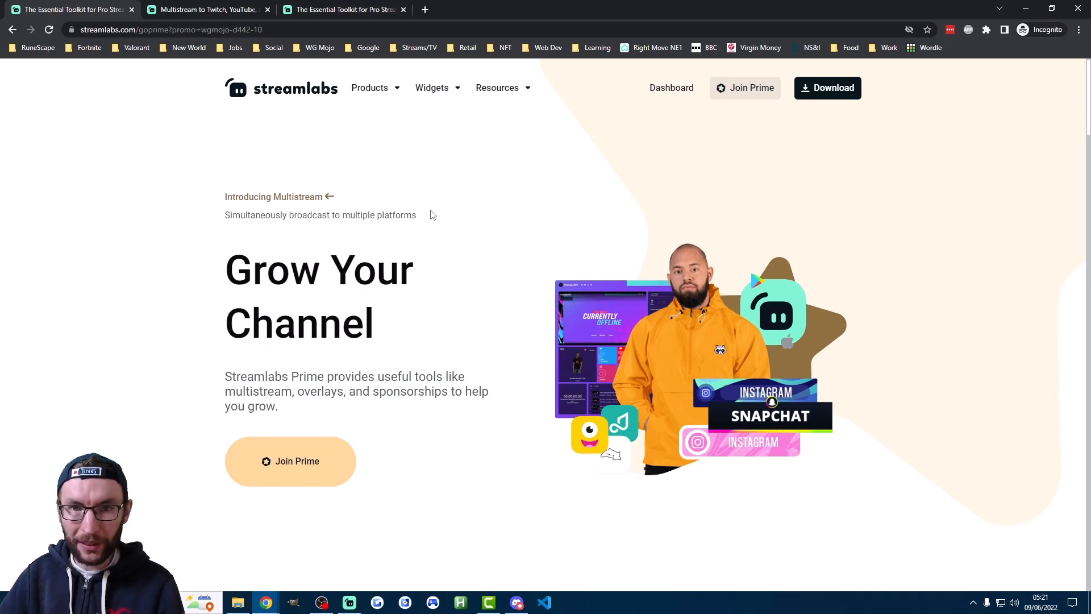
click(301, 457)
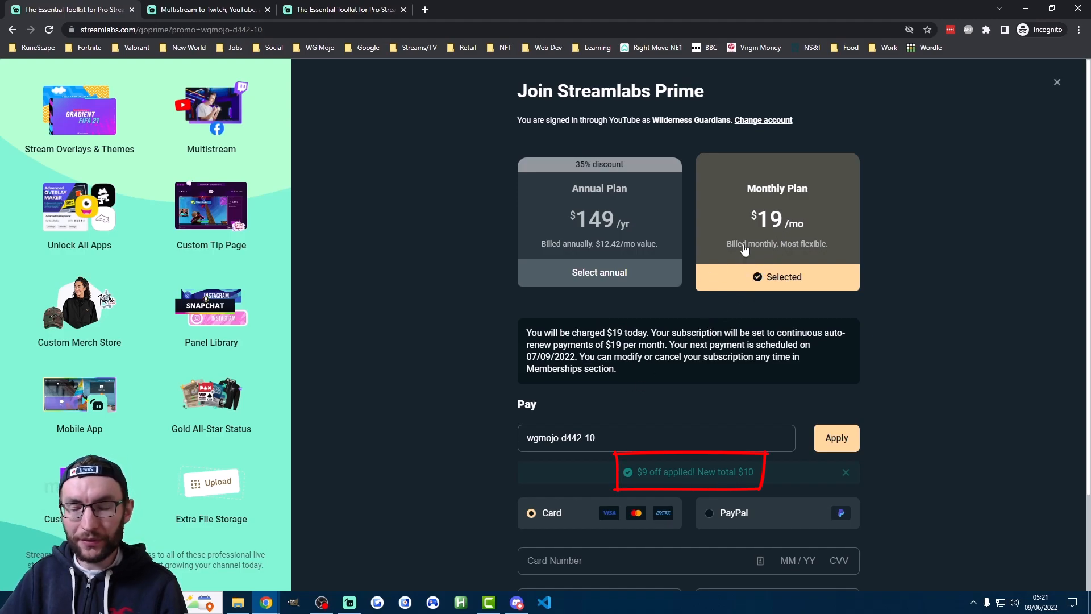
click(611, 243)
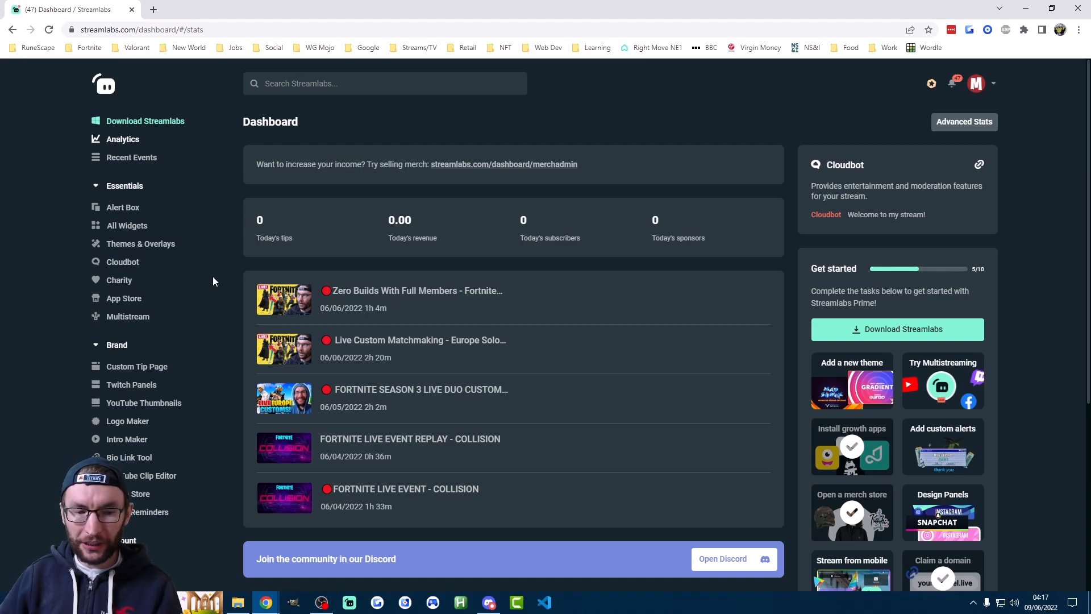
Open the Streamlabs dashboard's account settings and review the streaming platforms merged with the account, including Trovo
scroll(213, 277, down, 3)
click(123, 396)
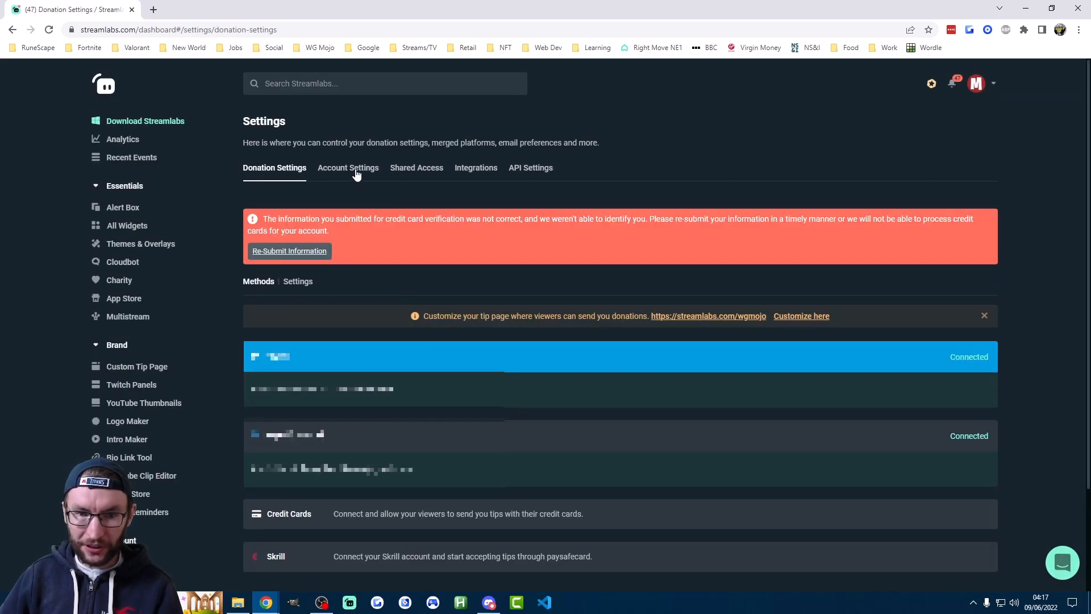
click(356, 174)
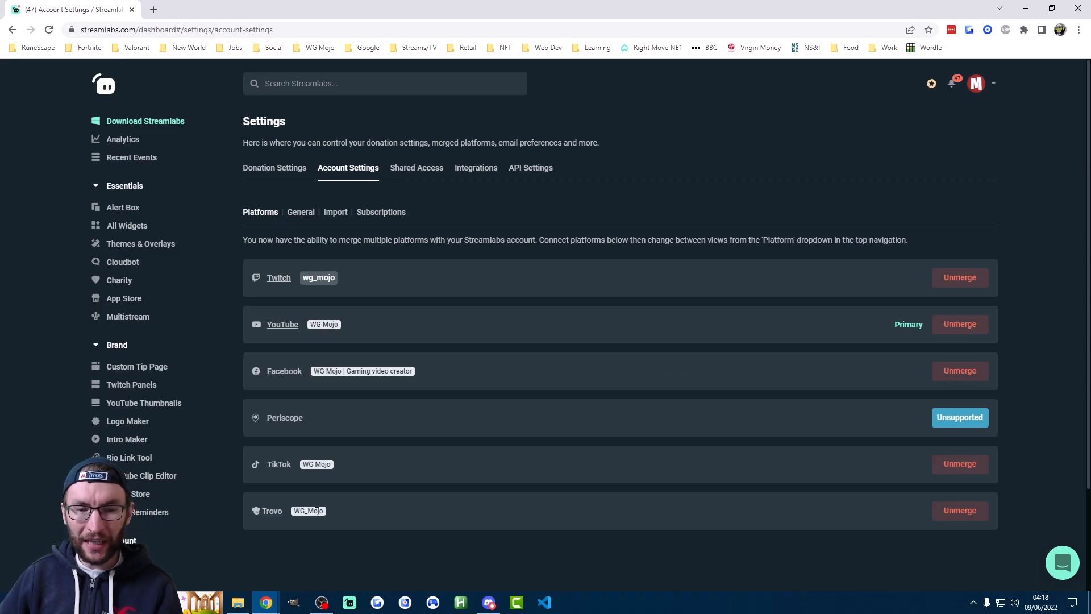
drag(289, 513, 257, 510)
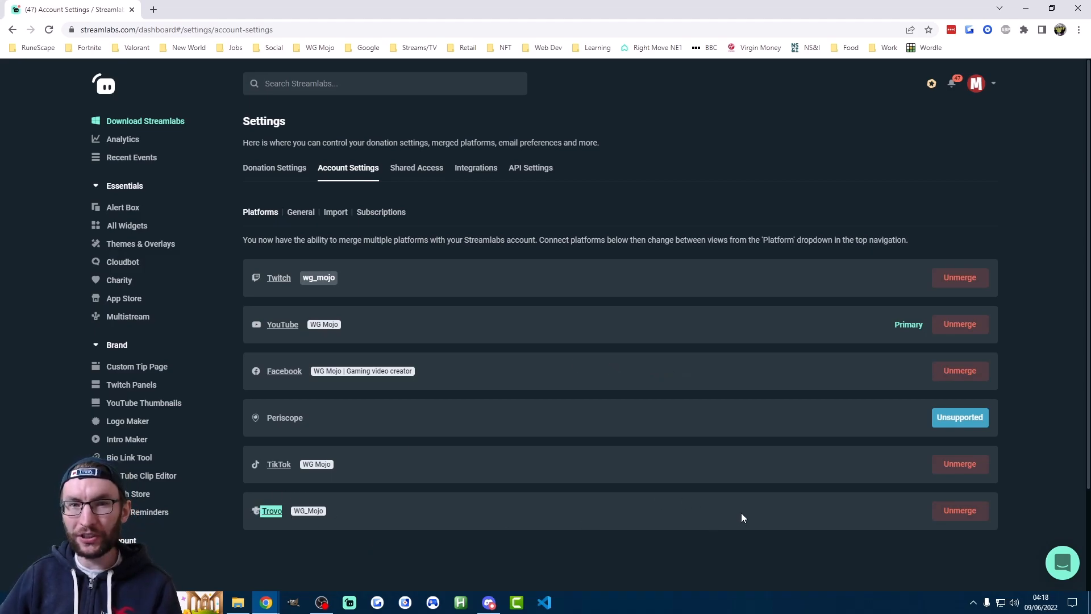
click(492, 474)
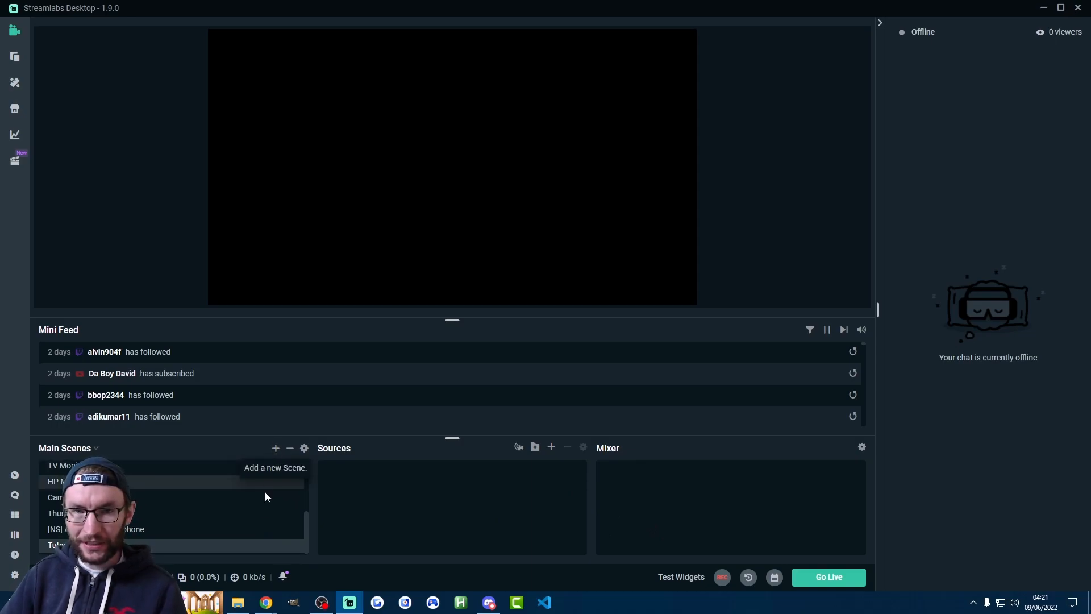
Add the existing Samsung TV Monitor display capture as a source to the current scene in Streamlabs Desktop
click(551, 449)
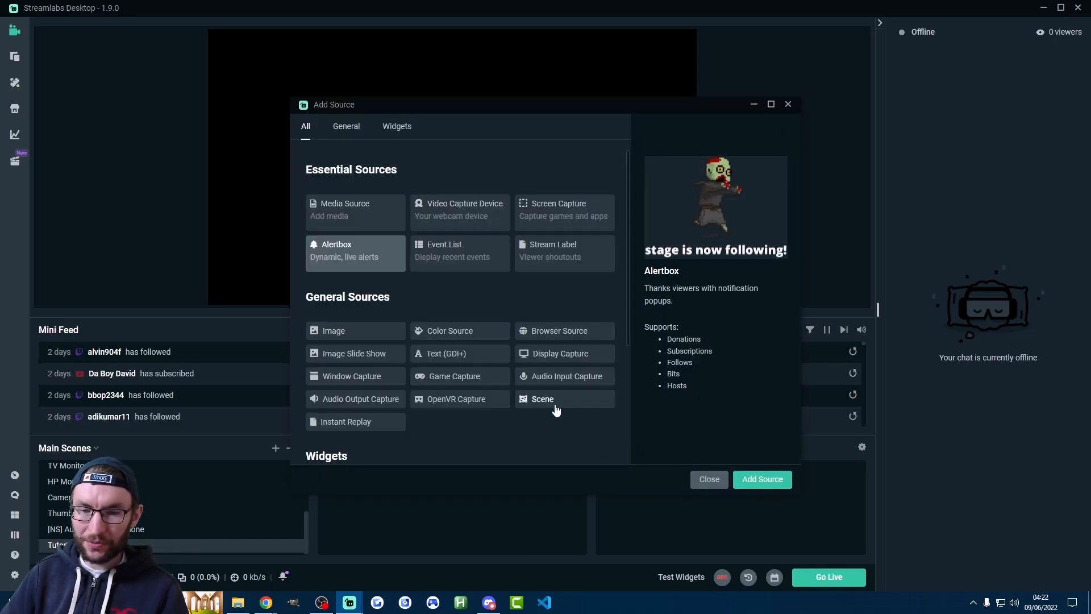
click(543, 360)
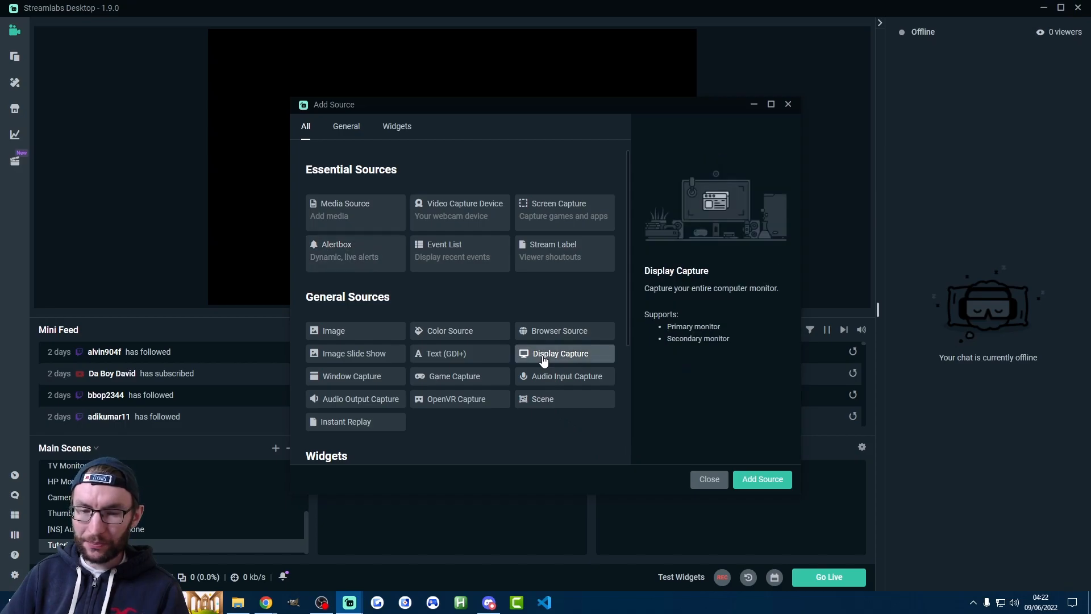
click(779, 479)
click(423, 288)
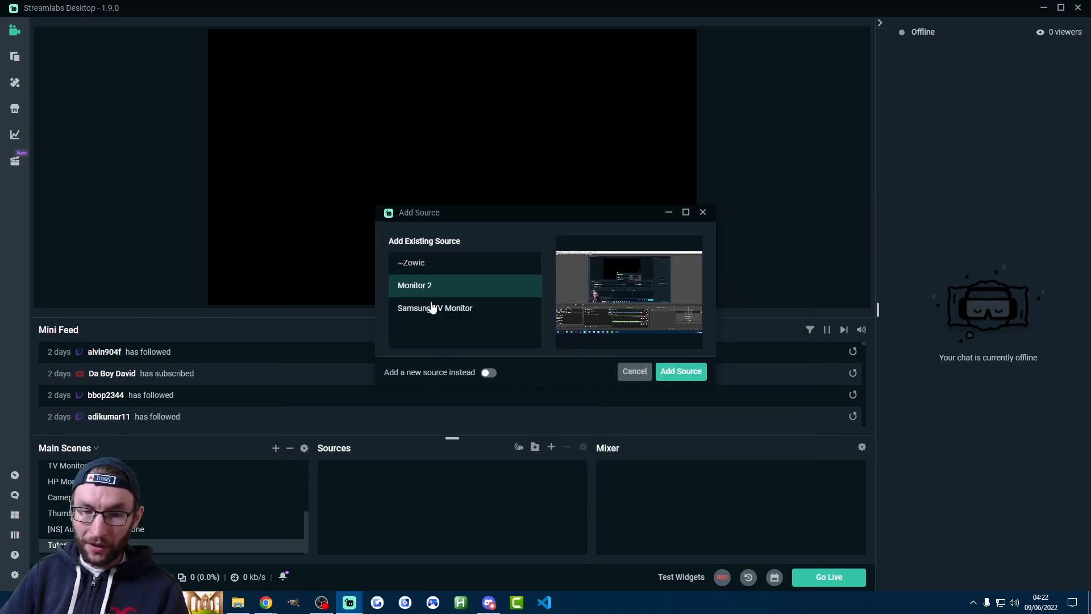
click(489, 375)
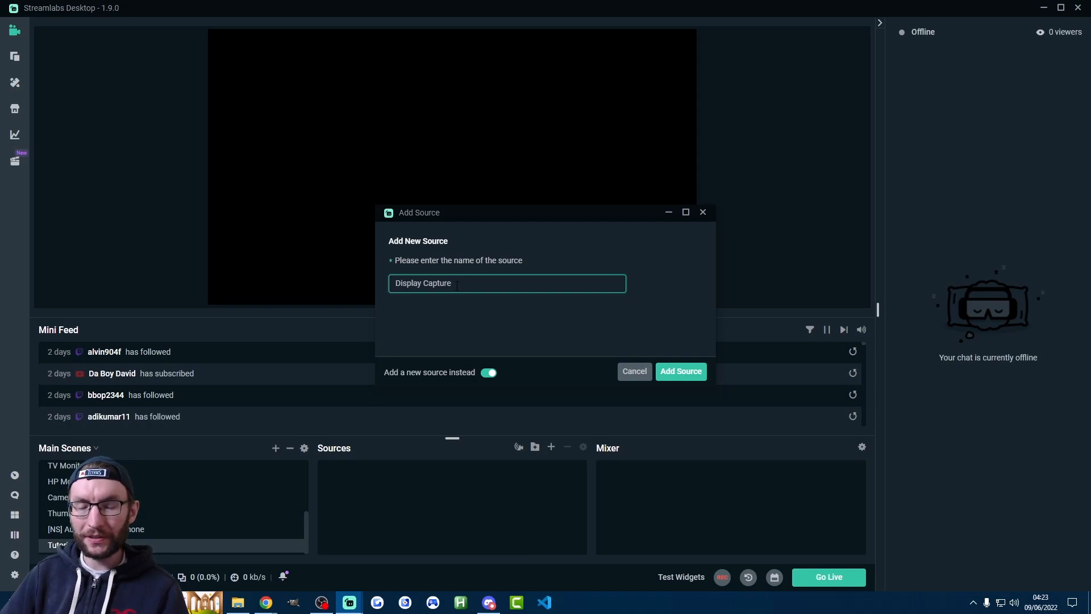
click(489, 372)
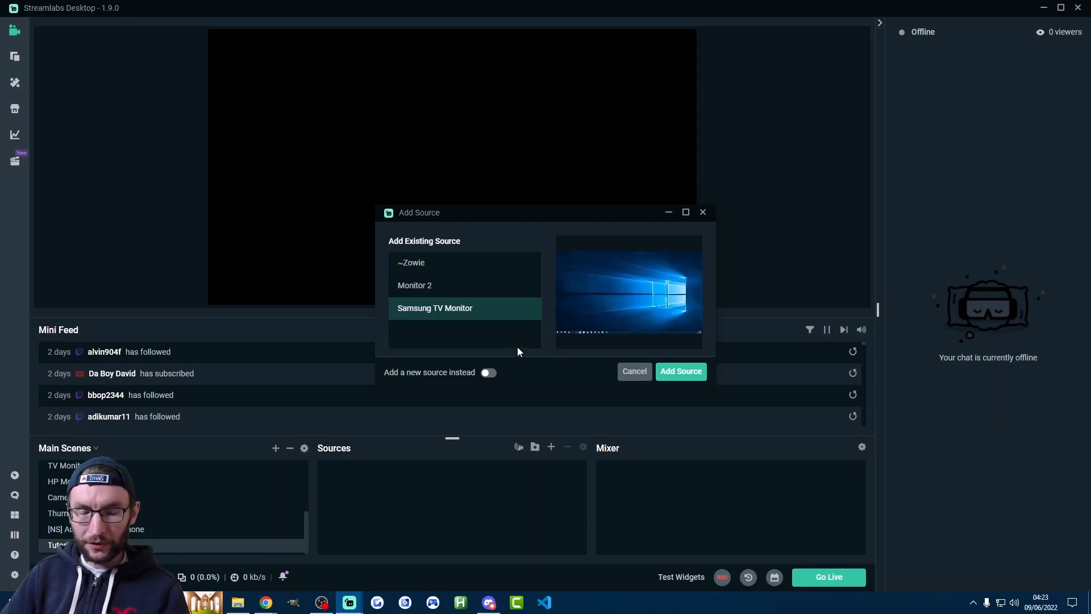
click(667, 373)
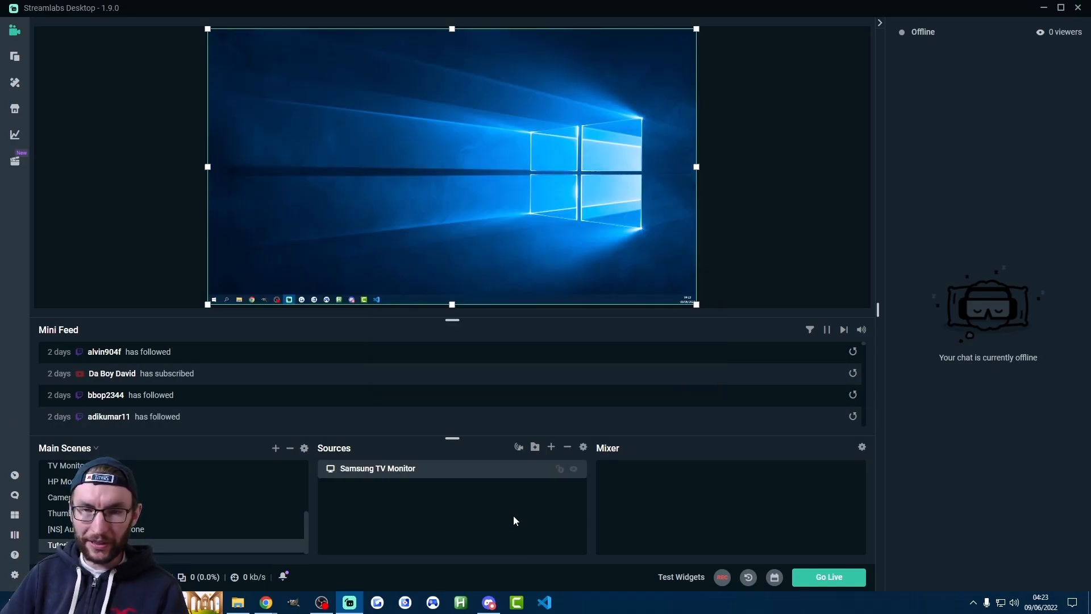
Add the existing Keyboard Cam video capture device as a source to the scene
click(551, 448)
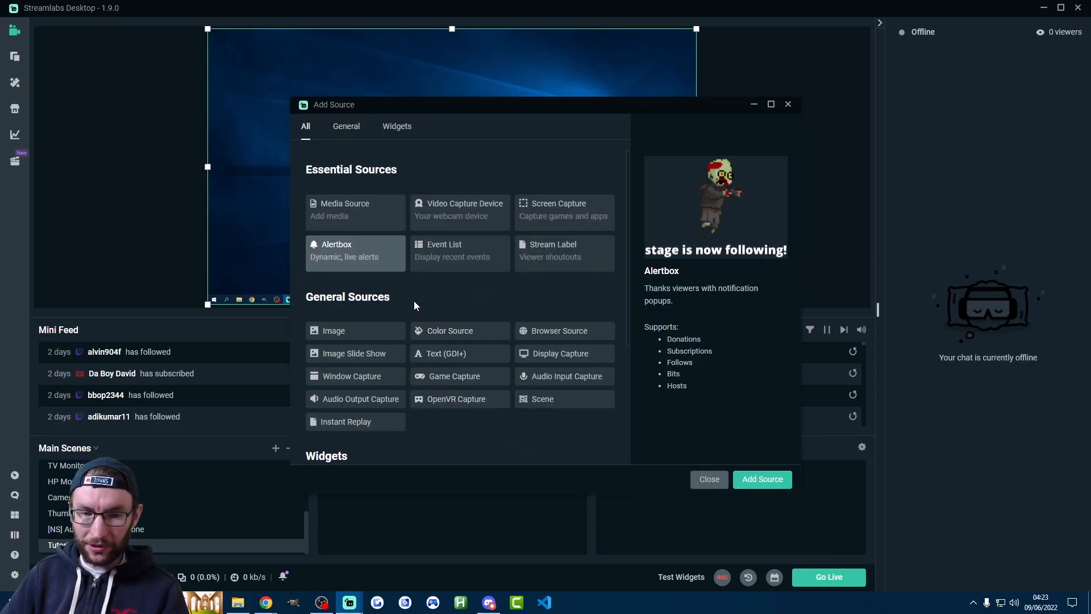
click(453, 214)
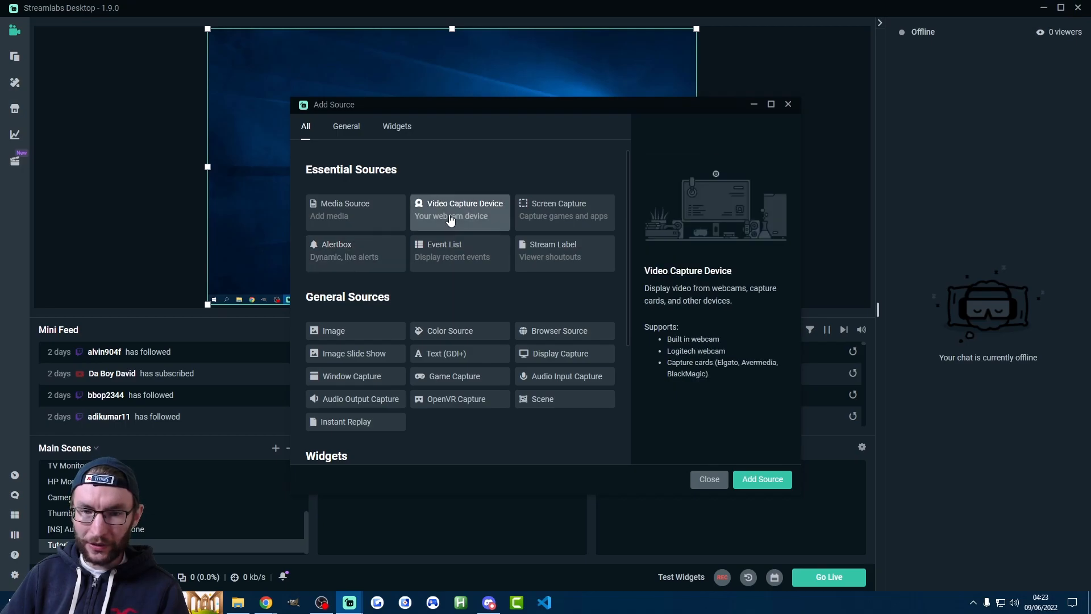
click(762, 480)
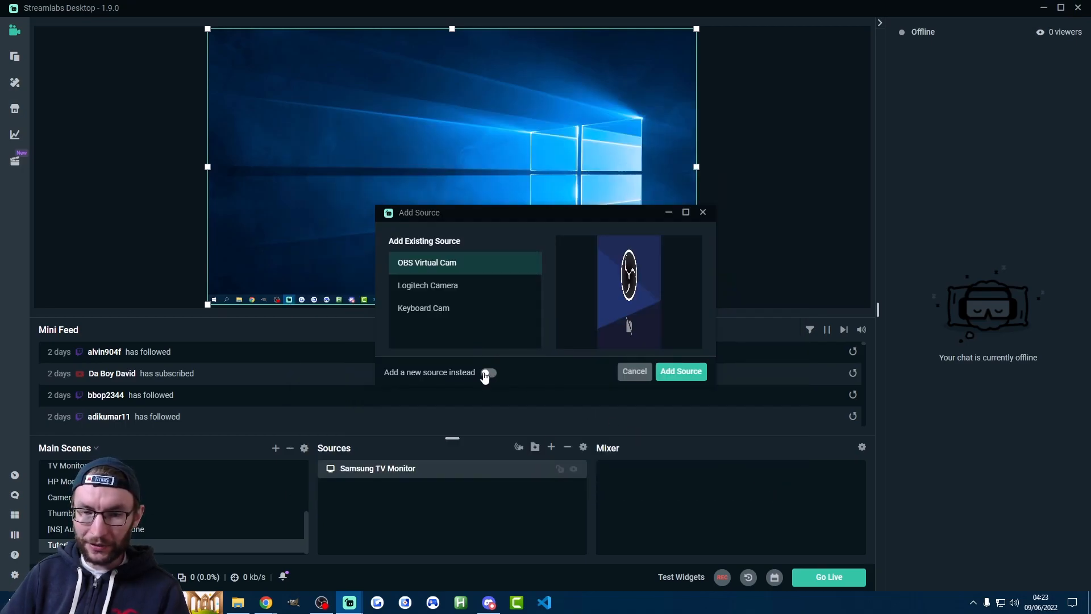
click(487, 373)
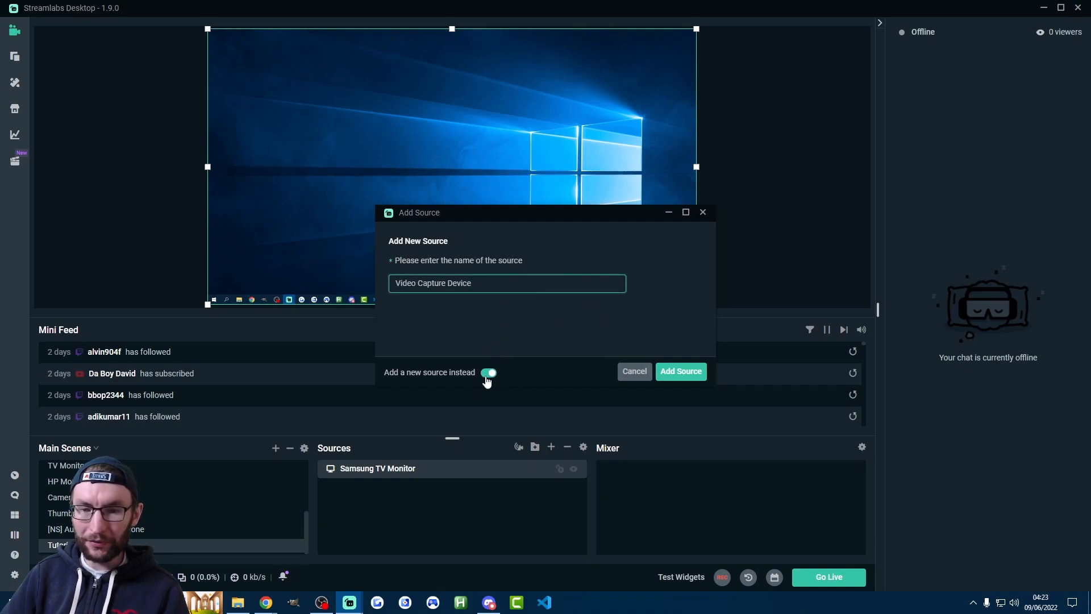
click(488, 374)
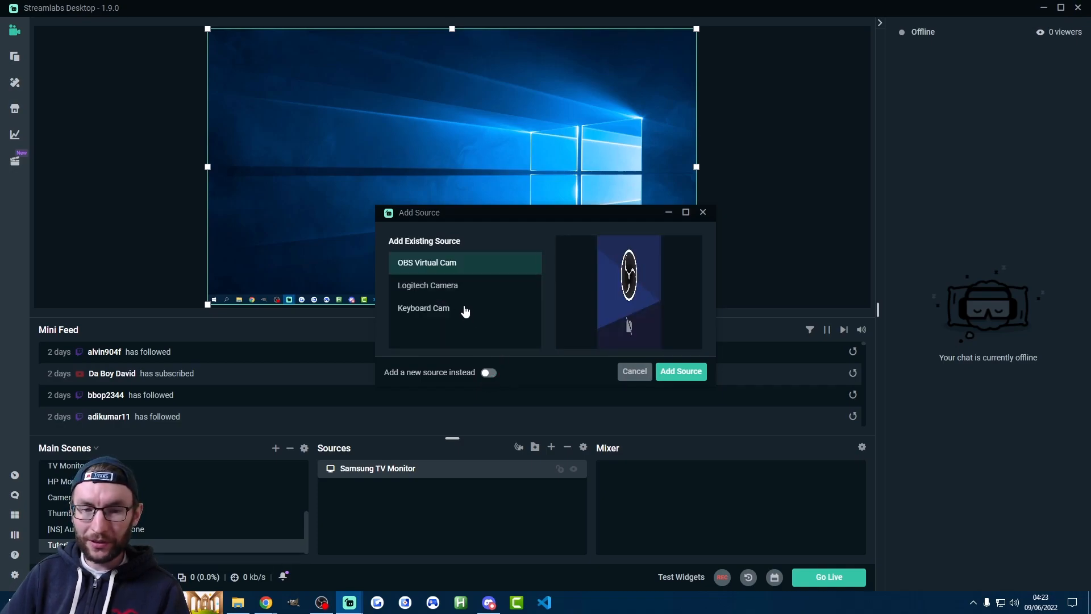
click(456, 289)
click(449, 311)
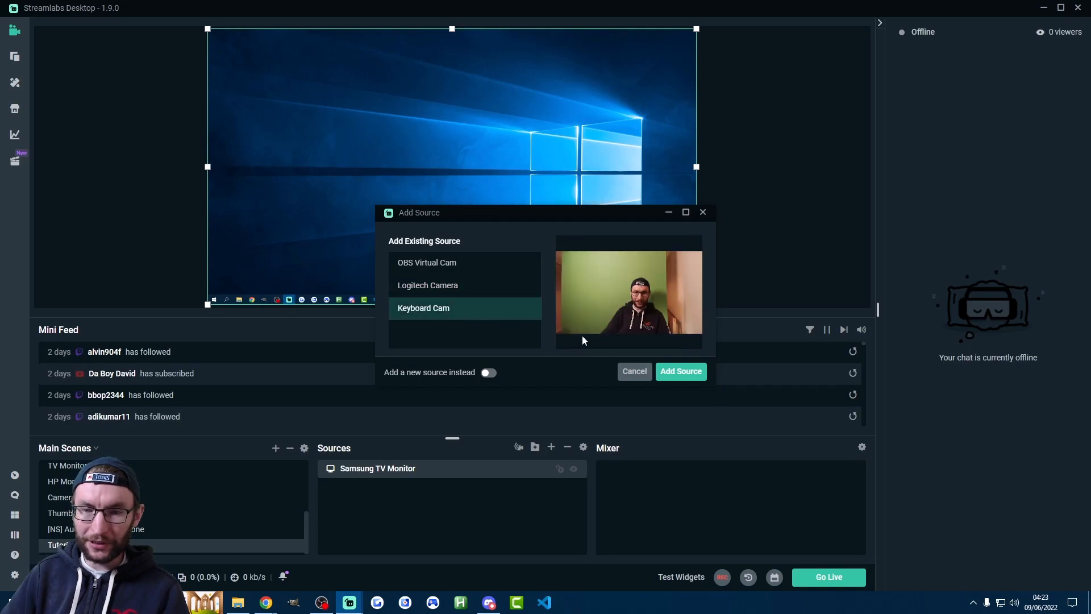
click(681, 372)
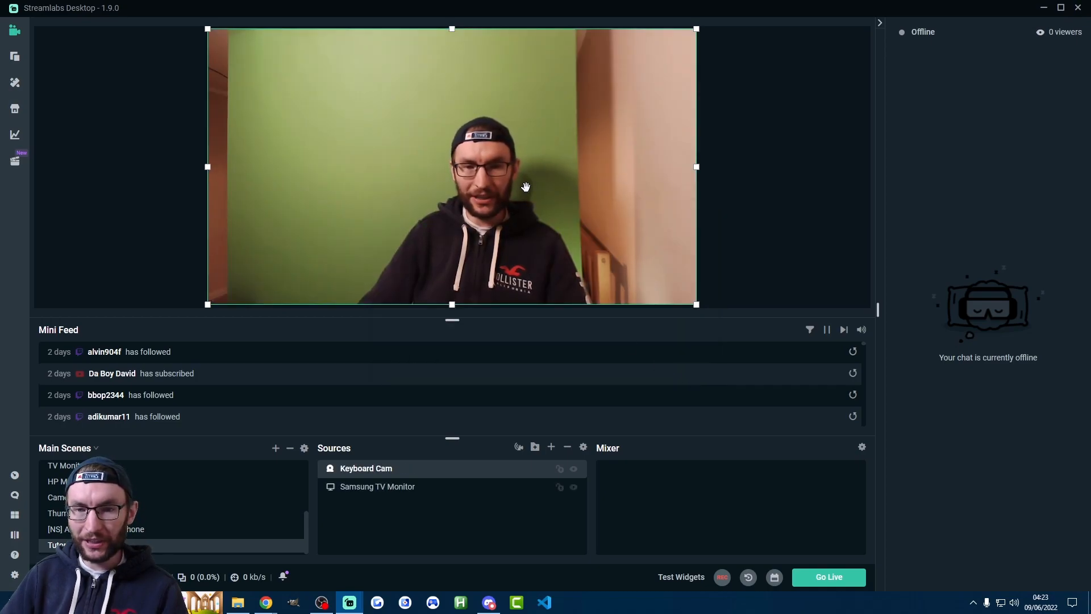
Shrink the Keyboard Cam picture, crop its sides and top, and place it against the canvas's left edge, about halfway down
drag(696, 167, 412, 106)
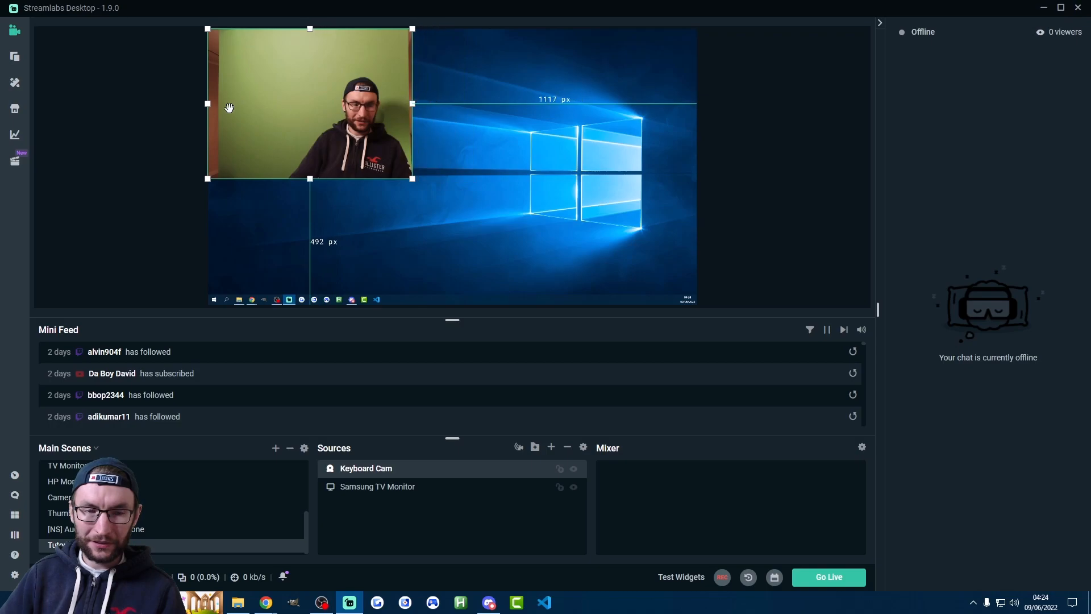
drag(208, 104, 290, 104)
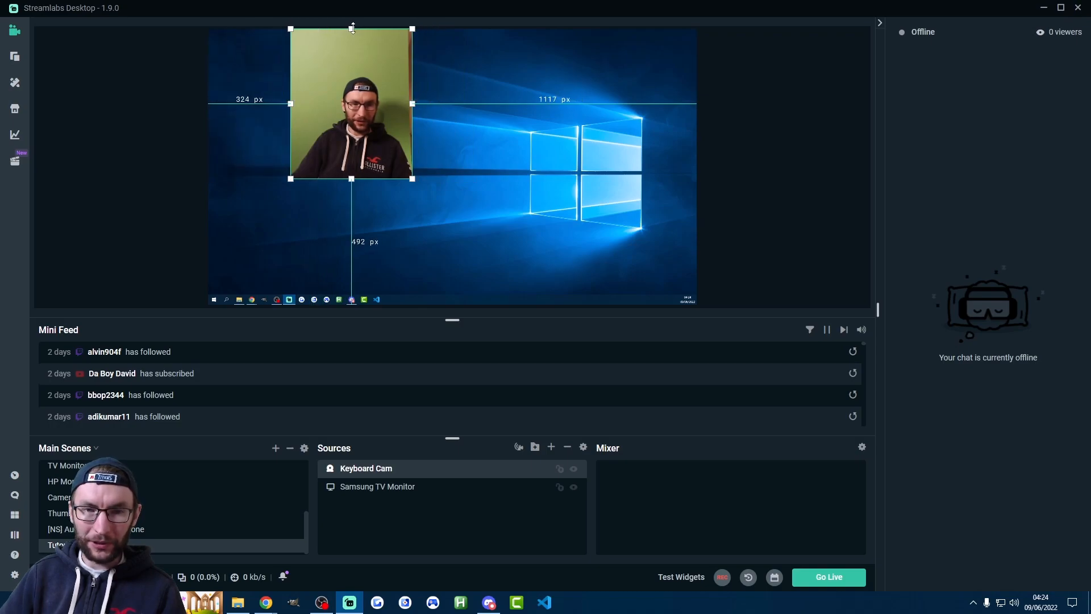
drag(352, 28, 352, 70)
drag(339, 112, 257, 153)
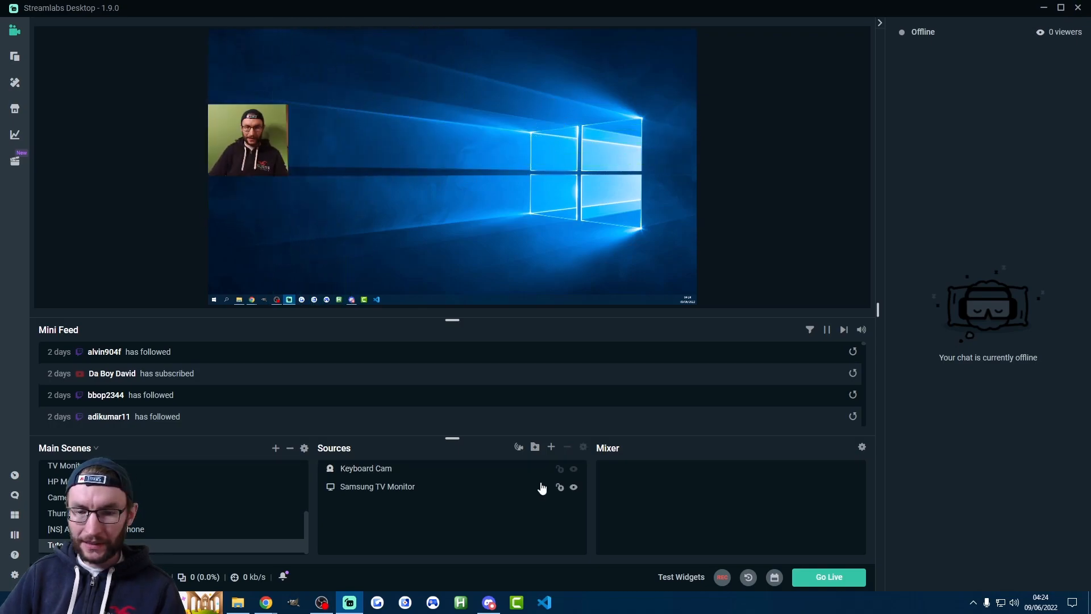
Add the existing Game Audio source to the scene as an Audio Output Capture
click(550, 448)
click(371, 400)
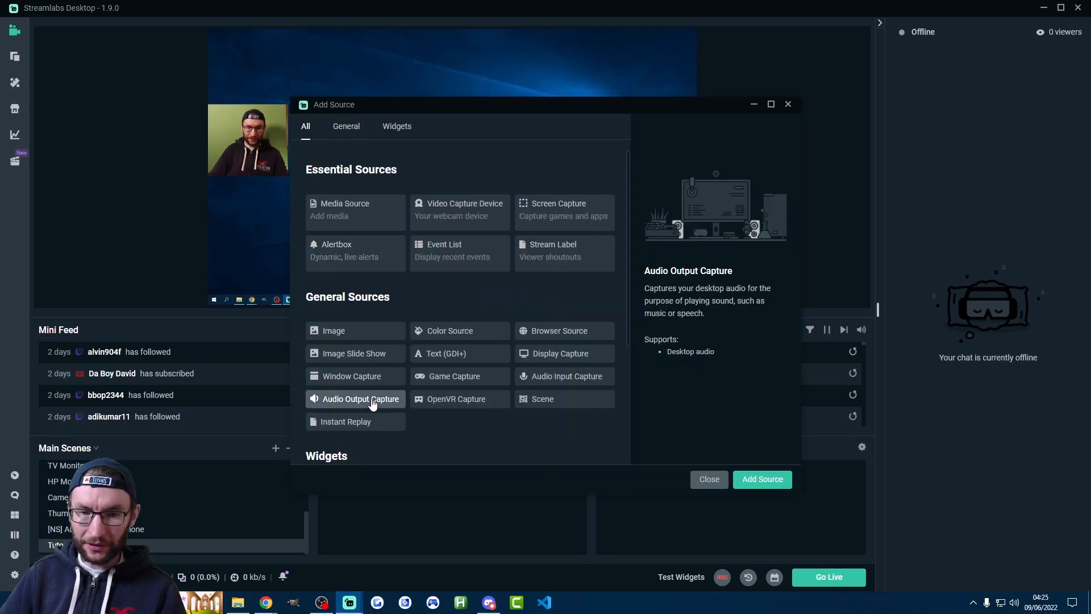
click(762, 480)
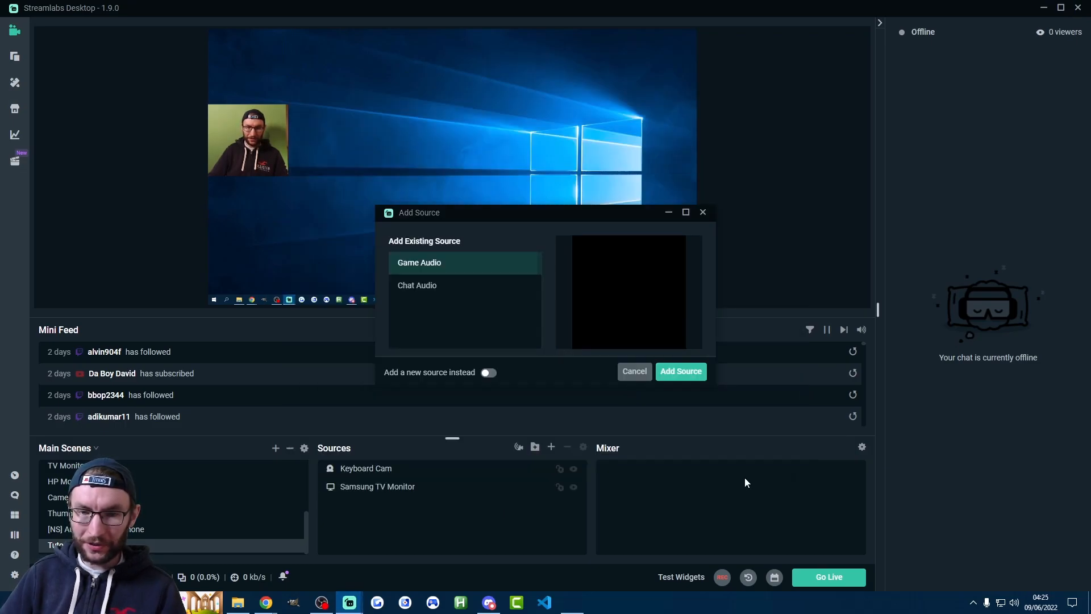
click(488, 374)
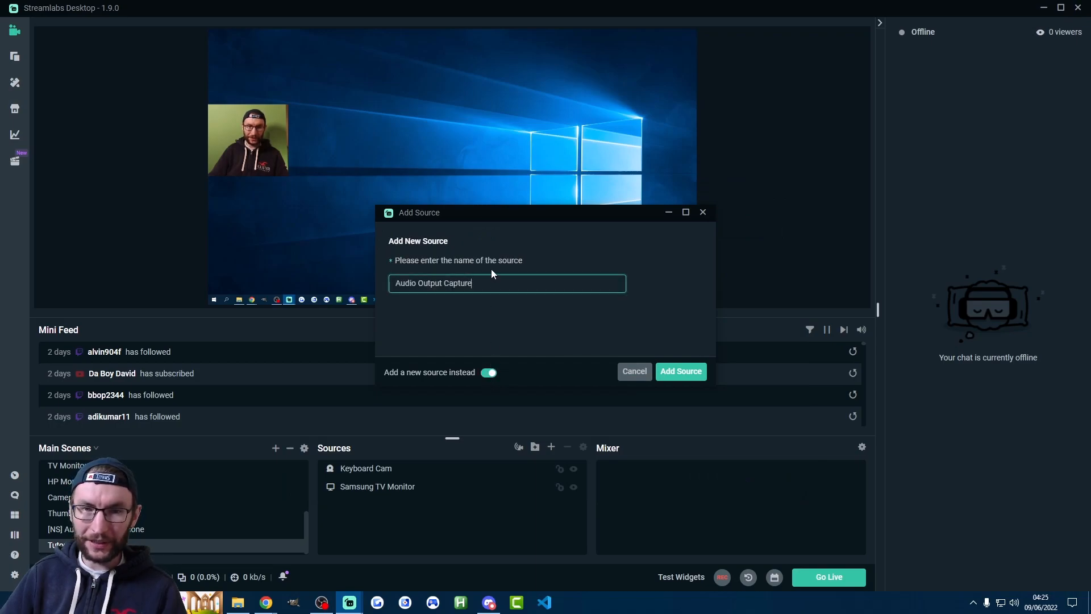
click(632, 375)
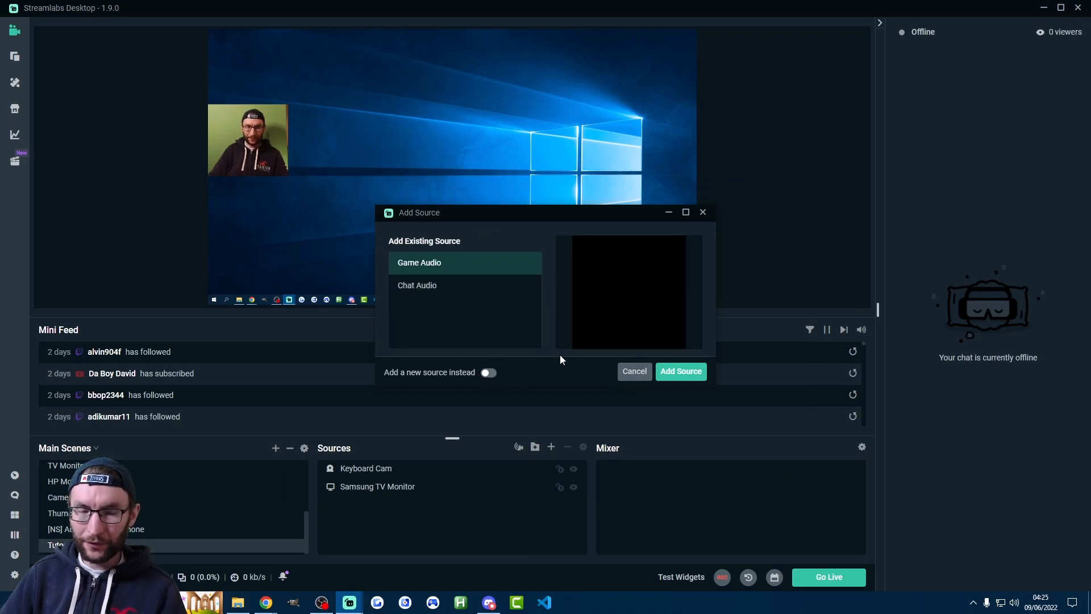
click(683, 374)
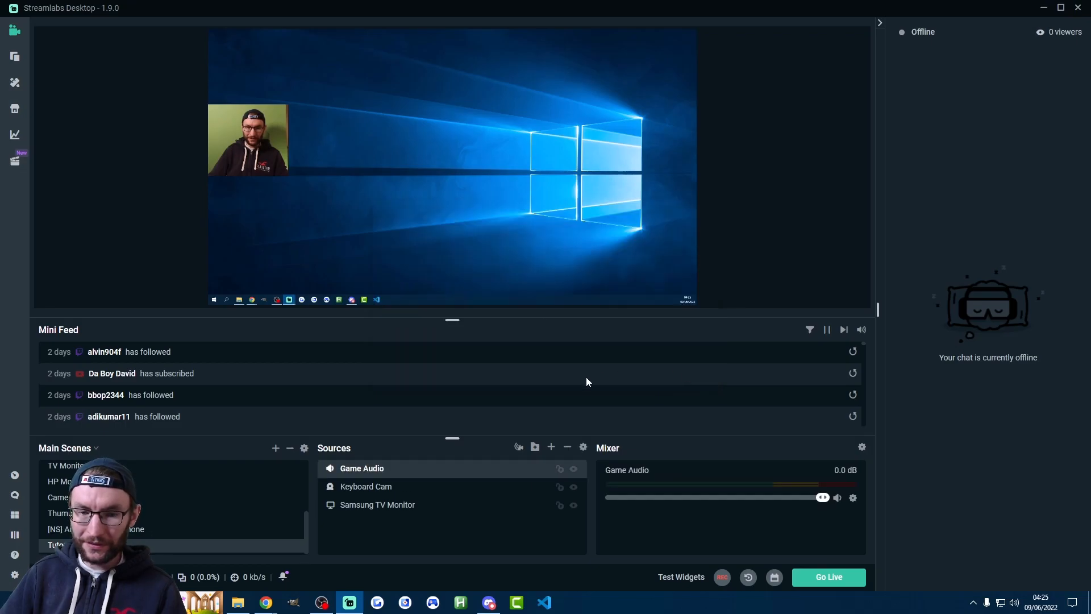
Add the existing Quadcast microphone to the scene as an Audio Input Capture source
click(552, 448)
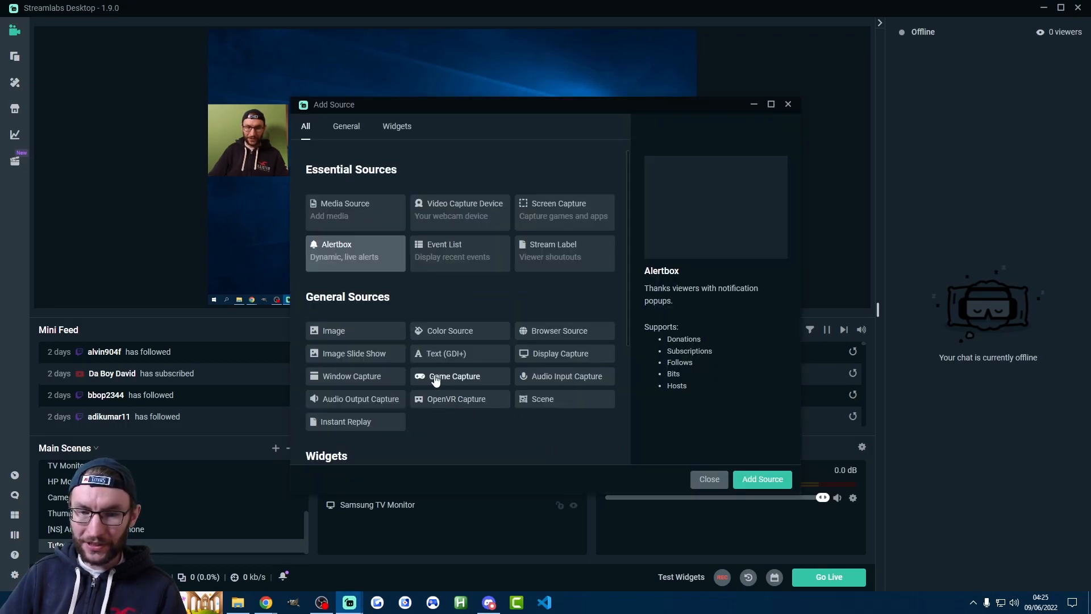
click(549, 383)
click(756, 479)
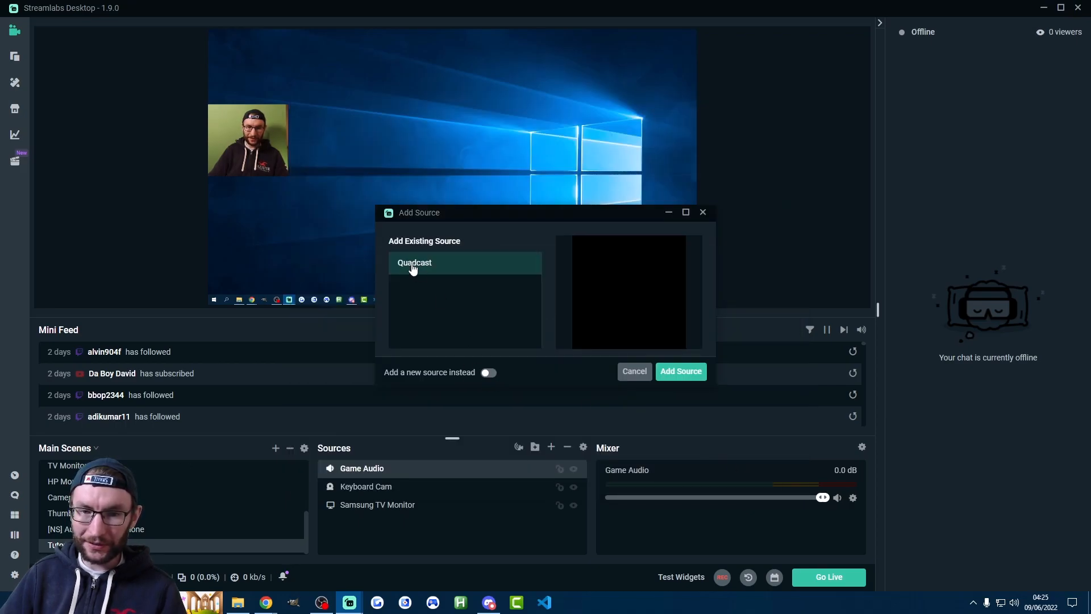
click(680, 372)
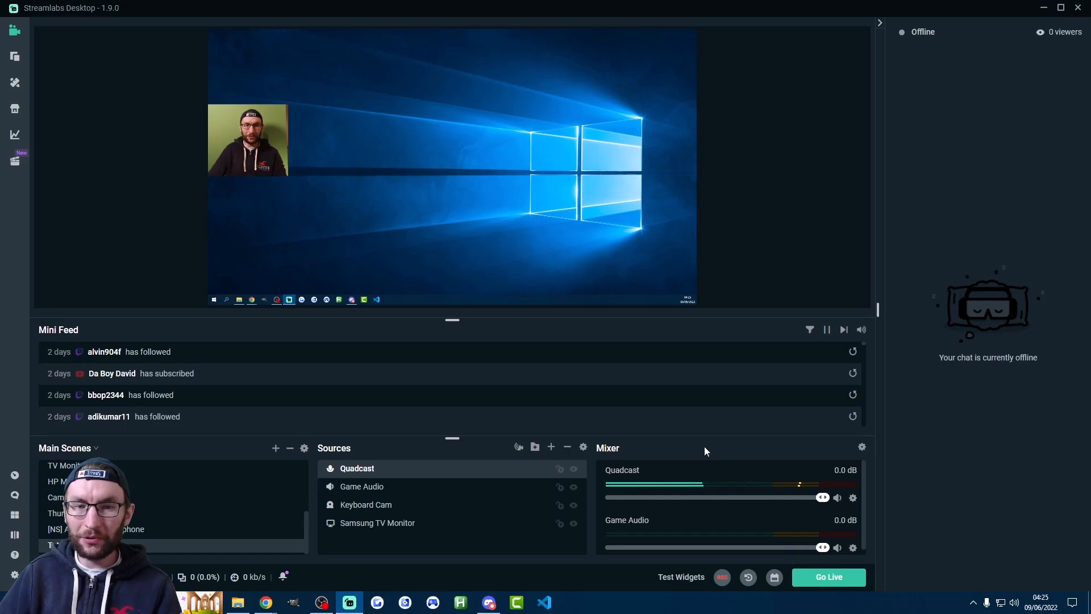
Add the existing Alert Box to the scene as an Alertbox source and open its settings
click(551, 448)
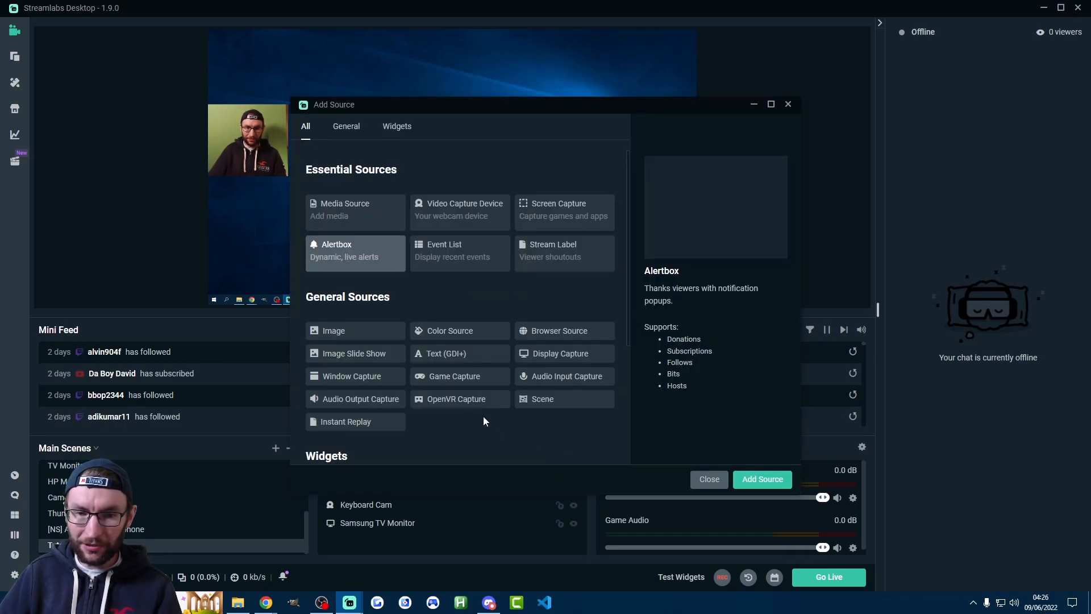
click(759, 481)
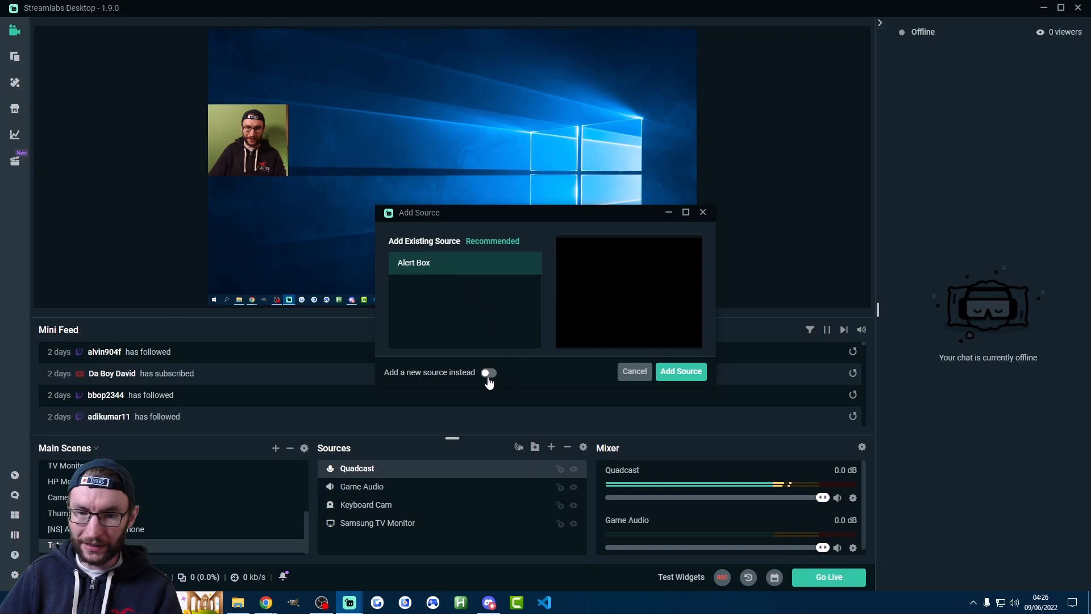
click(686, 376)
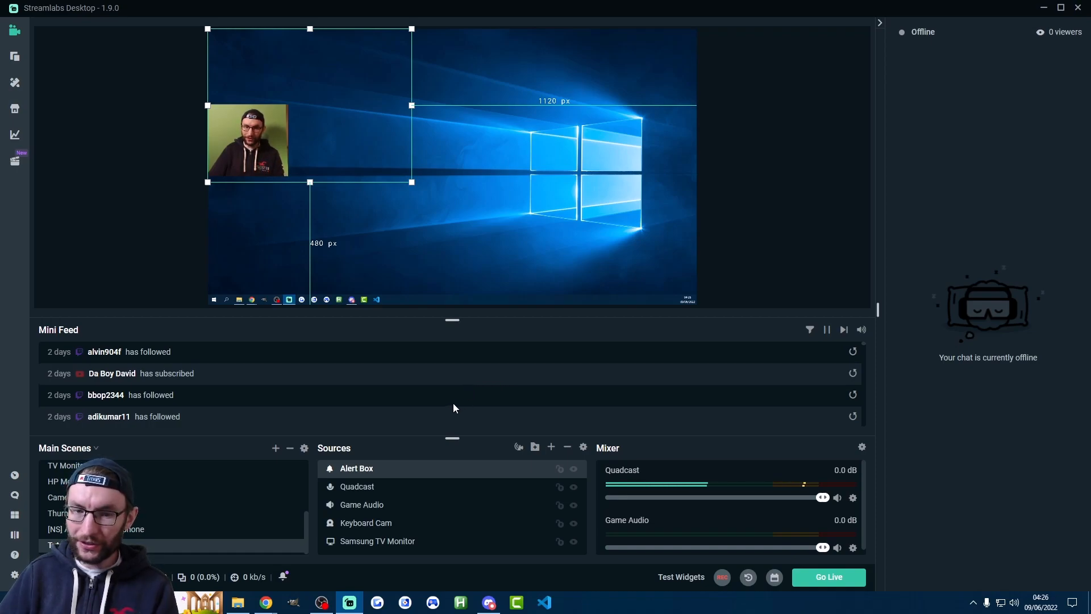
double_click(354, 470)
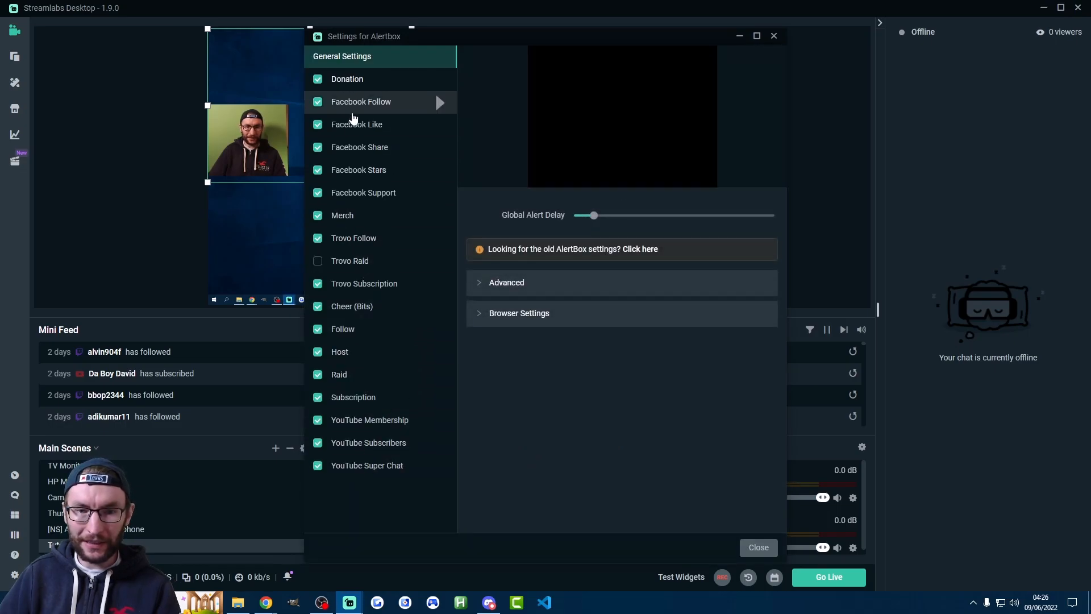
Review the Donation and Facebook Like alert settings of the Alertbox and close its settings
click(397, 79)
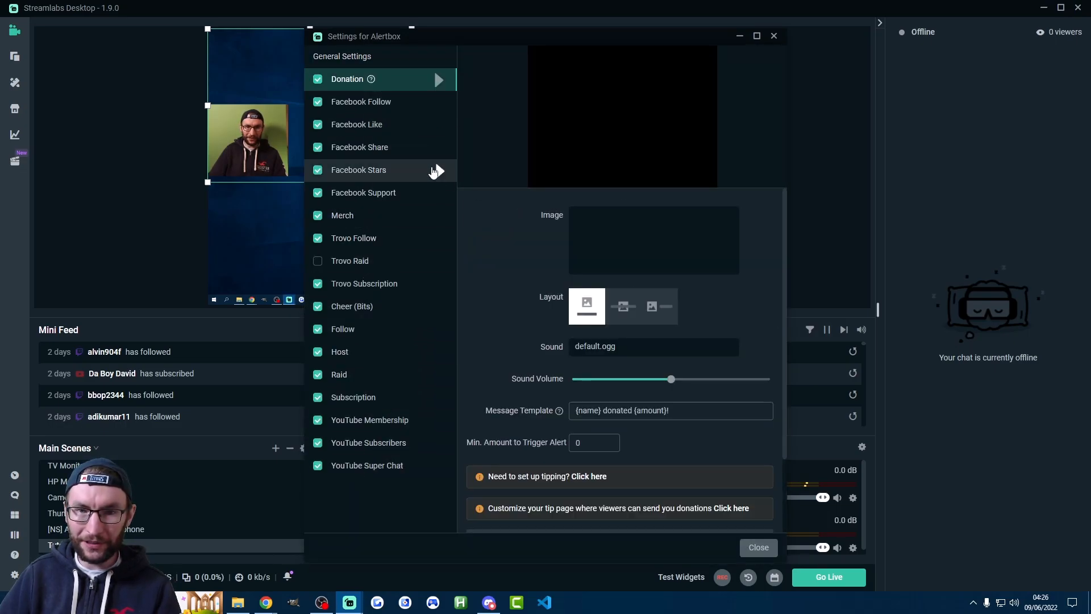
scroll(550, 319, down, 2)
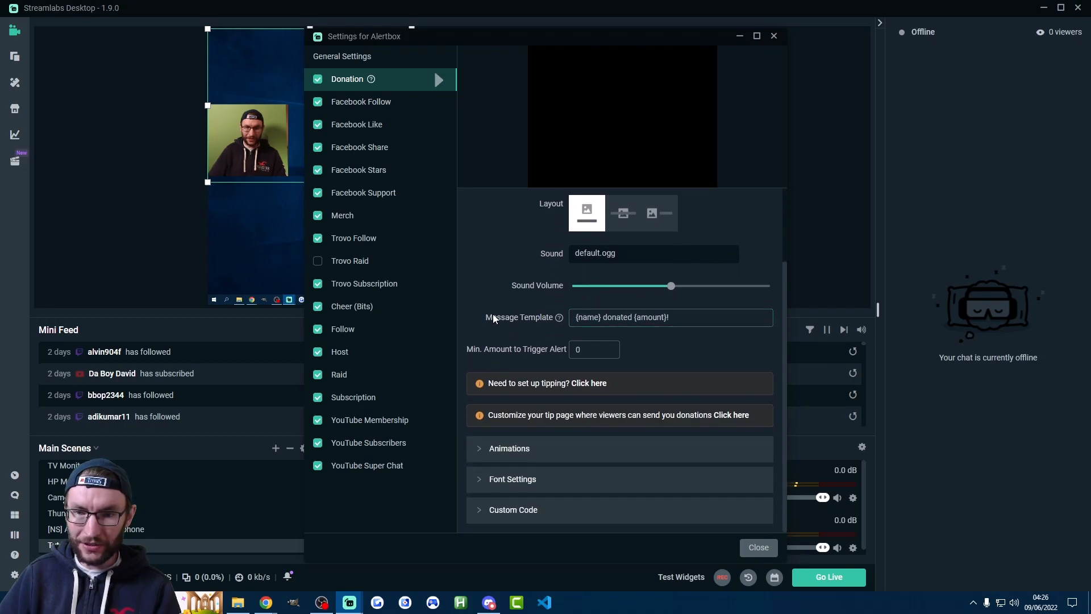
scroll(493, 319, up, 2)
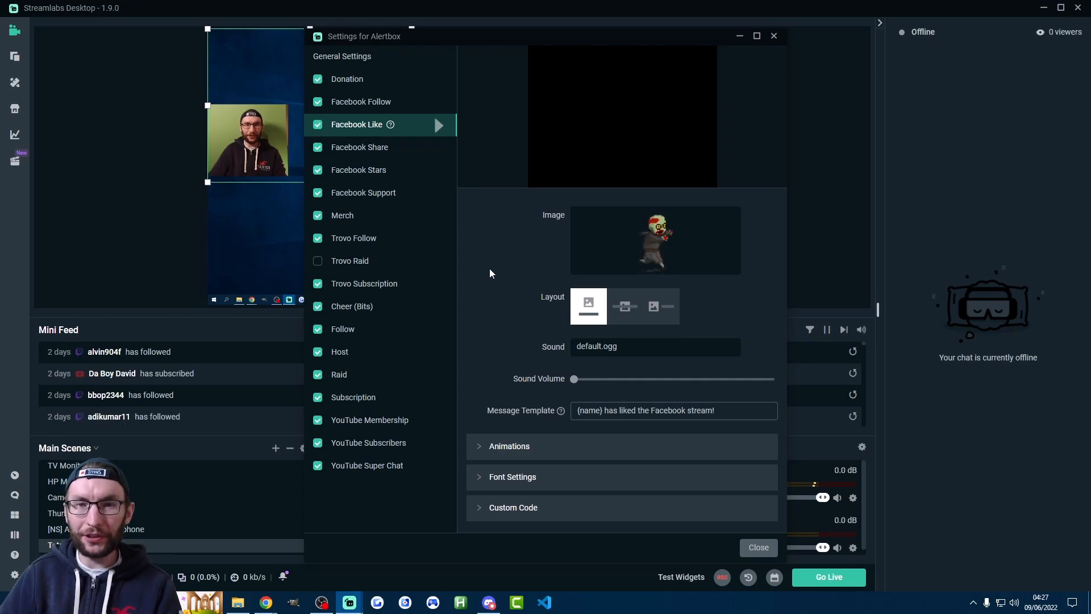
click(928, 455)
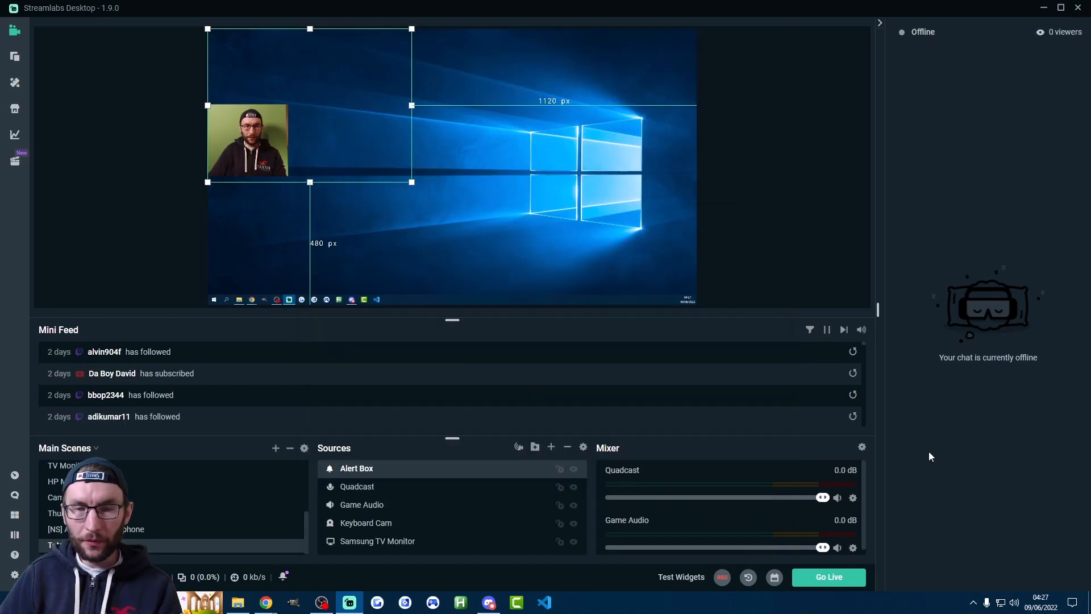
Bring up the filter options of the Quadcast microphone in the audio mixer
click(853, 498)
mouse_move(889, 377)
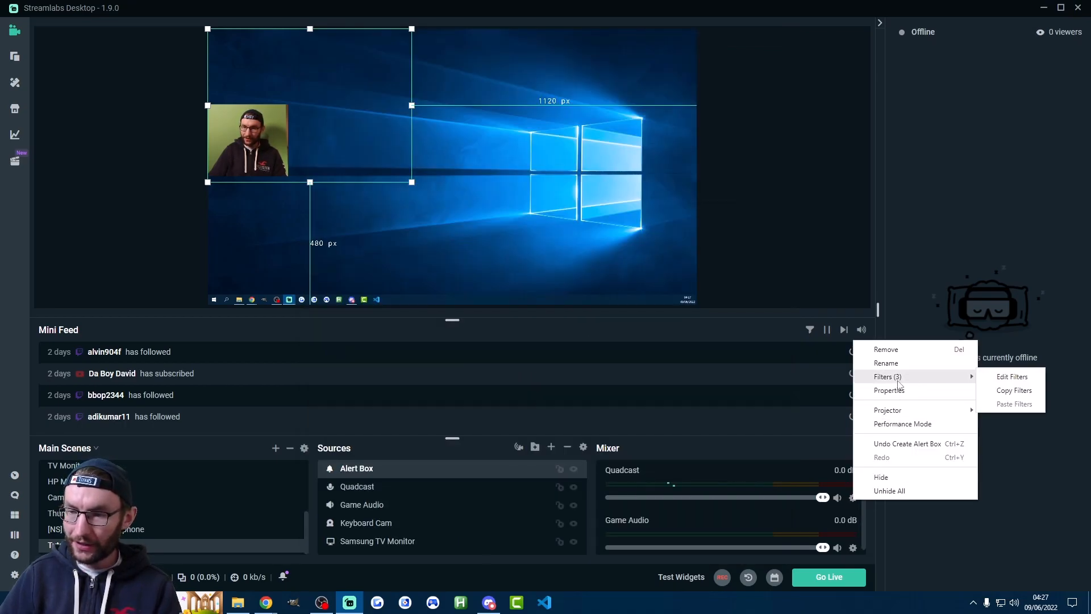
click(1006, 390)
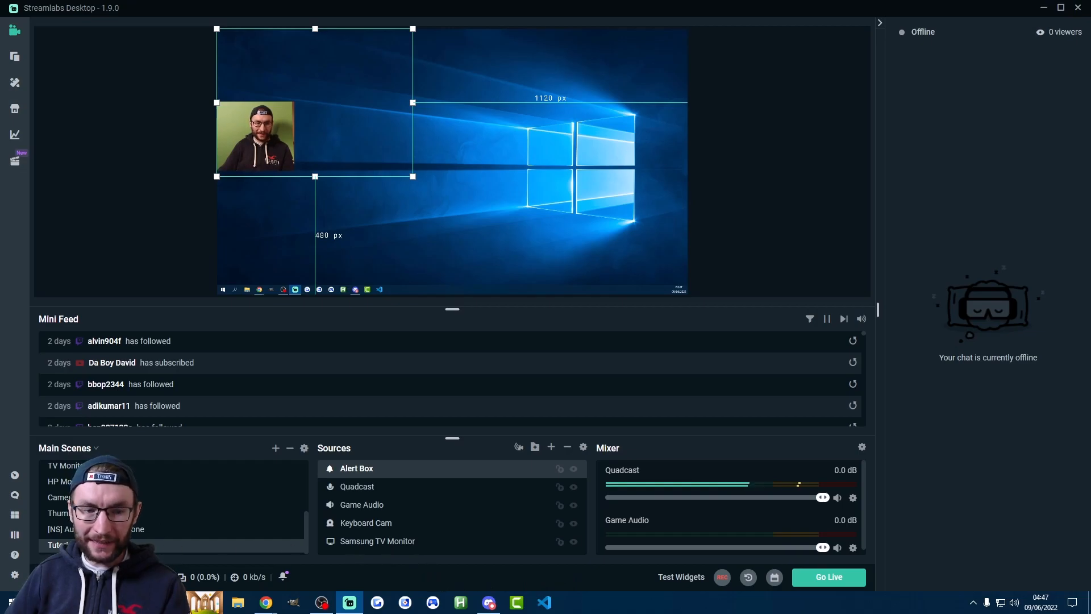
Open the application settings and review the linked stream destinations
click(15, 575)
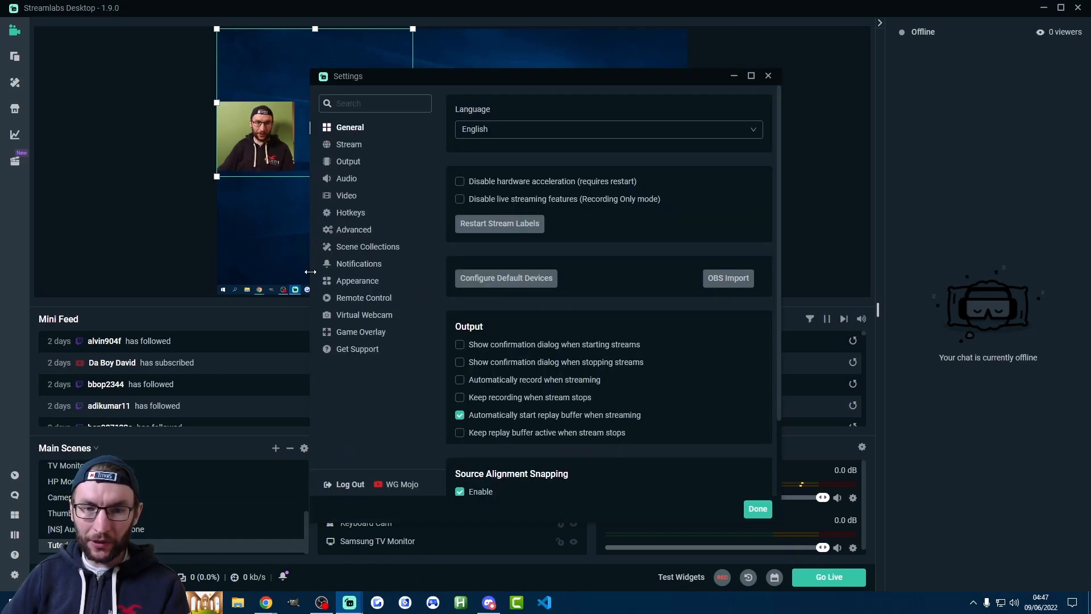
click(352, 145)
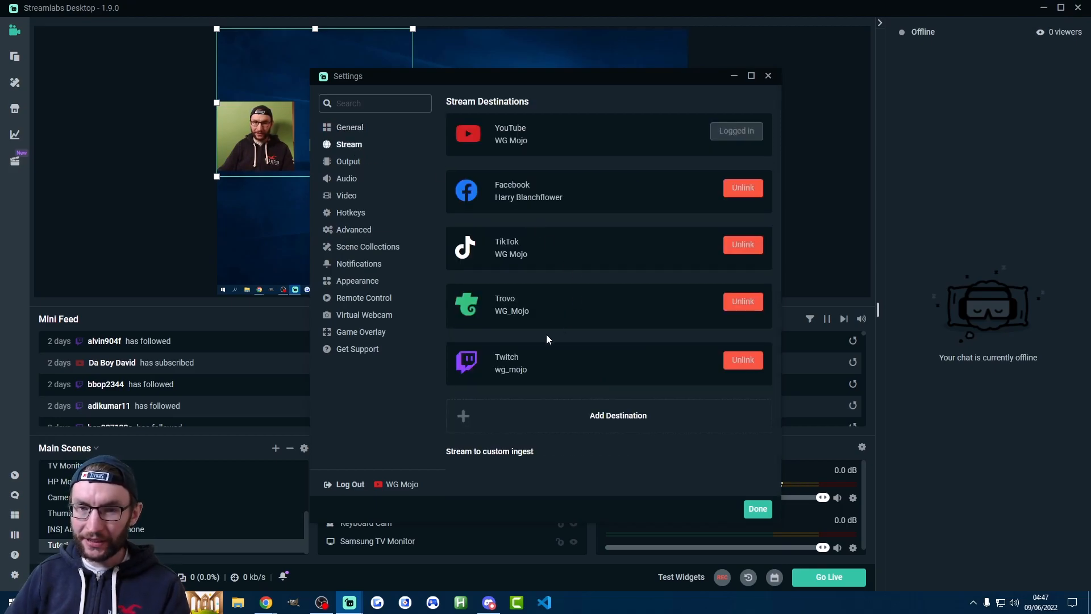
In the output settings, switch the output mode to Simple and set the streaming video bitrate to 6000
click(348, 162)
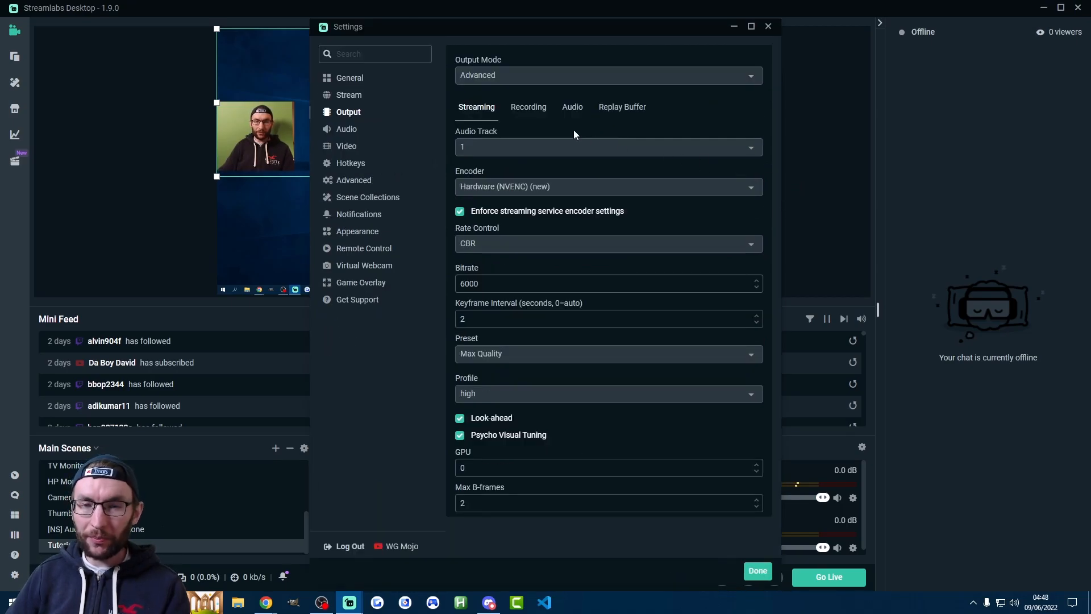
click(479, 75)
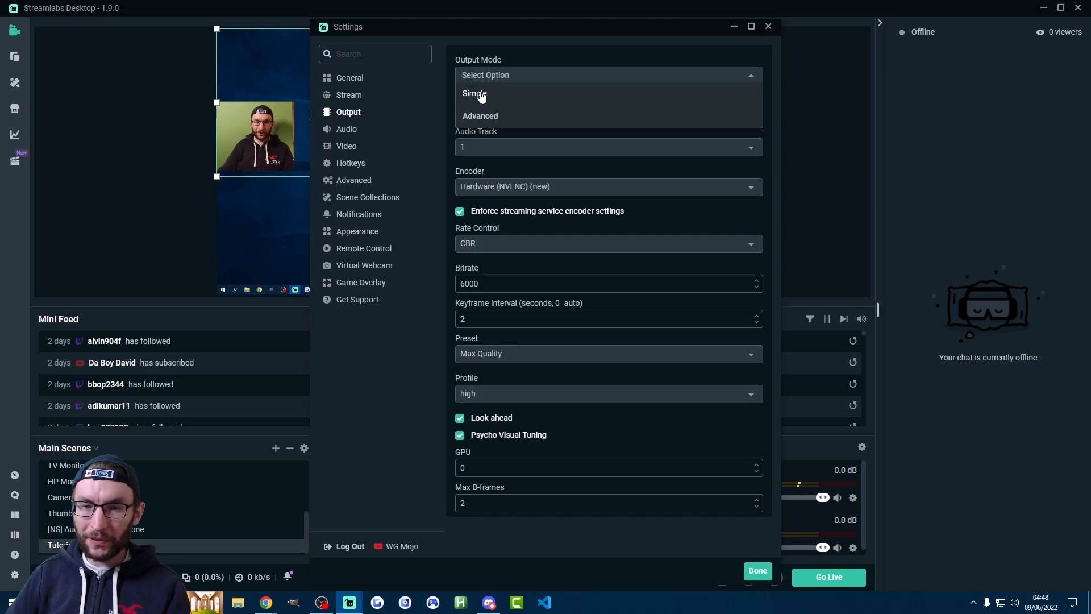
click(476, 94)
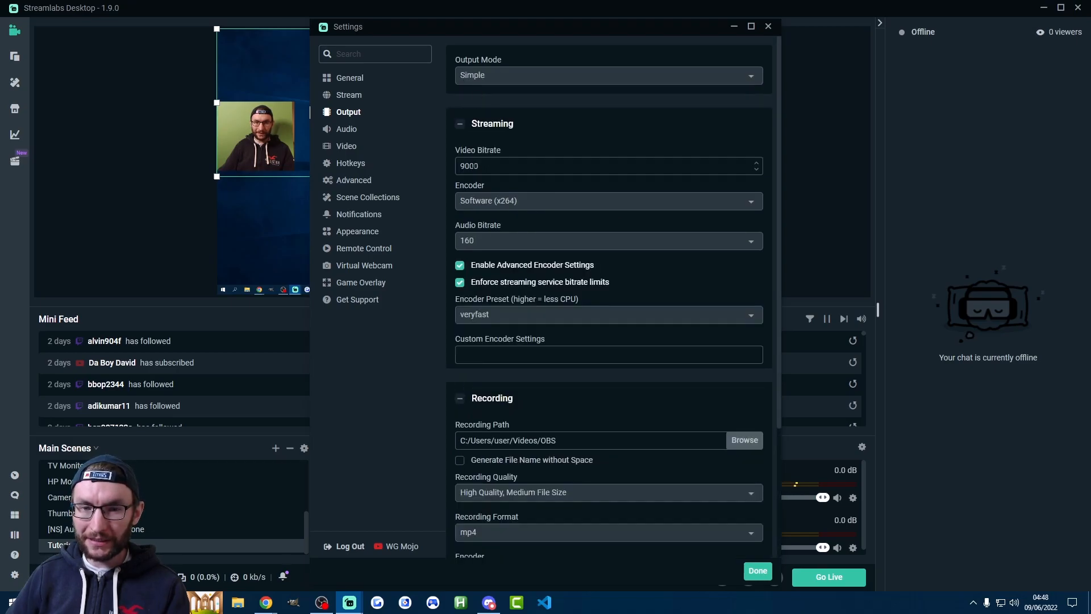
click(461, 166)
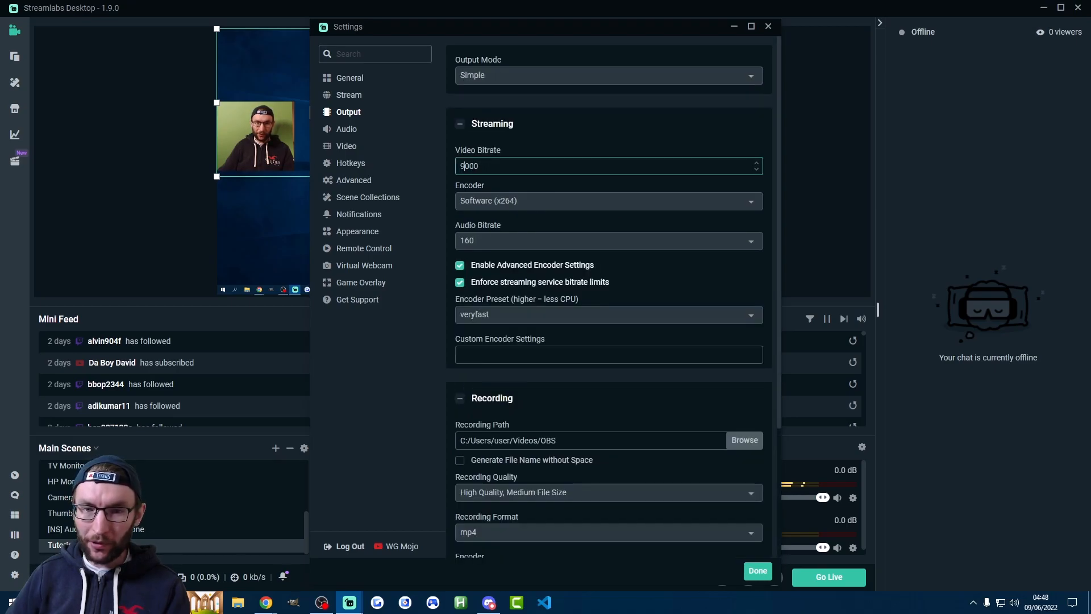
click(554, 105)
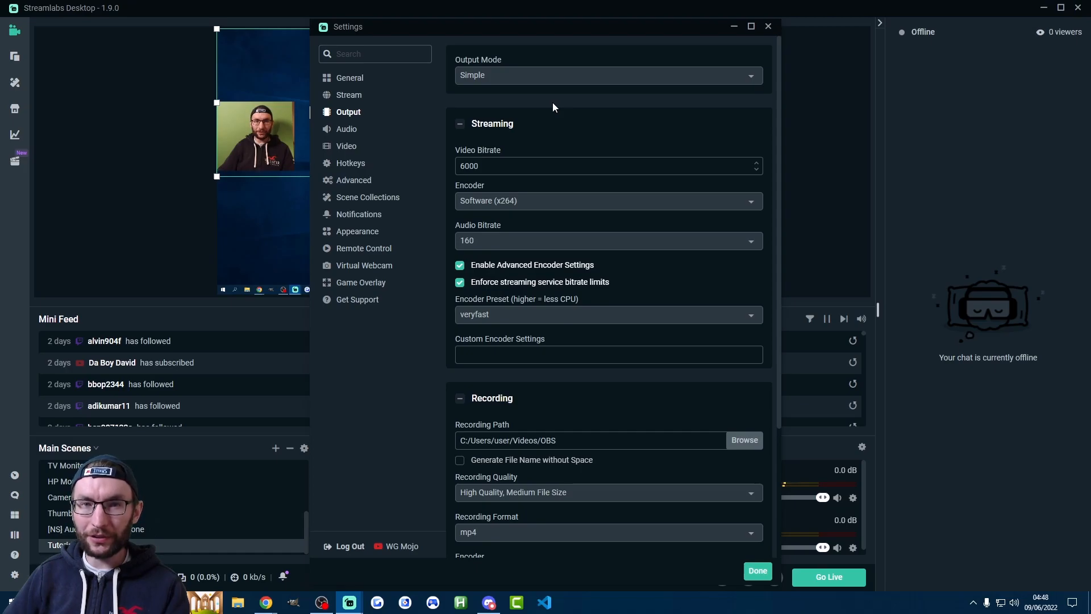
Set the streaming encoder to Hardware (NVENC) (new) and check the audio bitrate
click(498, 200)
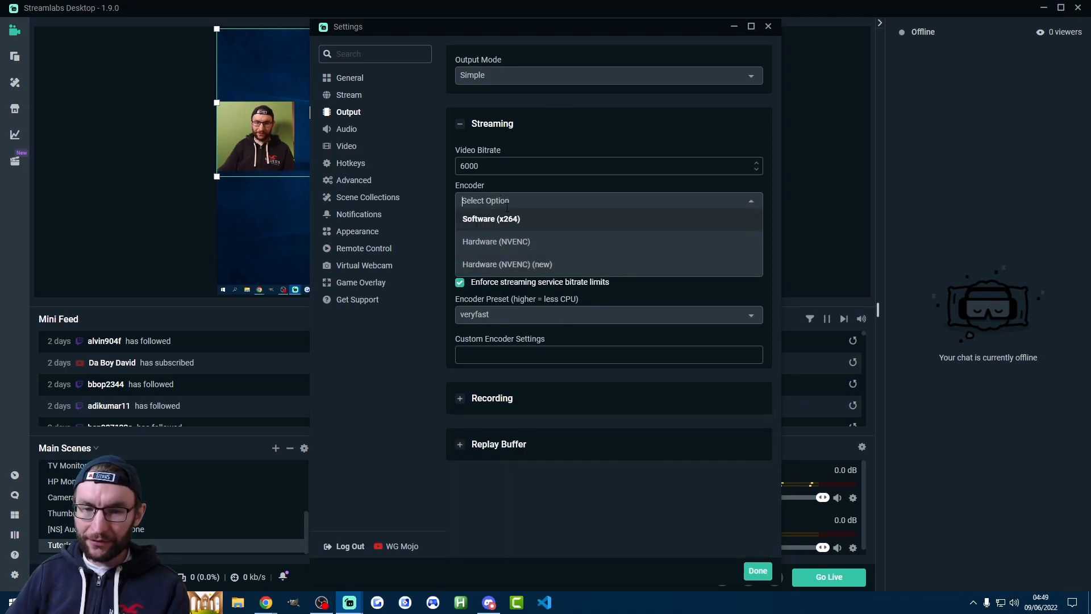
click(518, 266)
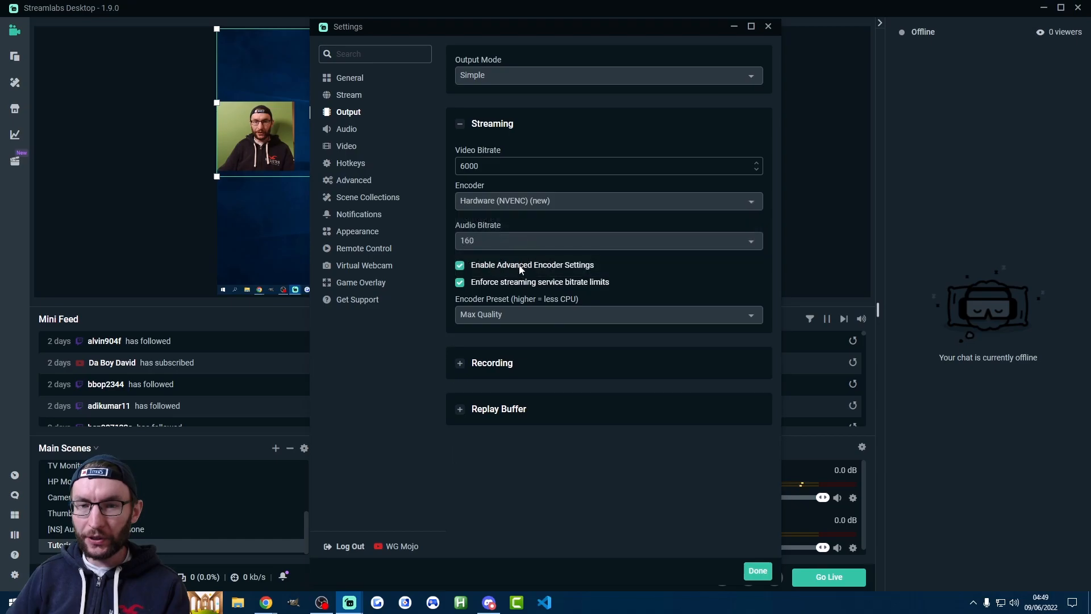
click(545, 241)
click(560, 242)
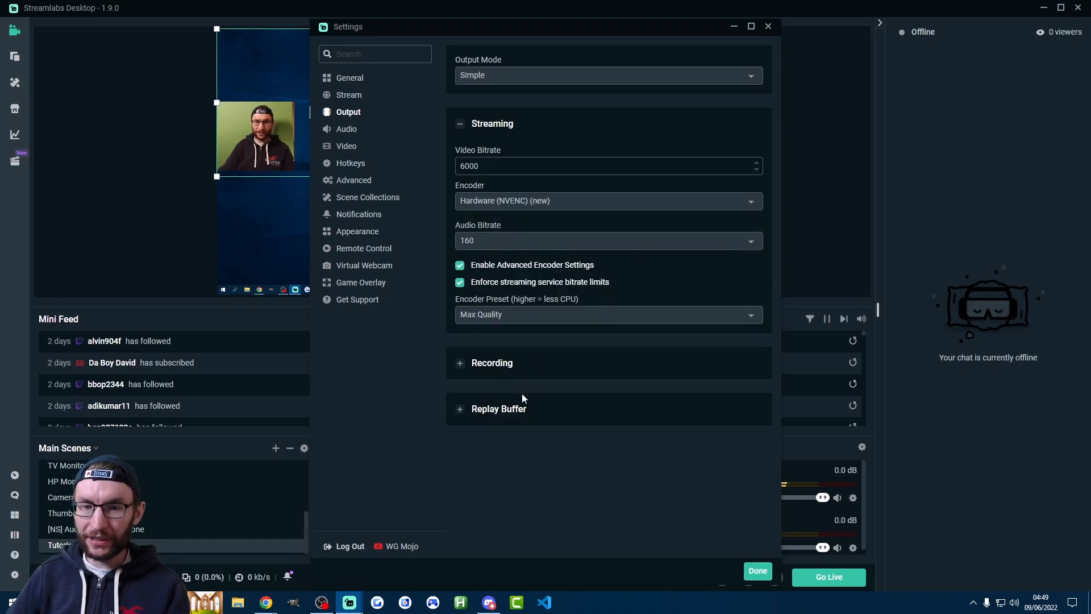
In the video settings, choose 60 as the common FPS value and close the settings
click(432, 149)
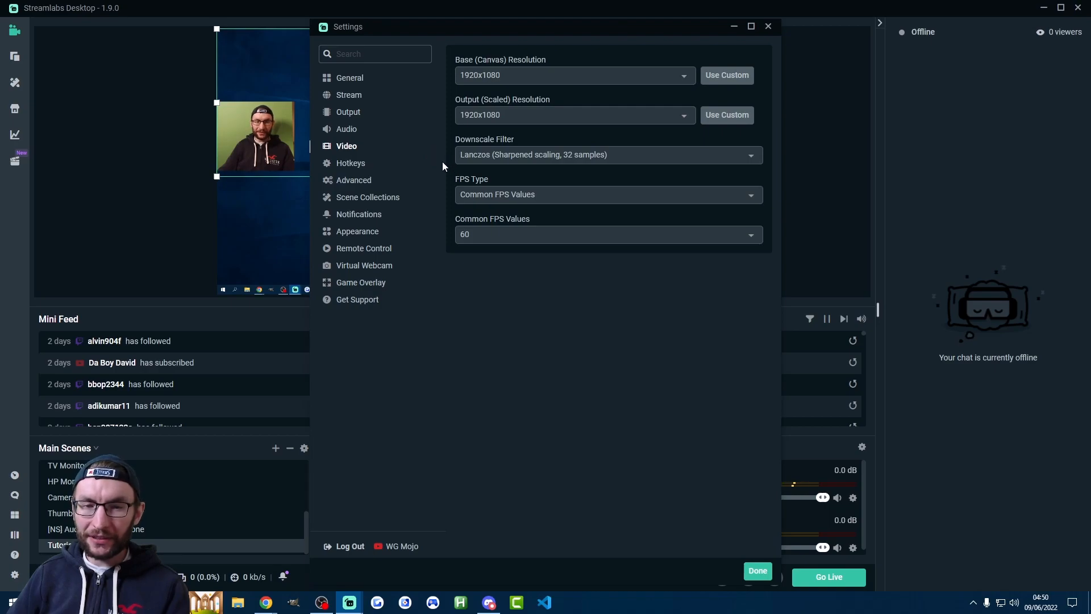
click(500, 233)
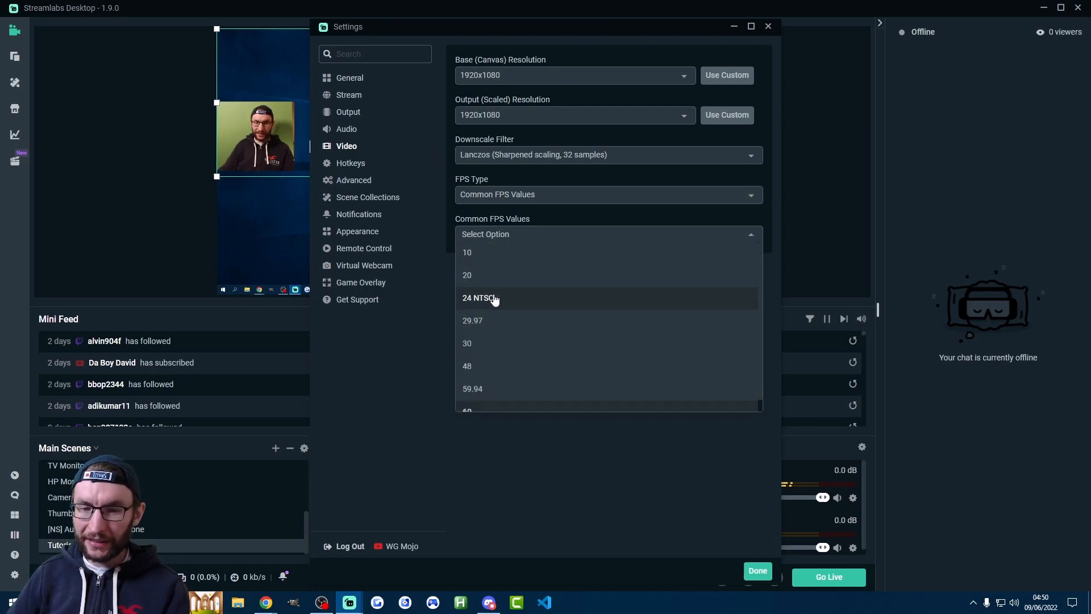
click(470, 400)
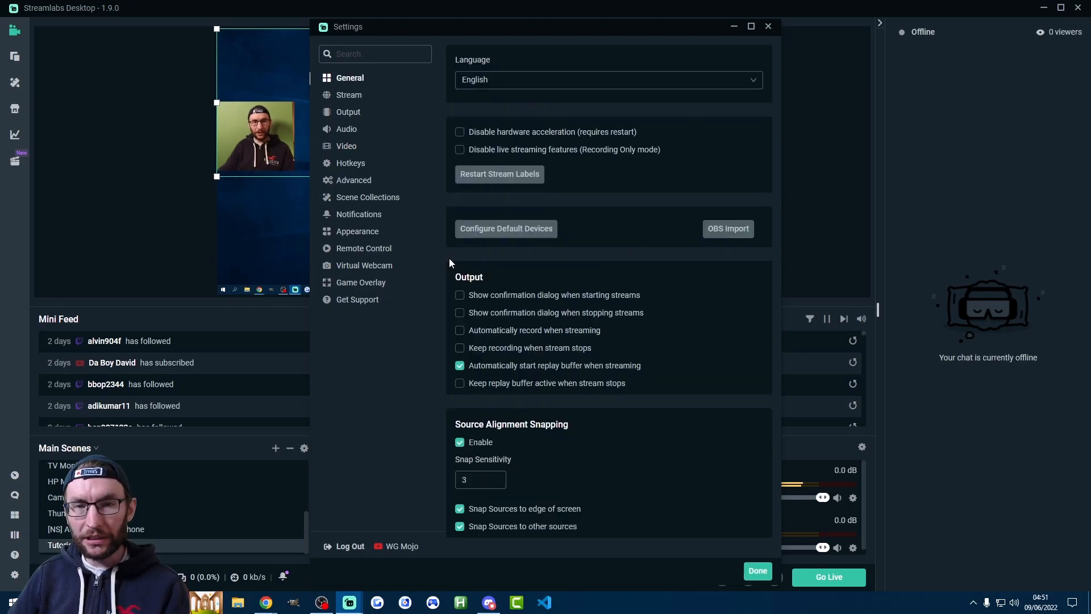
click(758, 571)
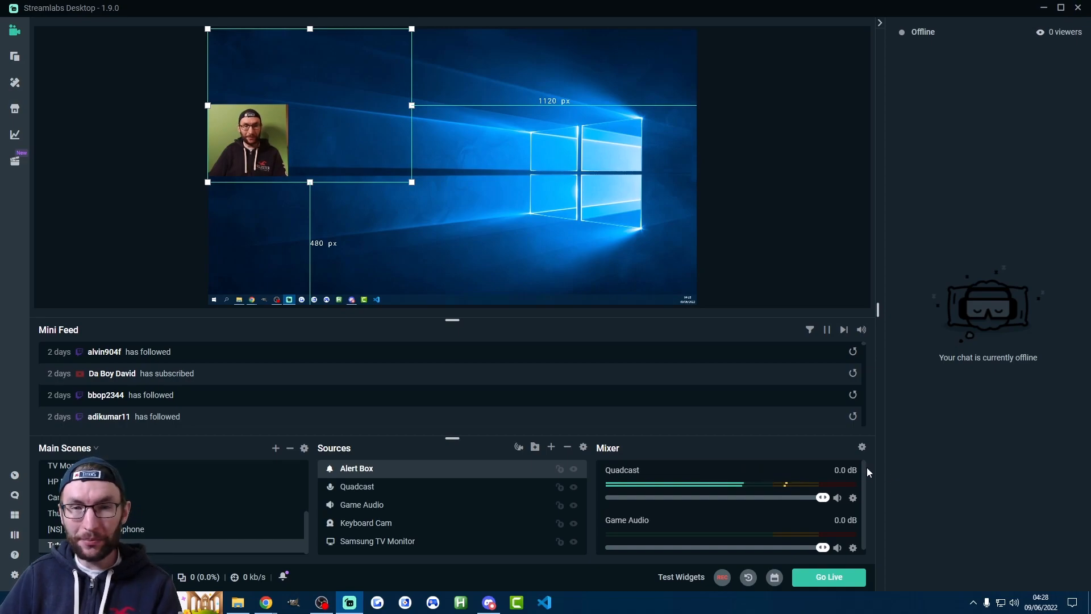
Review the Go Live setup for all linked platforms, both basic and advanced settings, and close it without going live
click(822, 582)
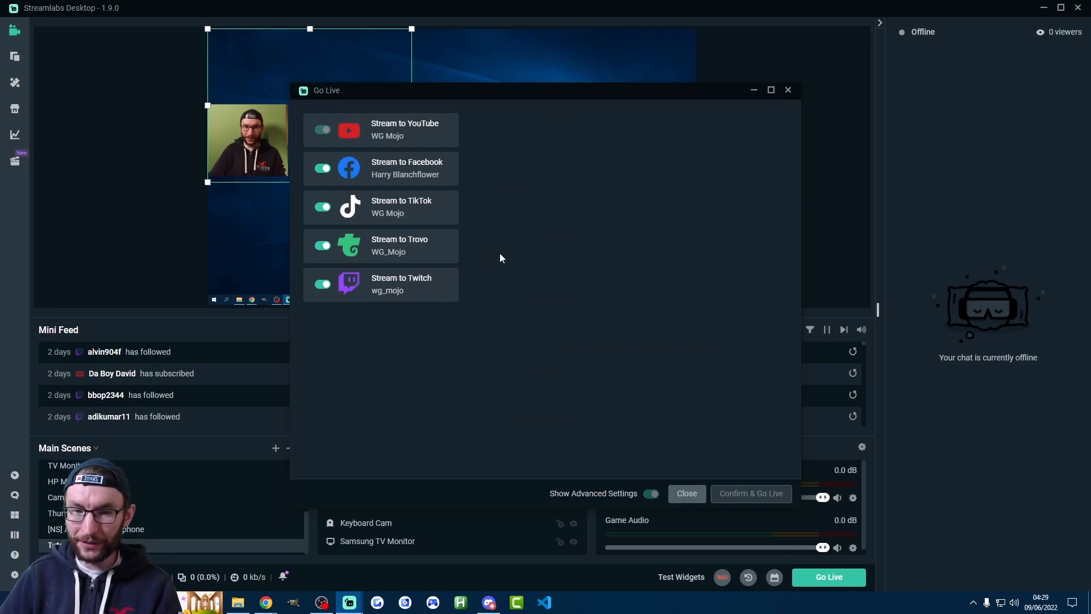
scroll(500, 285, down, 3)
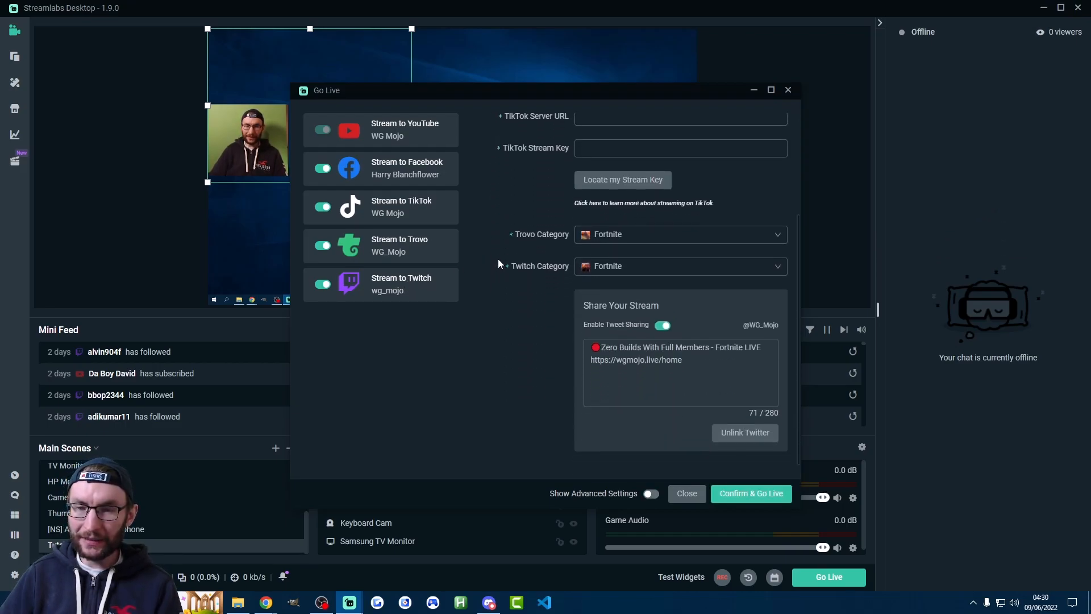
click(650, 495)
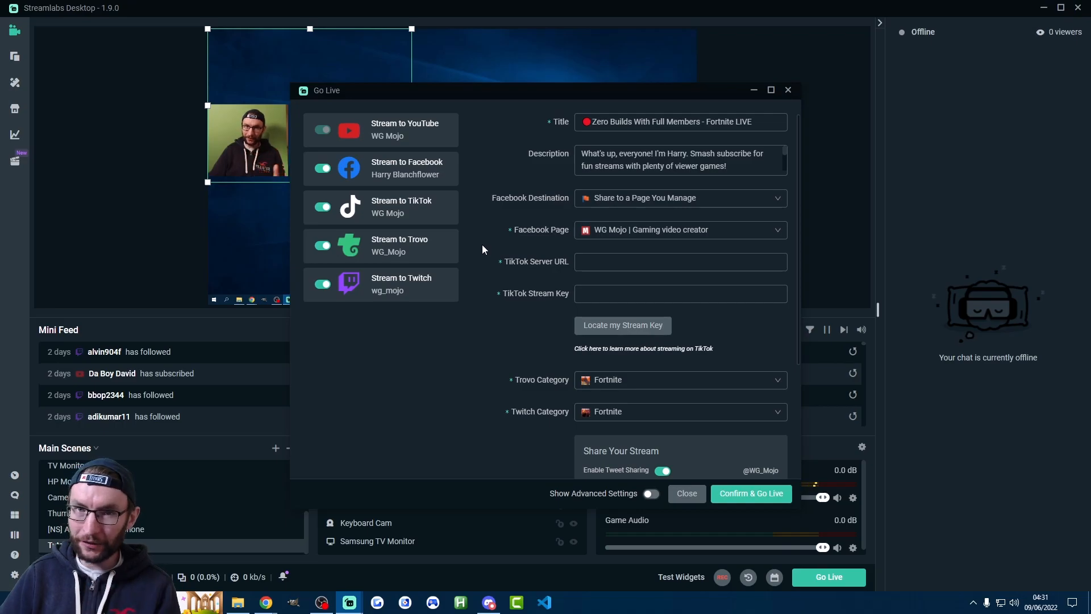
click(650, 494)
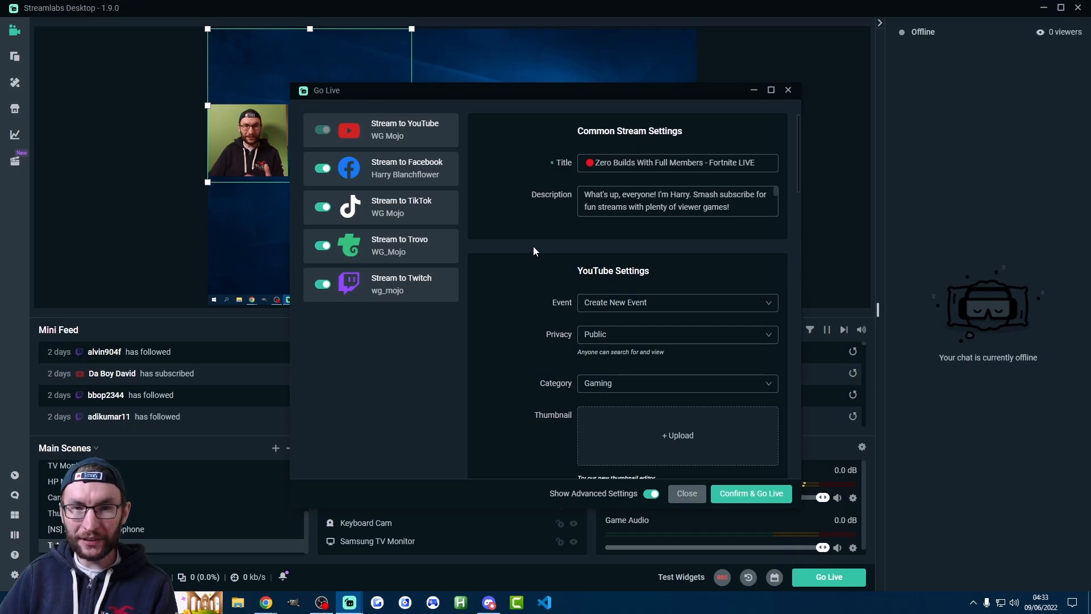
scroll(537, 252, down, 3)
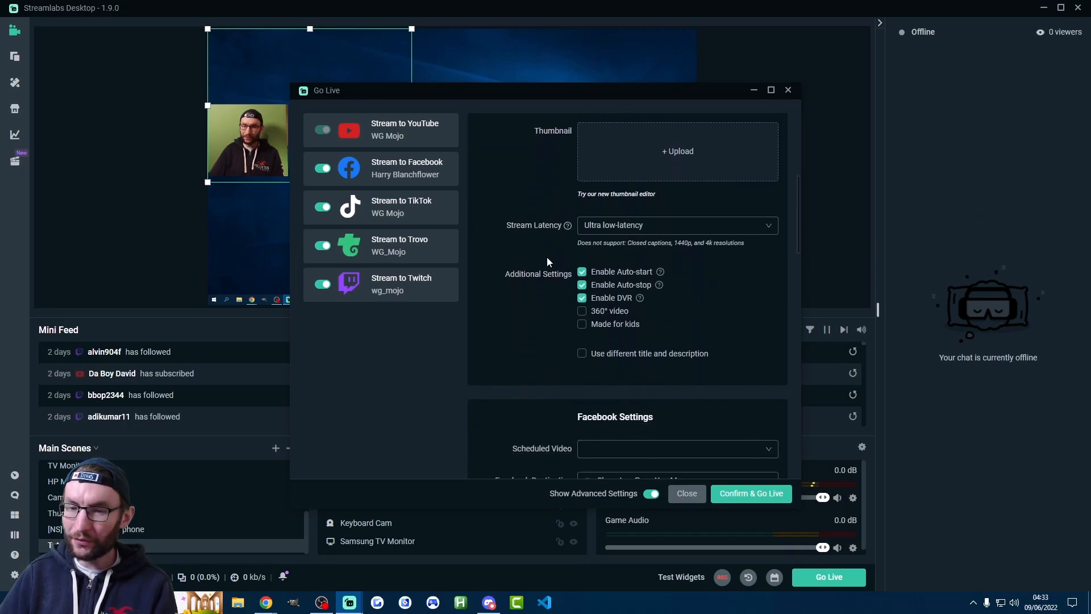
scroll(547, 257, up, 3)
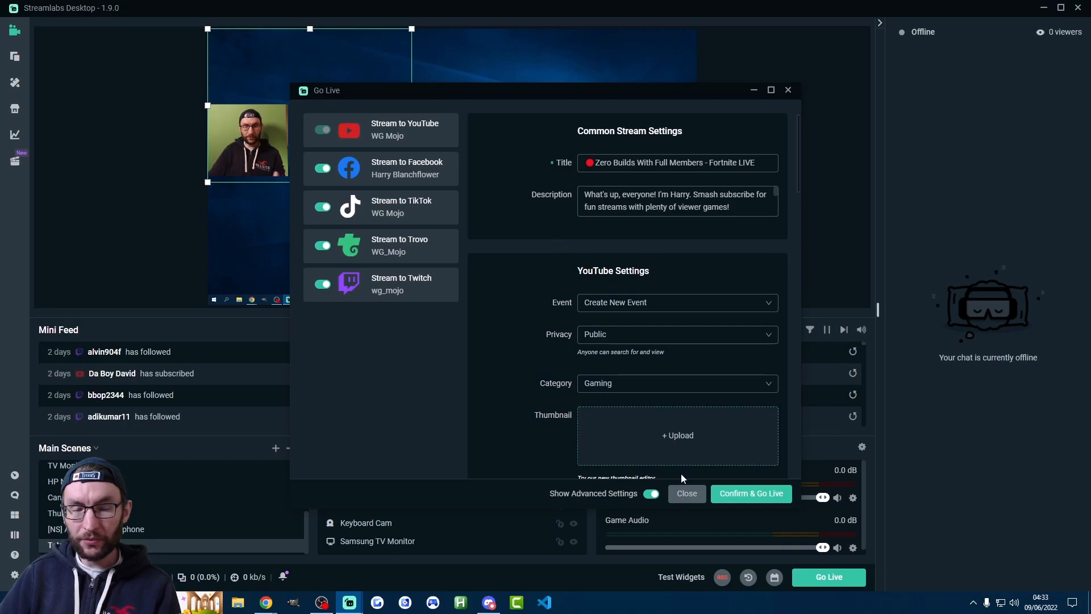
click(686, 494)
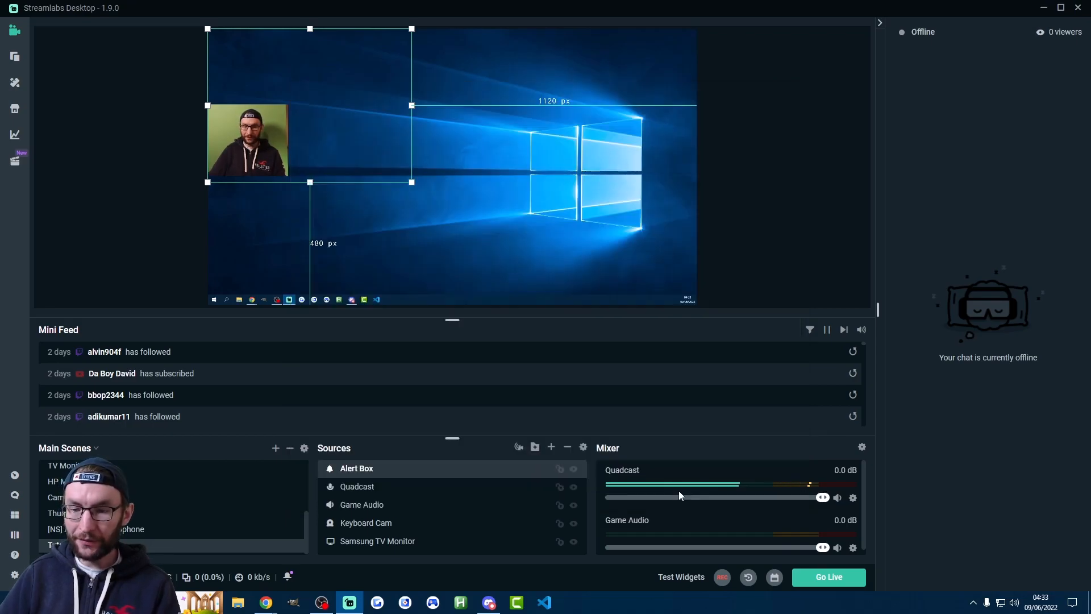
Switch to YouTube Studio's live streaming page and schedule a stream reusing the settings of the "Zero Builds With Full Members" stream
mouse_move(271, 608)
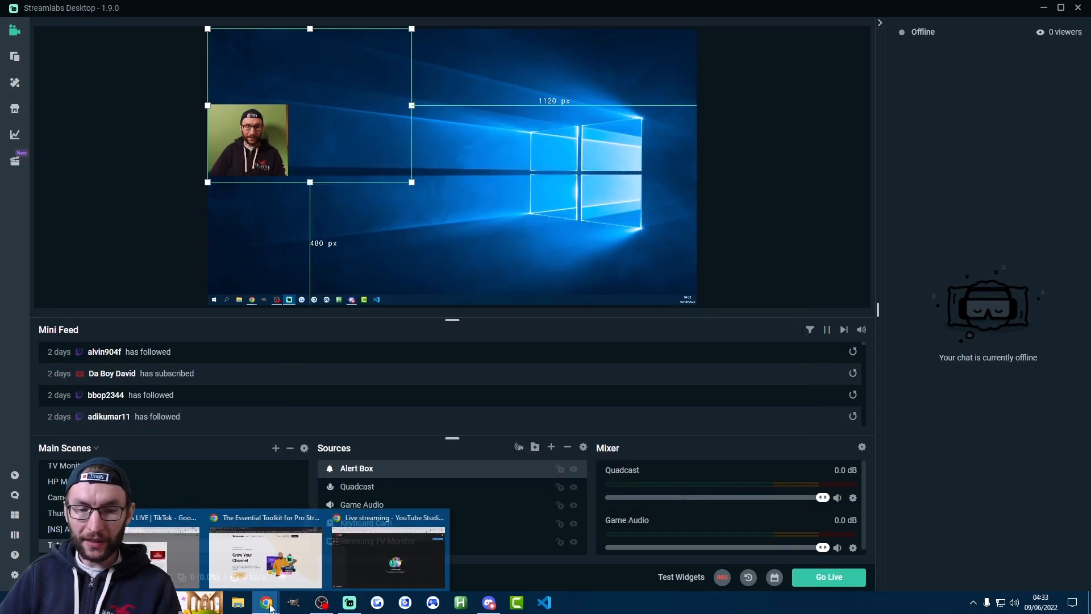
click(411, 554)
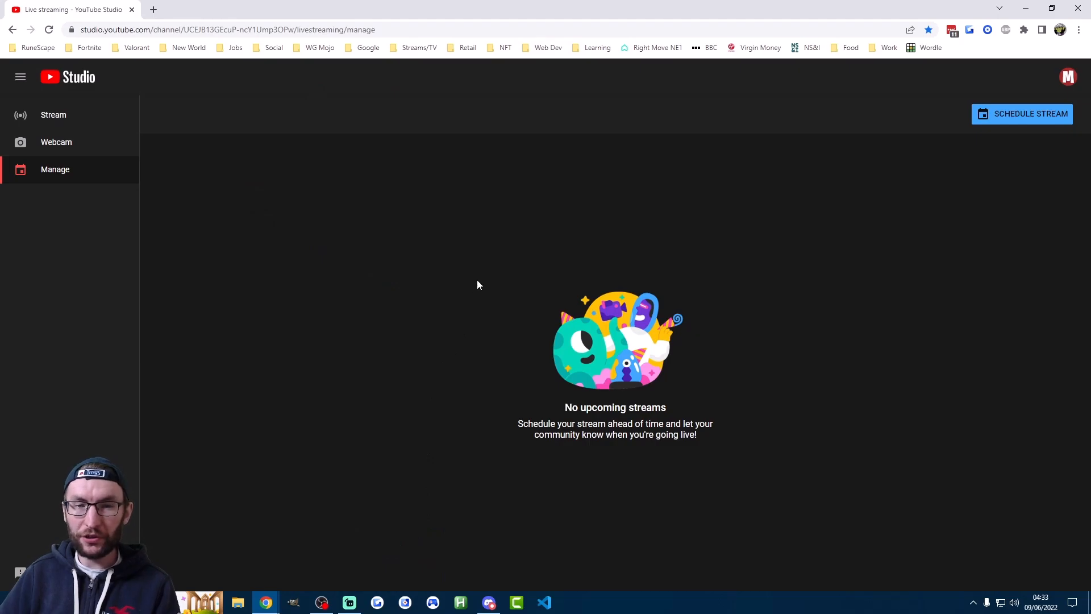
click(999, 115)
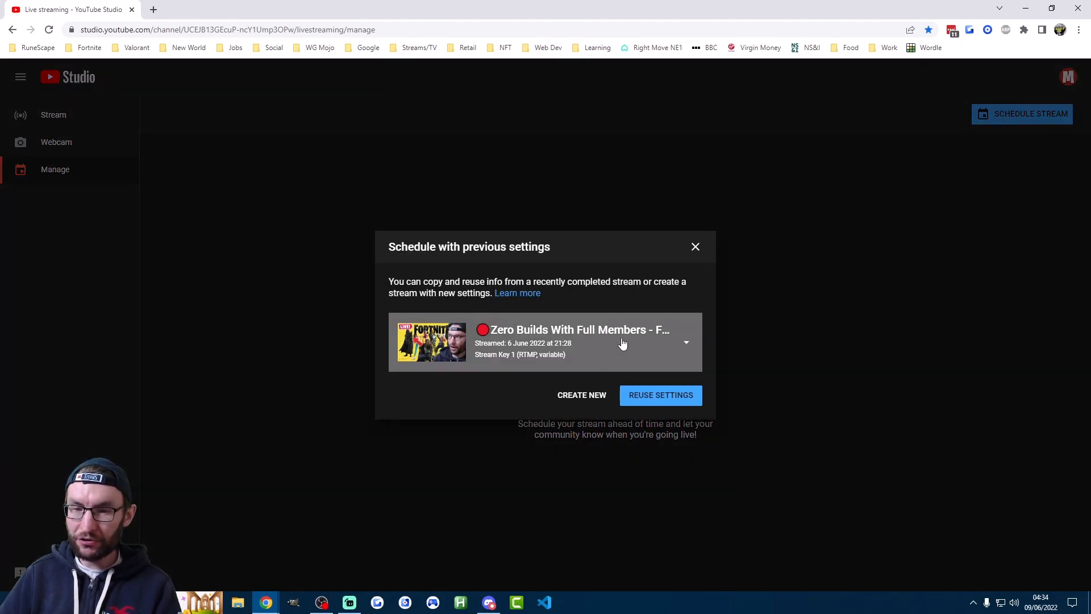
click(591, 343)
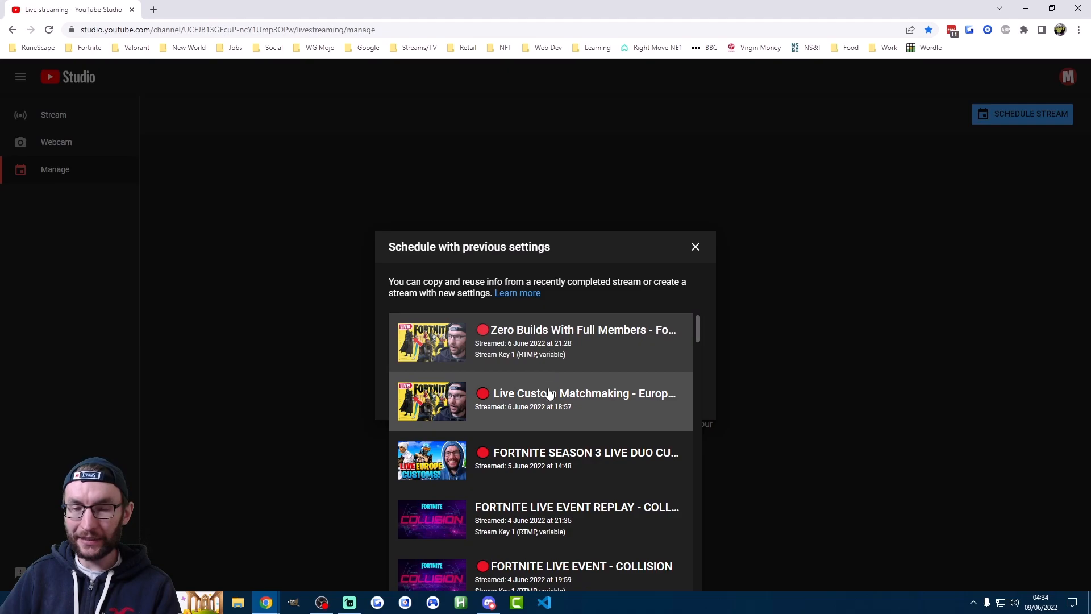
click(556, 348)
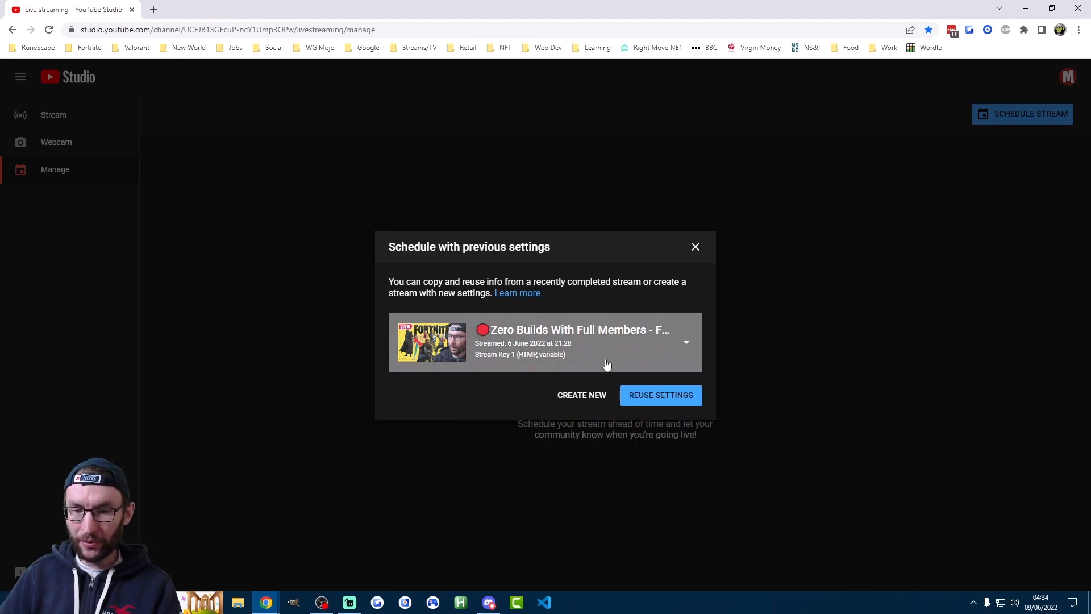
click(578, 345)
click(578, 345)
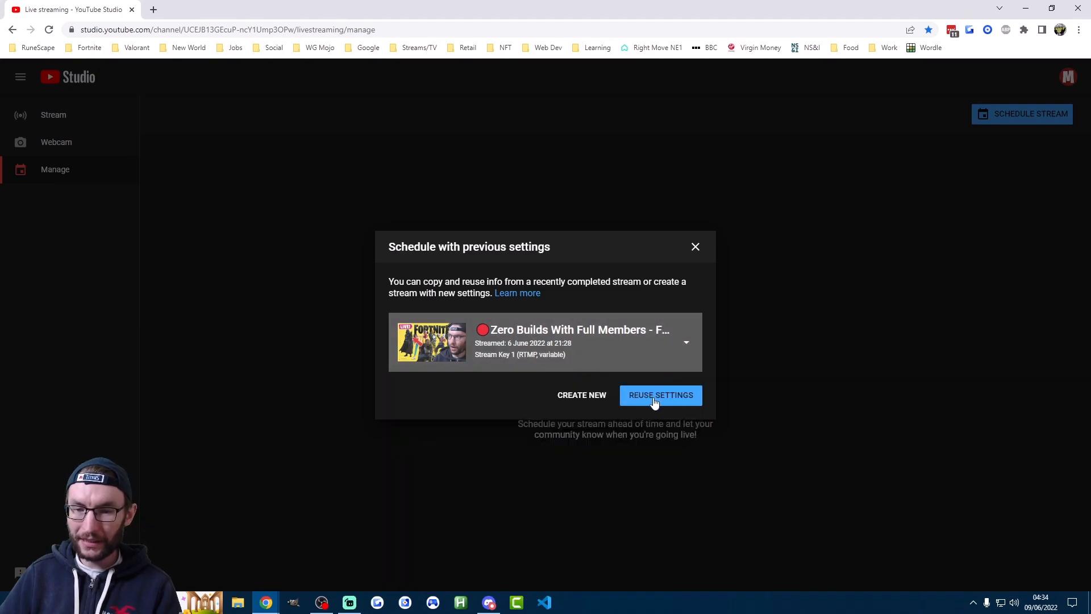
click(656, 397)
Accept the reused stream details and complete the new stream's monetisation stage, continuing to its customisation settings
scroll(493, 289, down, 8)
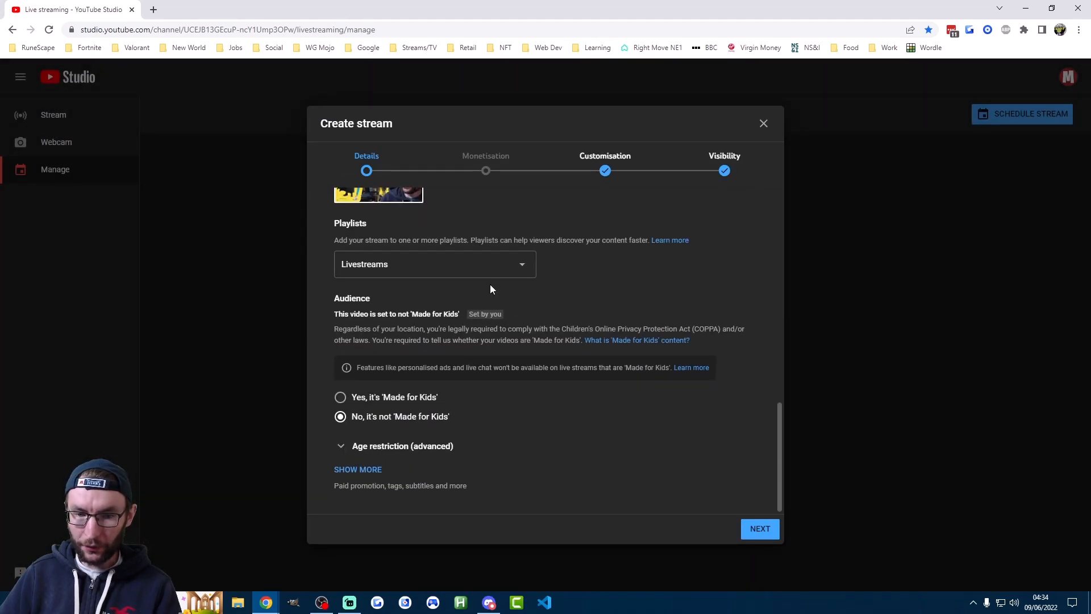
click(759, 529)
click(395, 264)
click(357, 249)
click(500, 301)
click(760, 529)
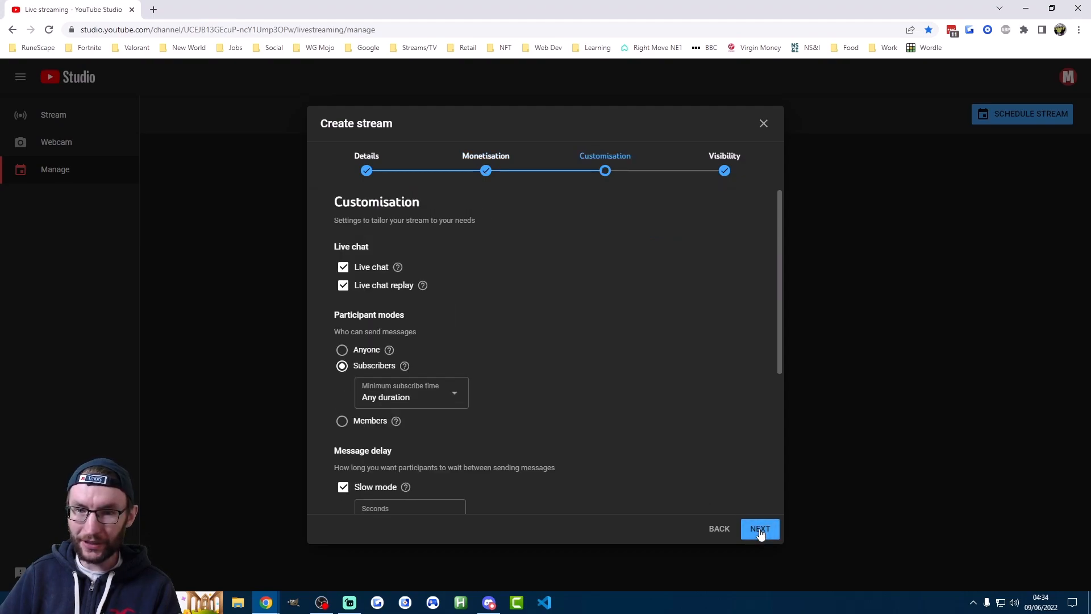
Keep the customisation and public visibility settings, finish scheduling the YouTube stream for 9 Jun 2022 at 04:35, and close YouTube Studio
scroll(778, 315, down, 1)
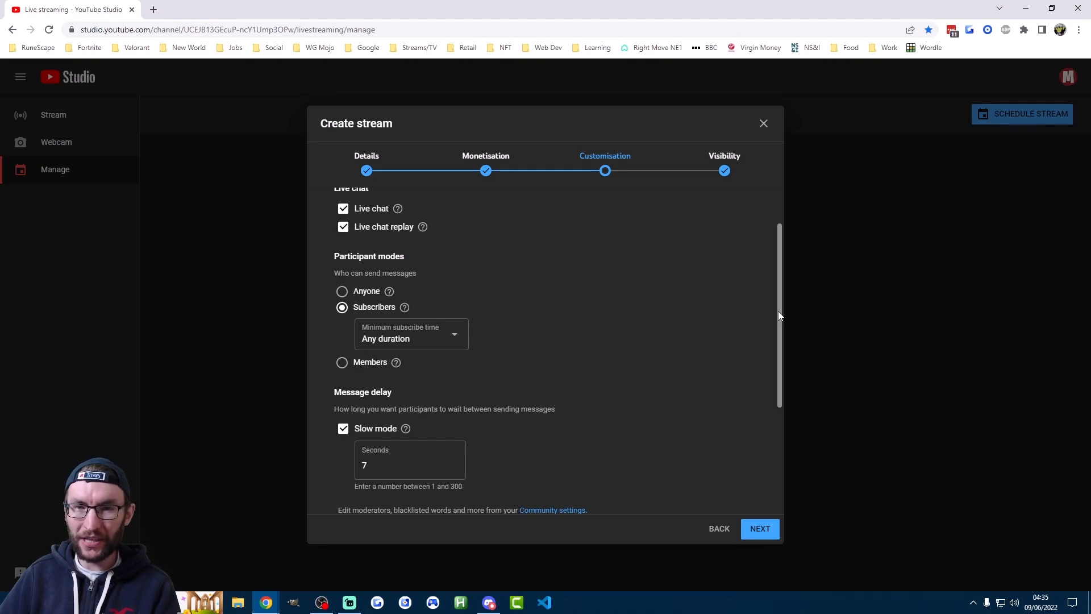
scroll(779, 316, up, 1)
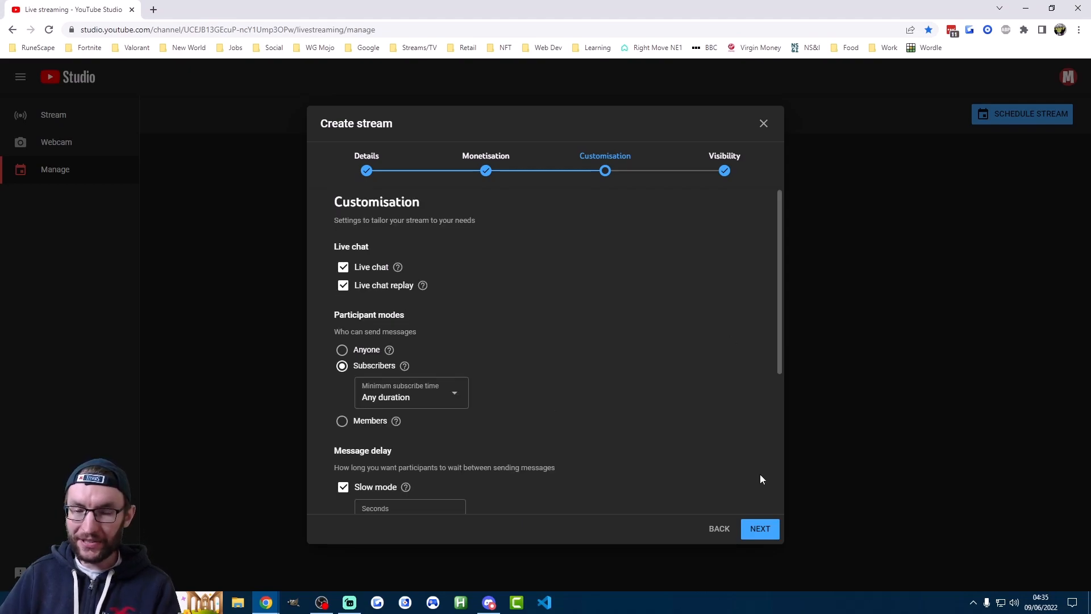
click(757, 531)
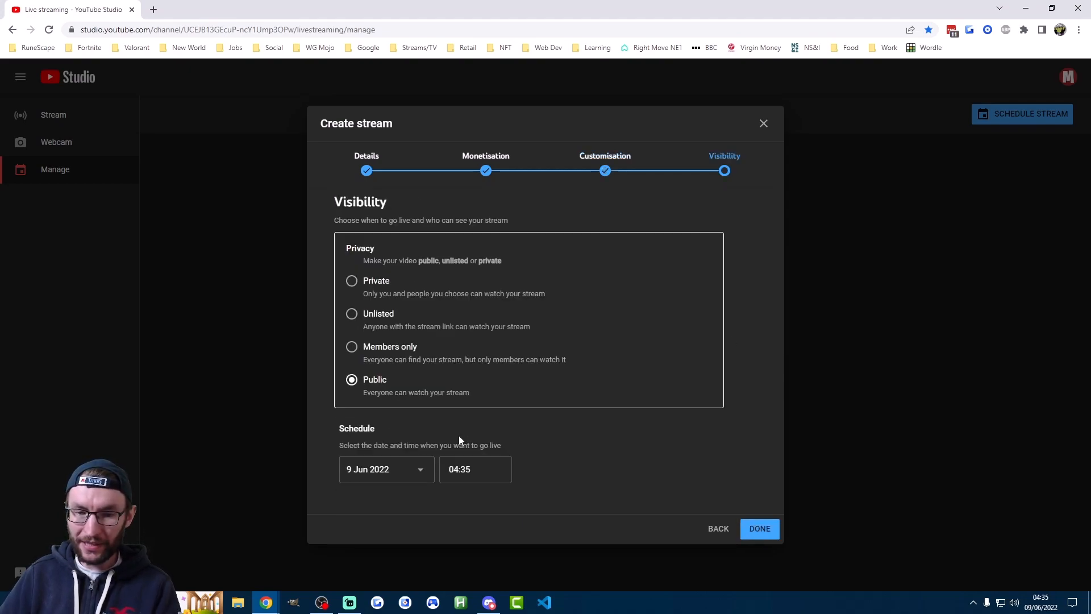
click(760, 528)
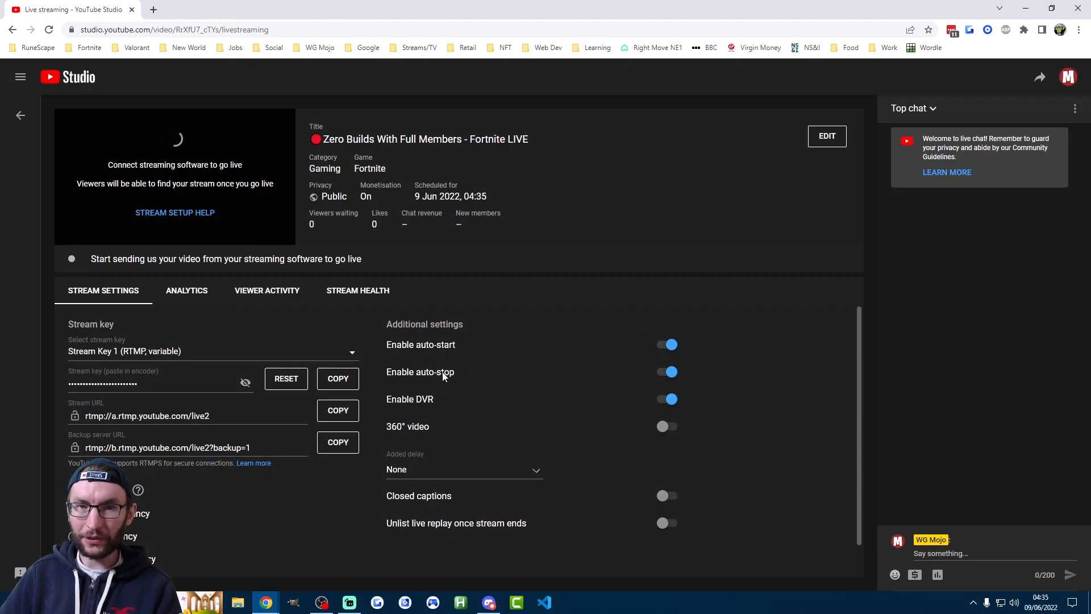
click(132, 10)
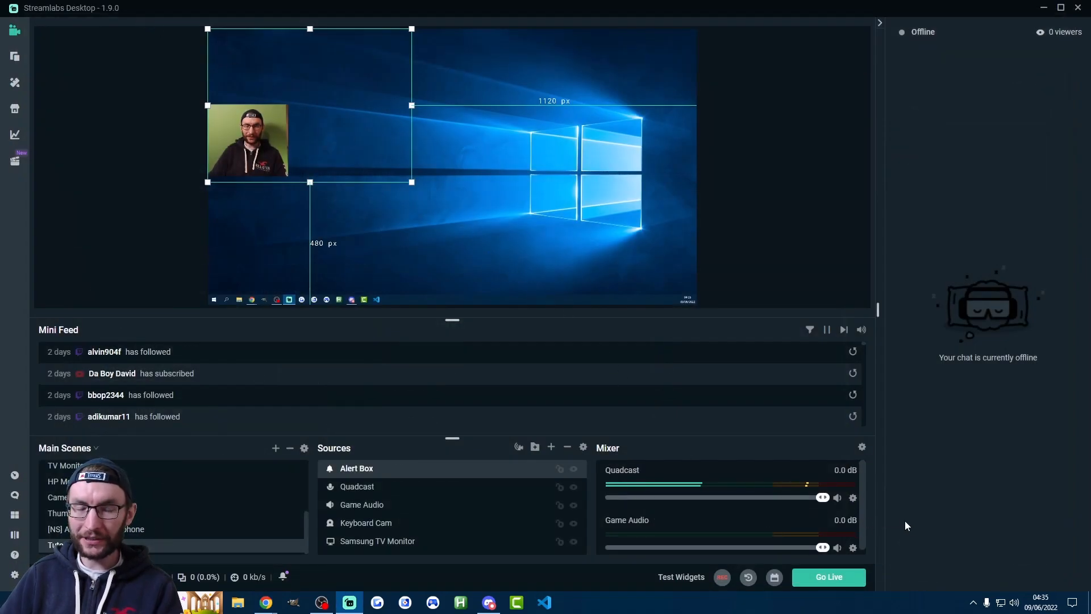
Return to the Streamlabs Go Live setup and choose the scheduled "Zero Builds With Full Members" stream as the YouTube event
click(850, 576)
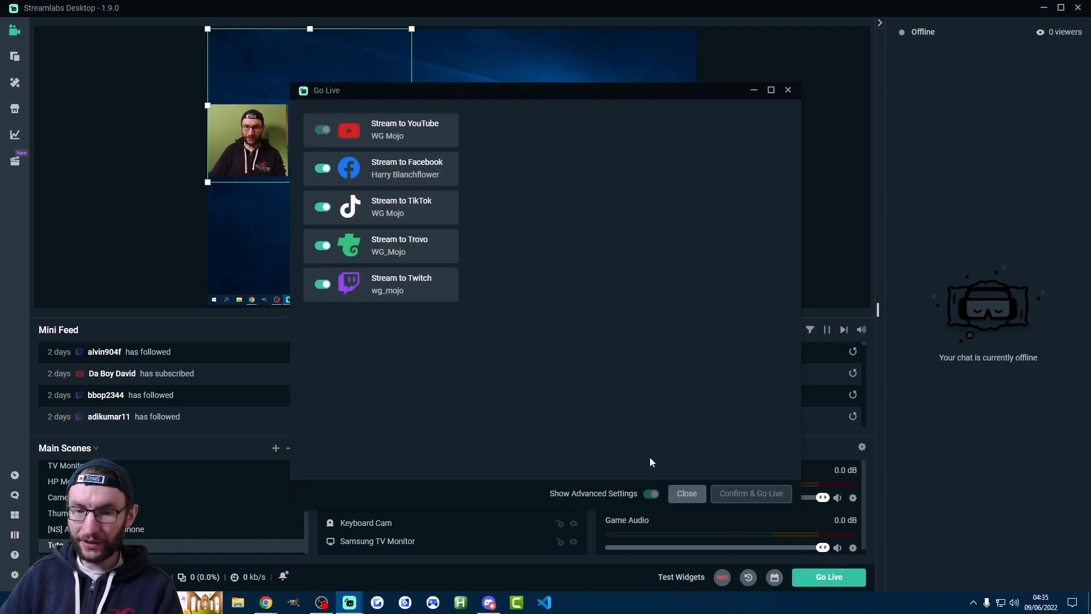
click(633, 494)
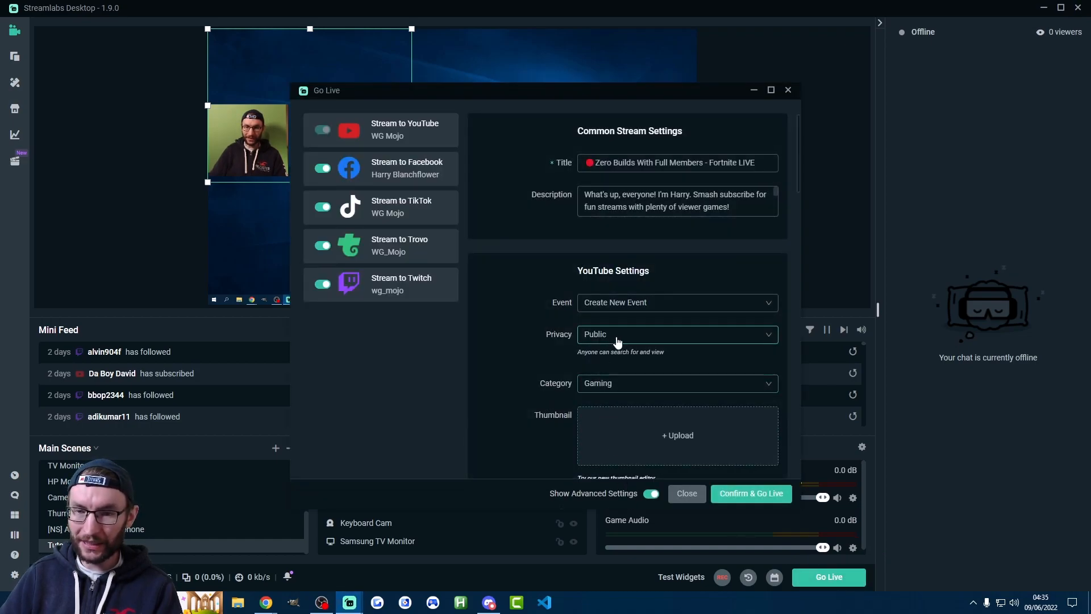
scroll(602, 267, down, 1)
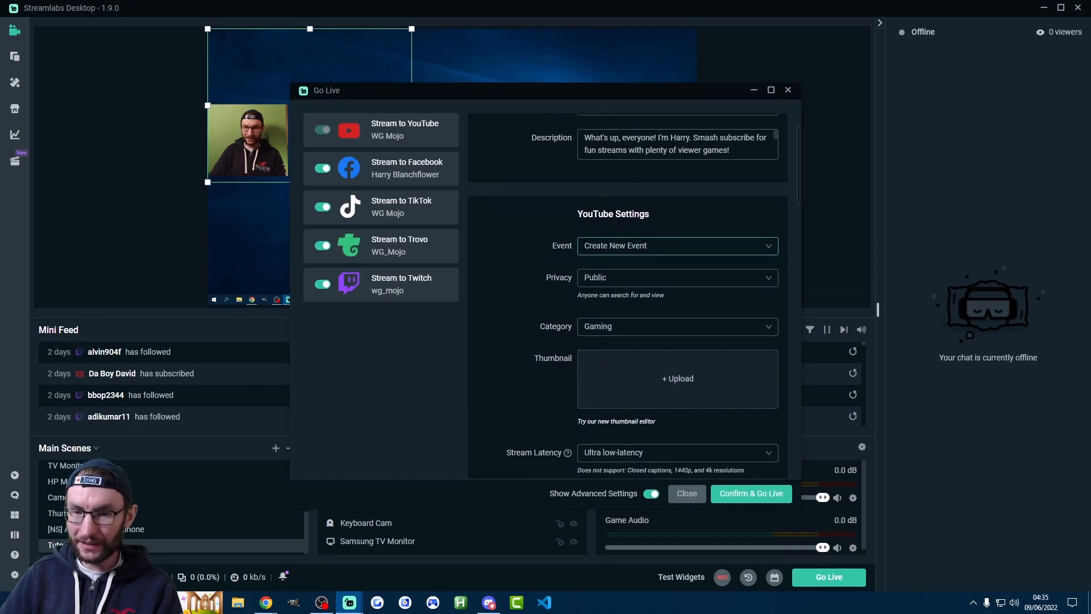
click(580, 248)
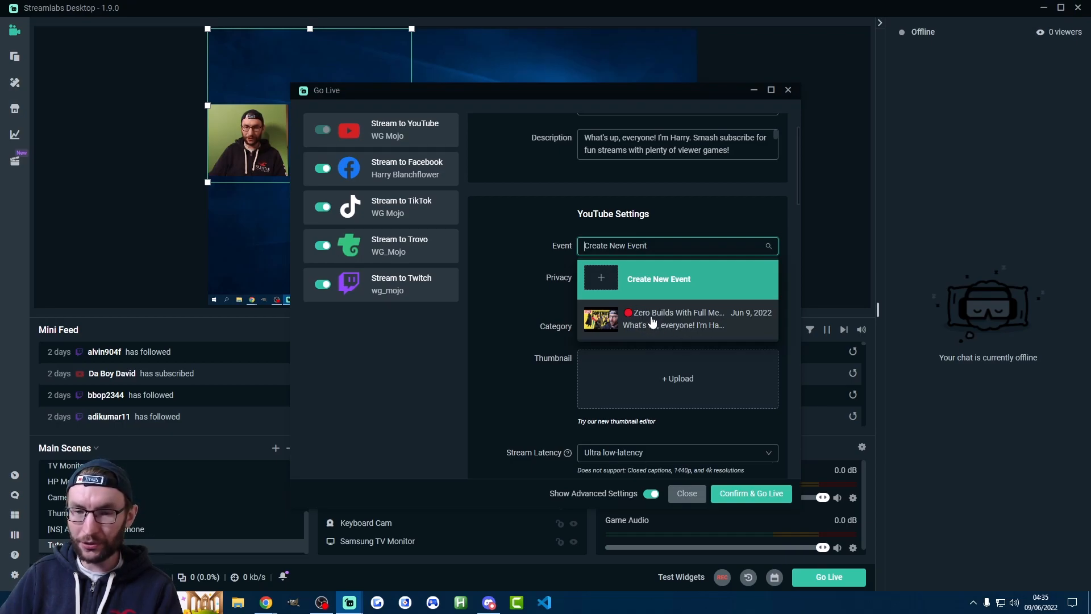
click(651, 322)
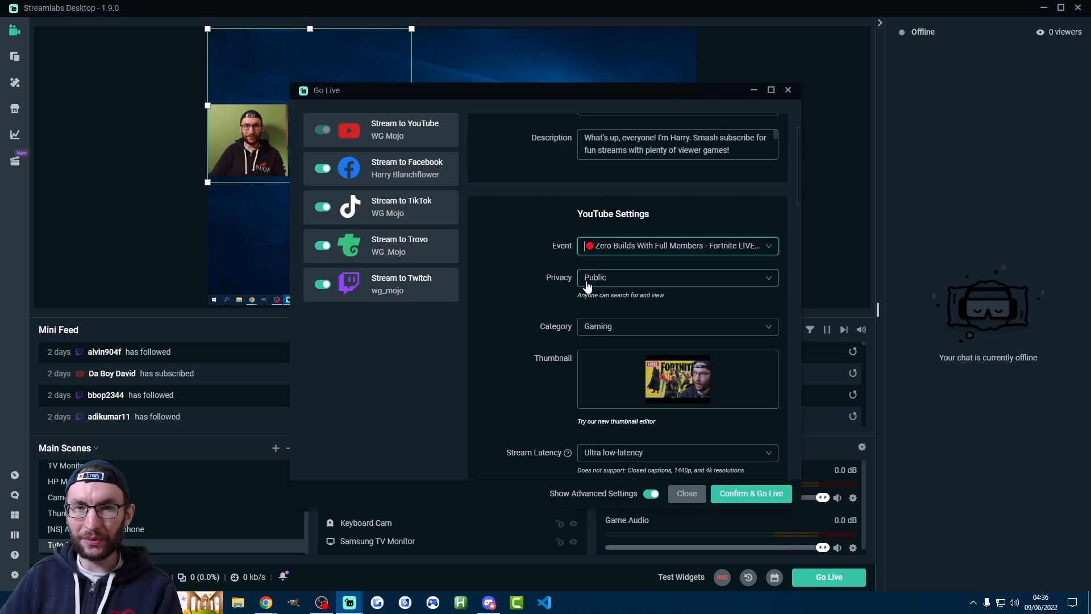
Copy the server URL from TikTok's live producer page into the TikTok Server URL setting of the Go Live setup
scroll(612, 284, down, 6)
scroll(611, 284, down, 2)
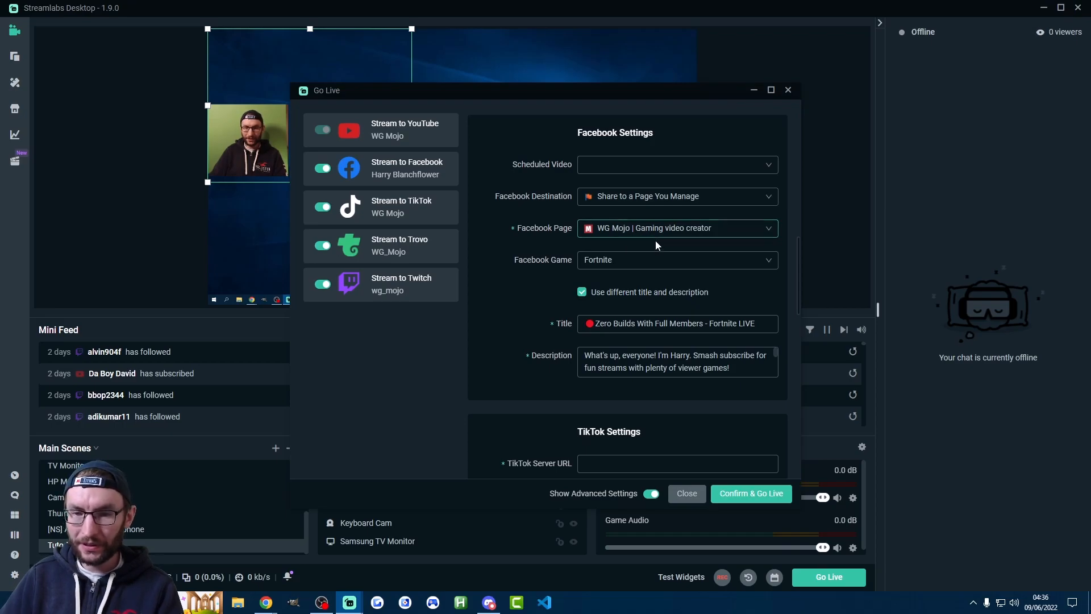
scroll(632, 306, down, 2)
scroll(612, 209, down, 10)
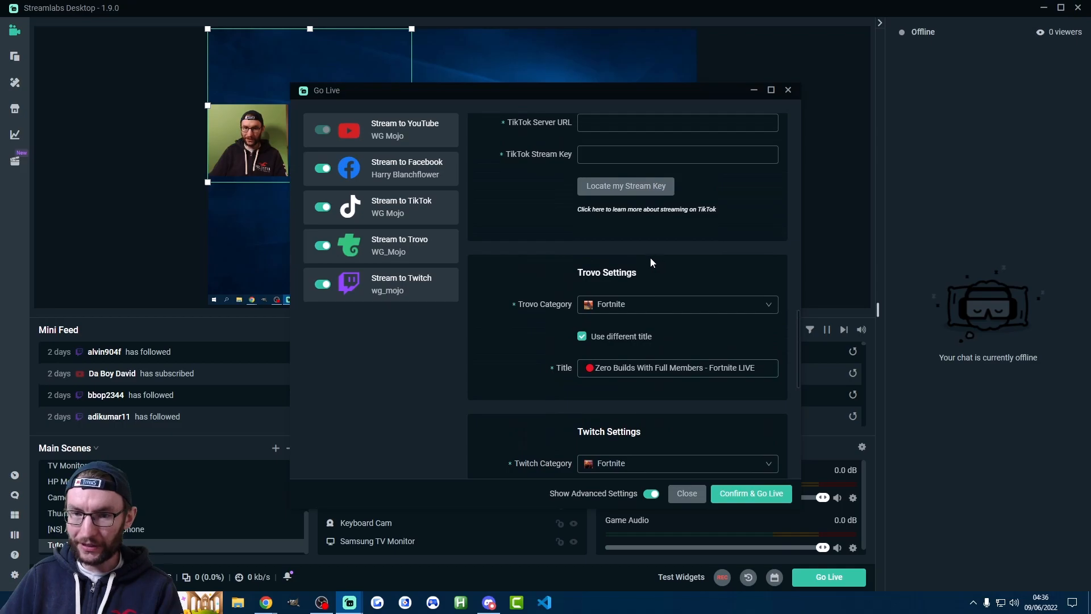
scroll(648, 261, up, 2)
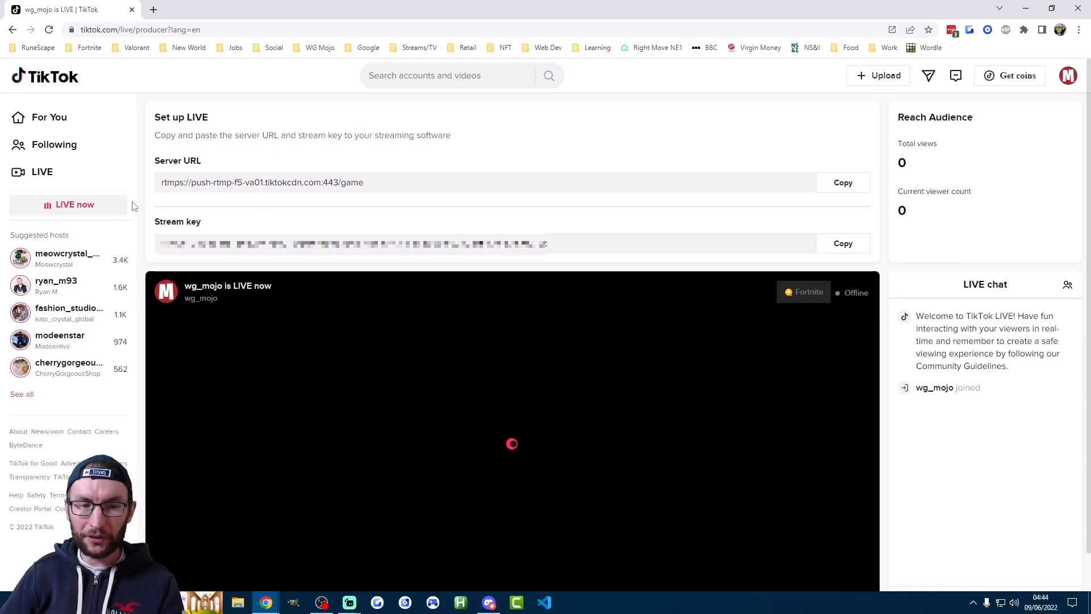
click(840, 195)
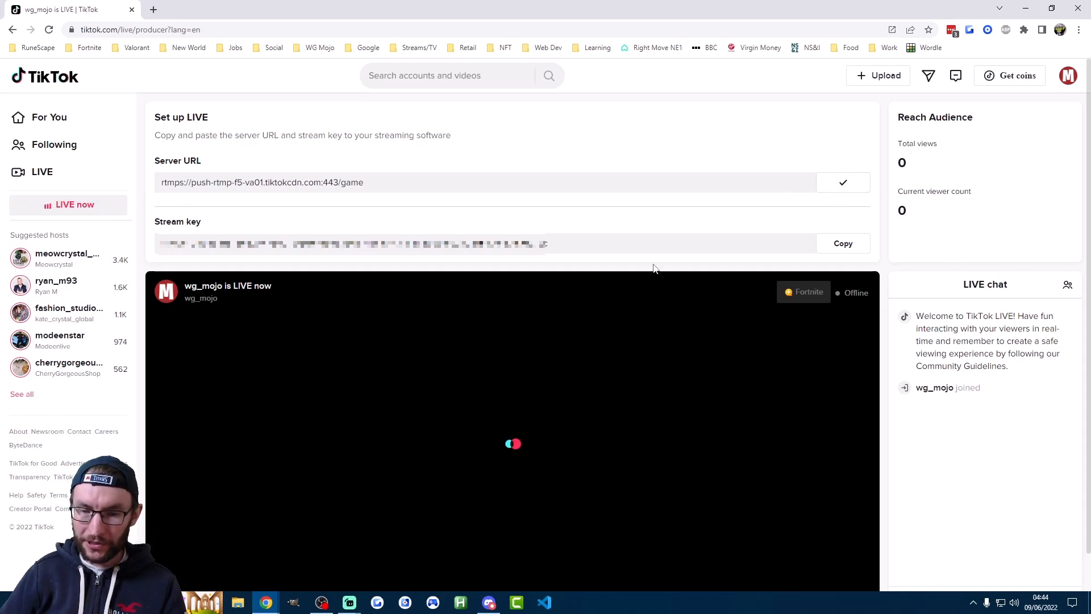
click(354, 603)
click(410, 549)
click(628, 162)
key(ctrl+v)
Copy the stream key from TikTok's live producer page into the TikTok Stream Key setting of the Go Live setup
click(854, 239)
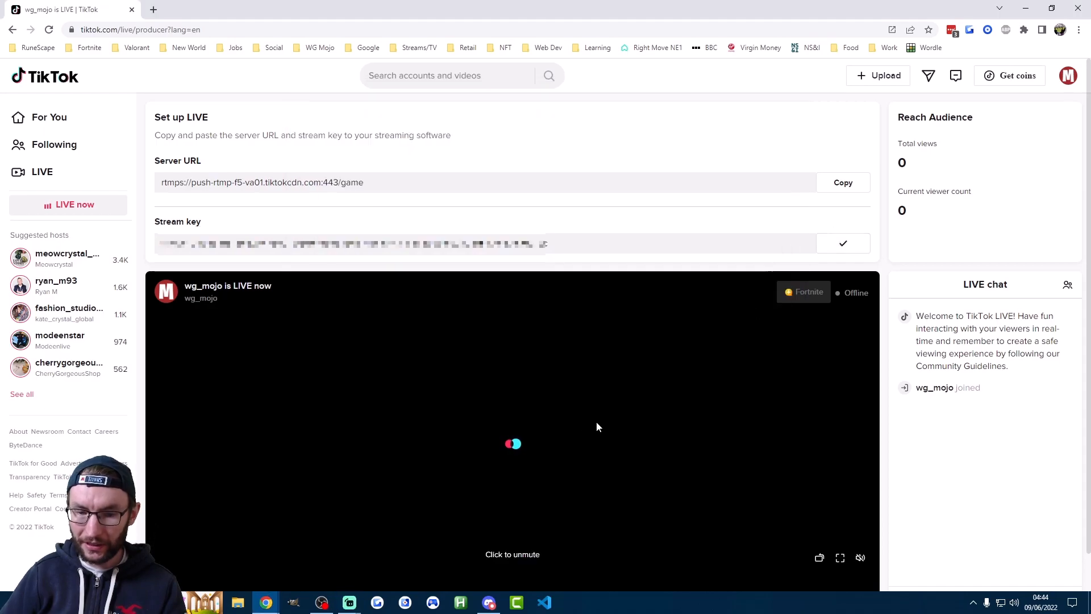
click(349, 602)
click(414, 560)
click(628, 194)
key(ctrl+v)
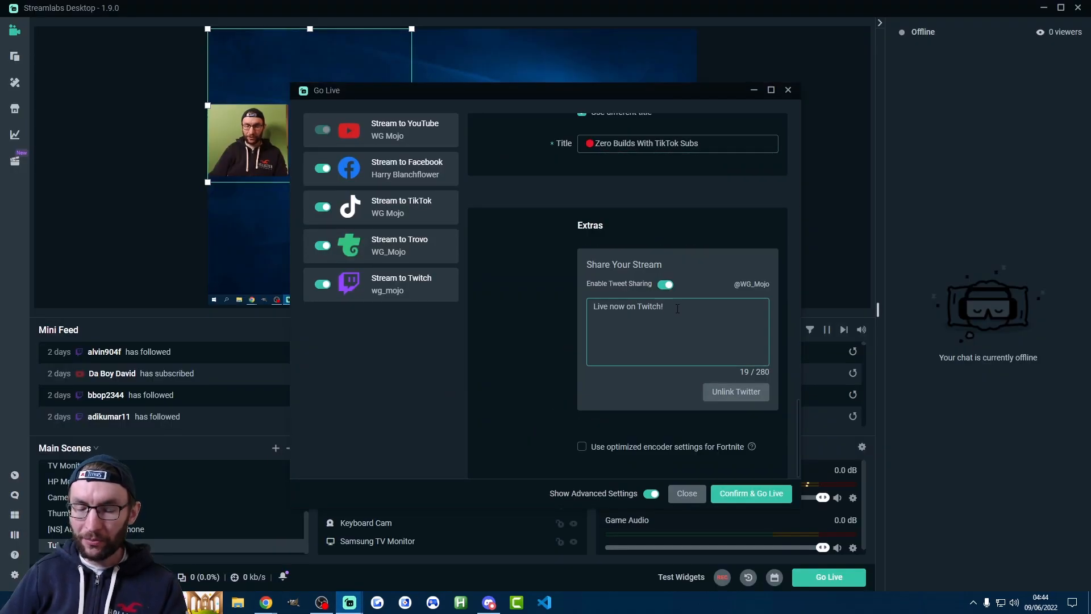
Complete the shared tweet's text so it reads "Live now on Twitch!" followed by the channel's Twitch link
drag(678, 308, 583, 308)
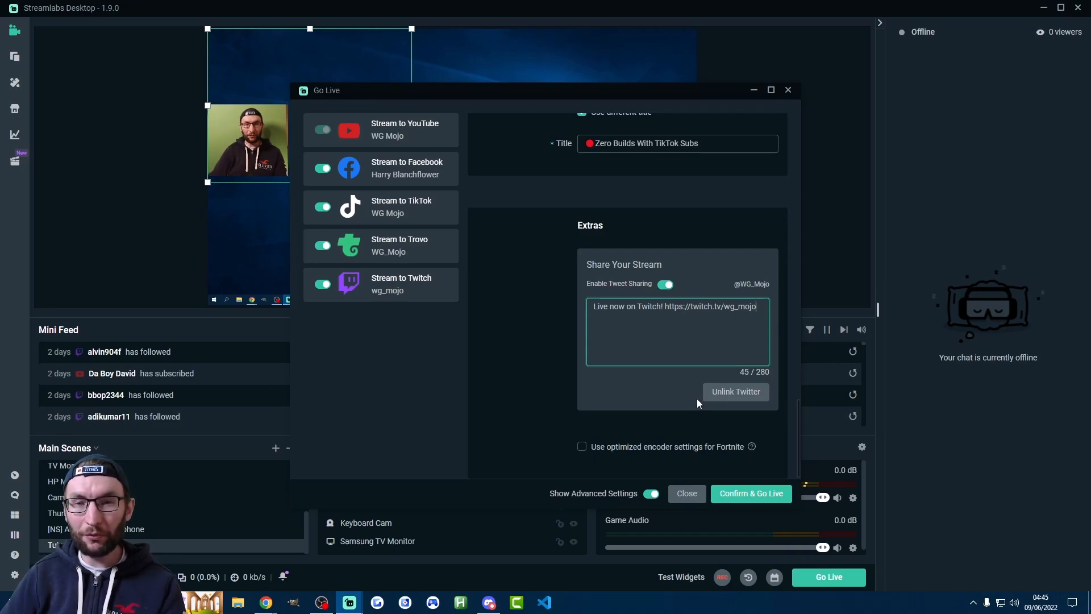
click(960, 259)
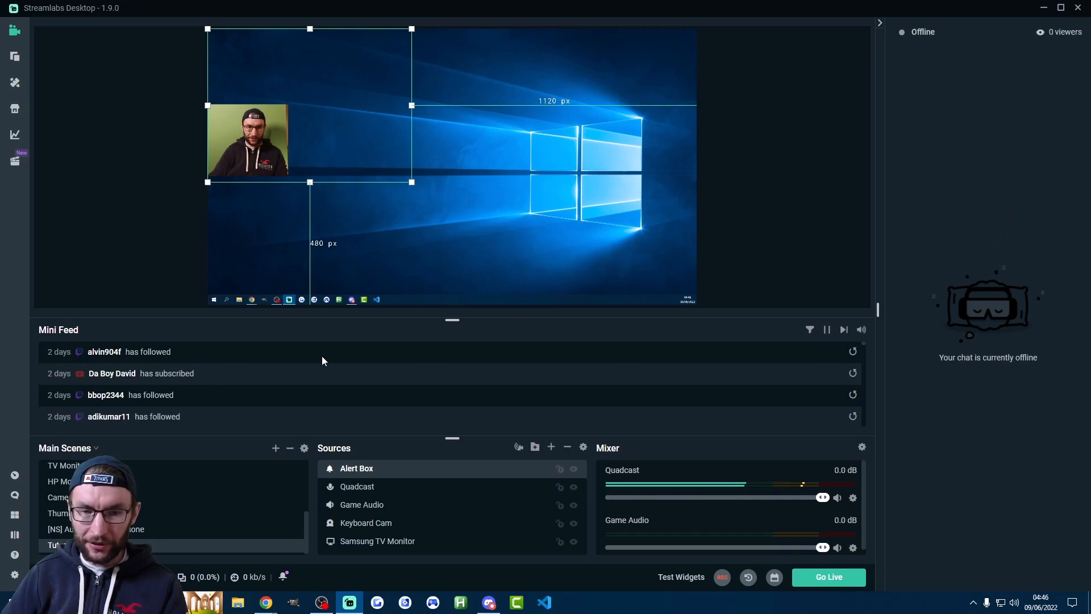
Enlarge the Mini Feed and look through its recent events
drag(442, 319, 441, 308)
scroll(186, 368, down, 6)
scroll(188, 372, up, 5)
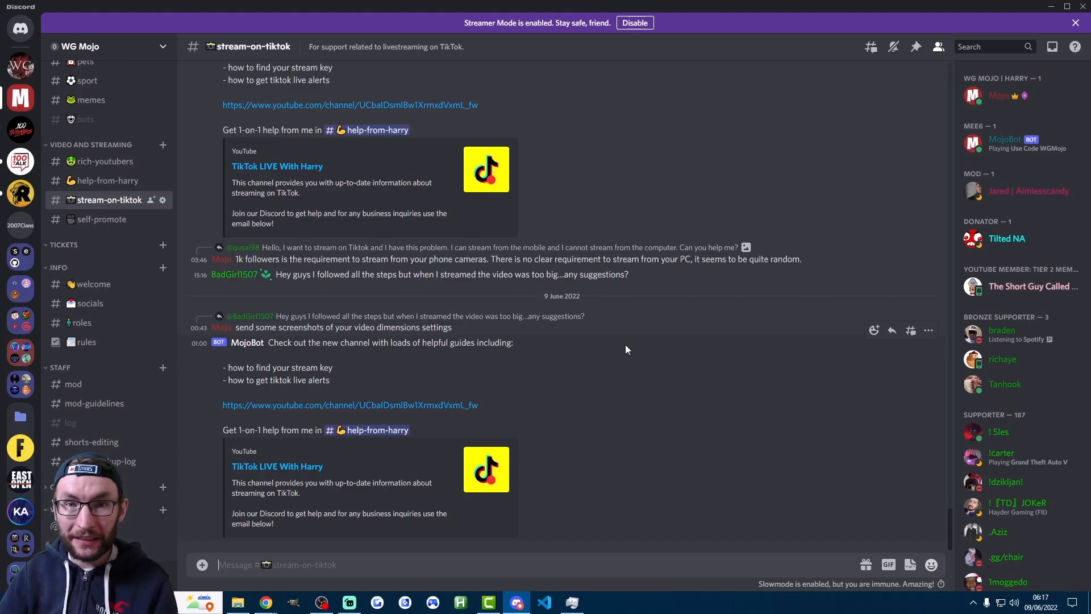
key(alt+Up)
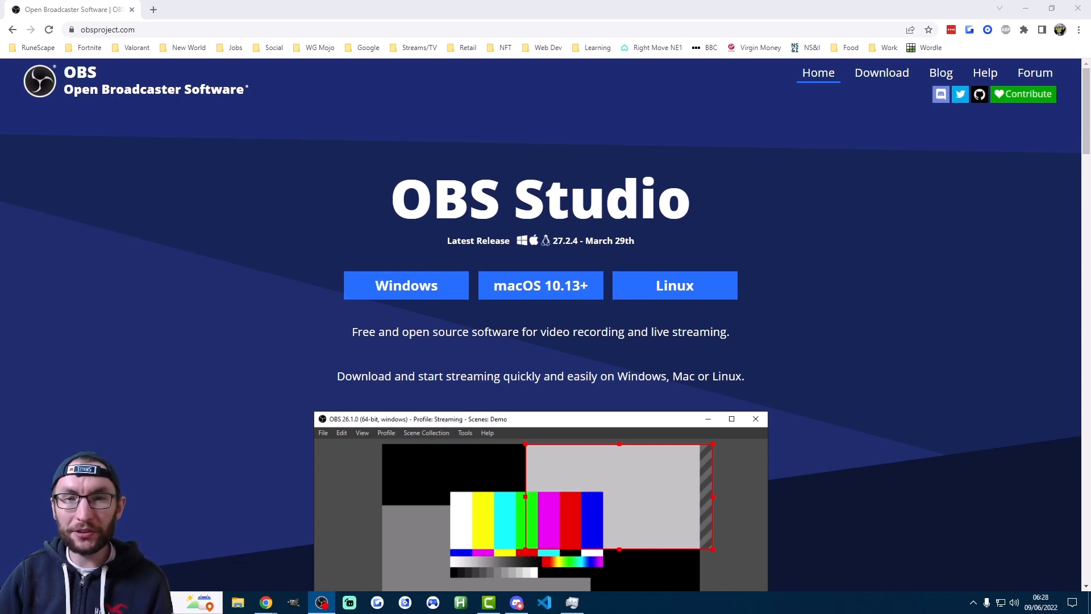
click(821, 212)
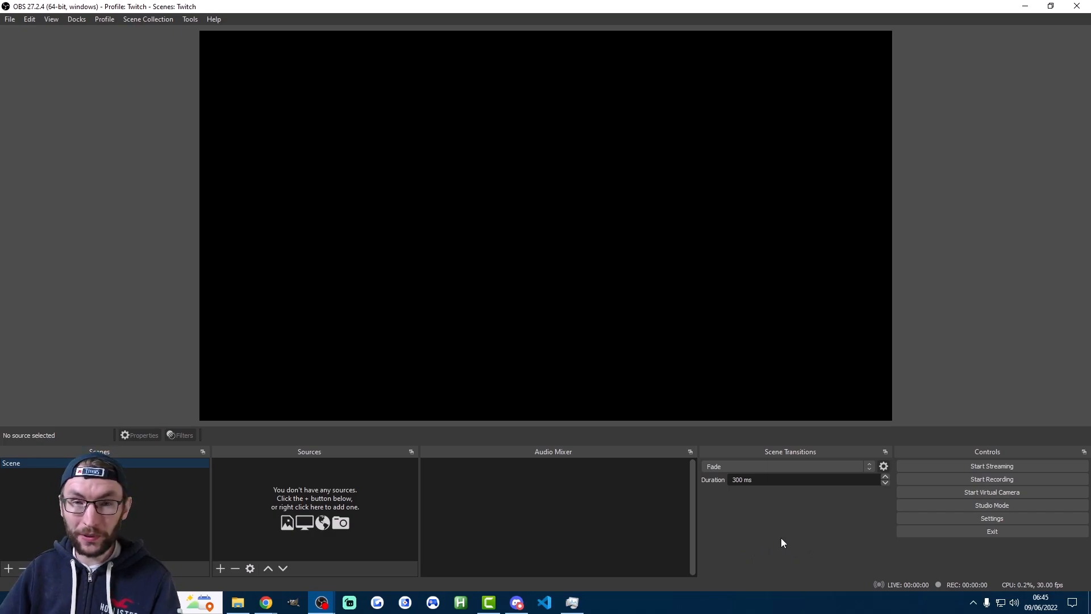
click(105, 19)
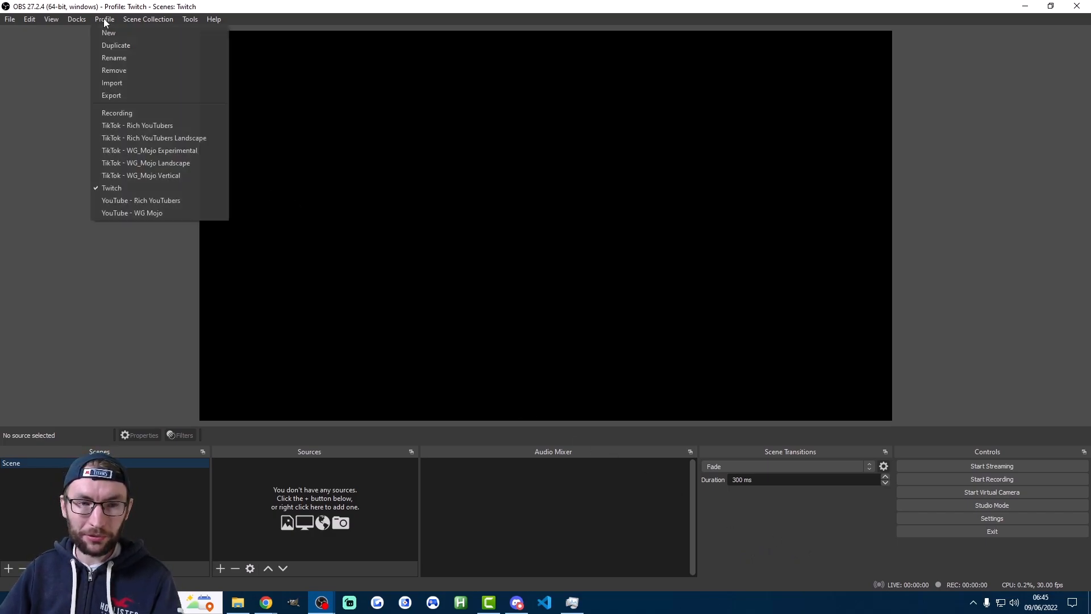
click(322, 5)
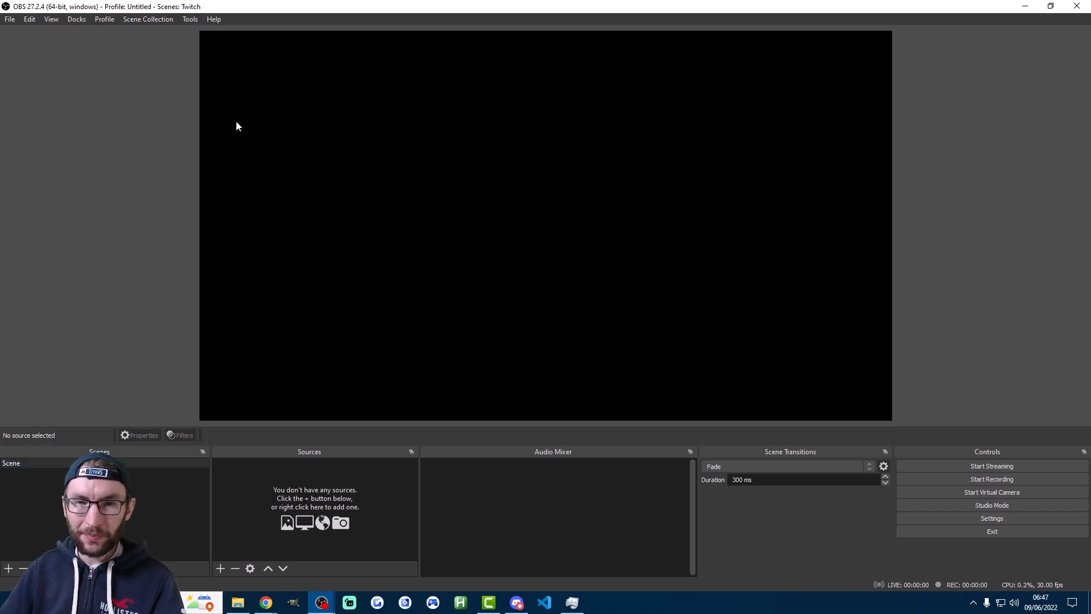
Create an OBS profile named Twitch without the auto-configuration wizard and select it as the active profile
click(105, 21)
click(116, 35)
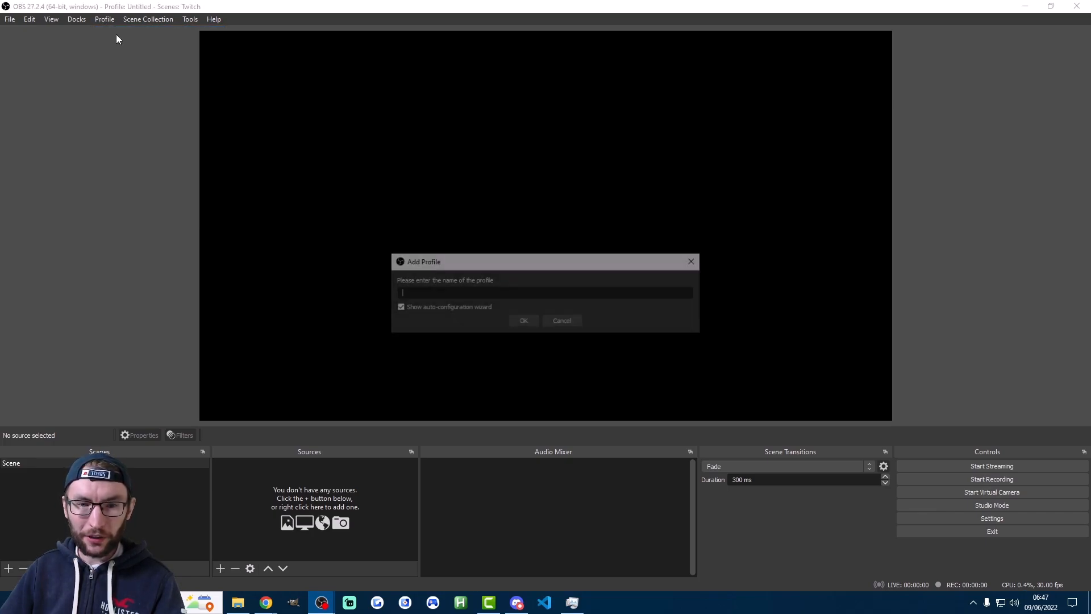
text(Twitch)
click(398, 308)
click(523, 322)
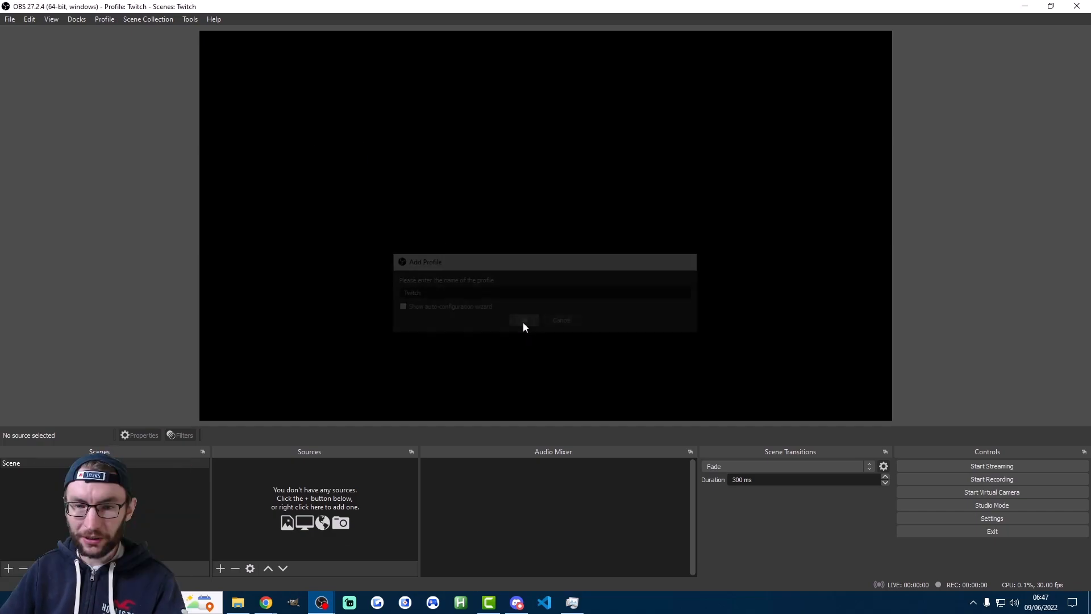
click(108, 21)
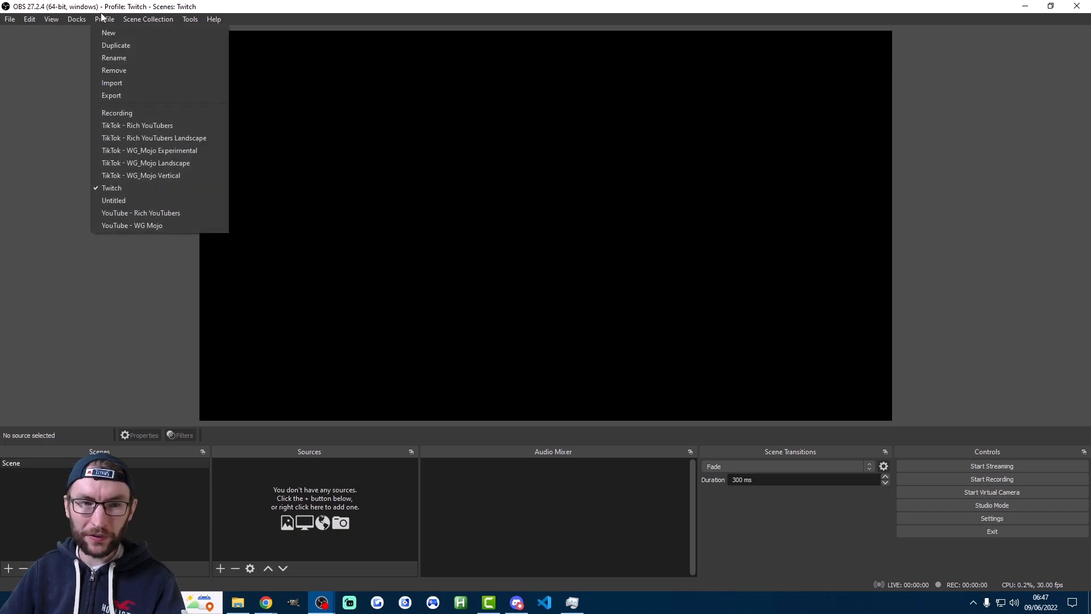
click(111, 188)
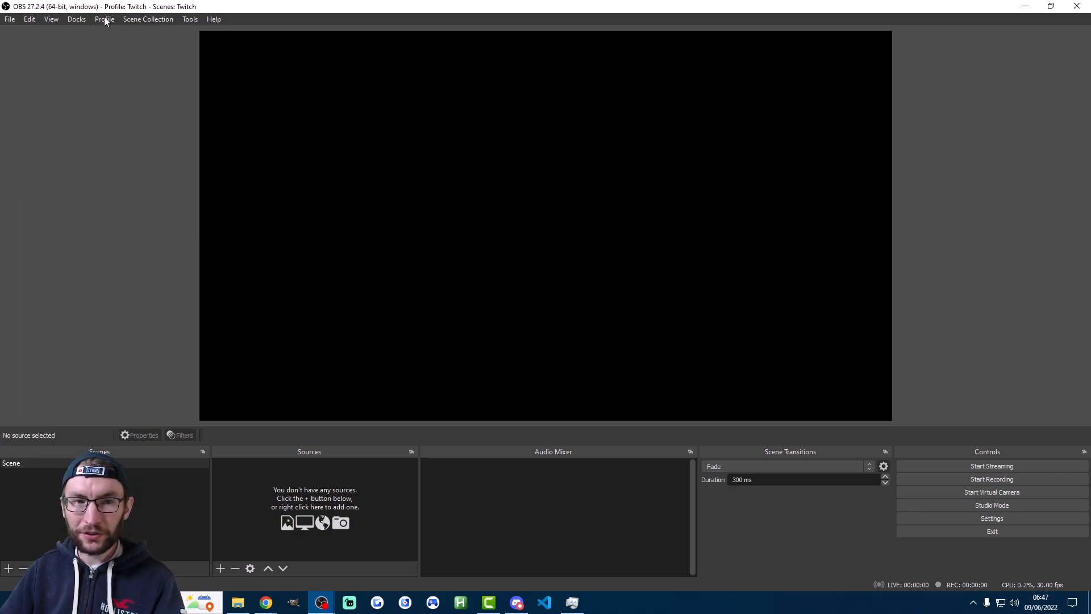
click(105, 21)
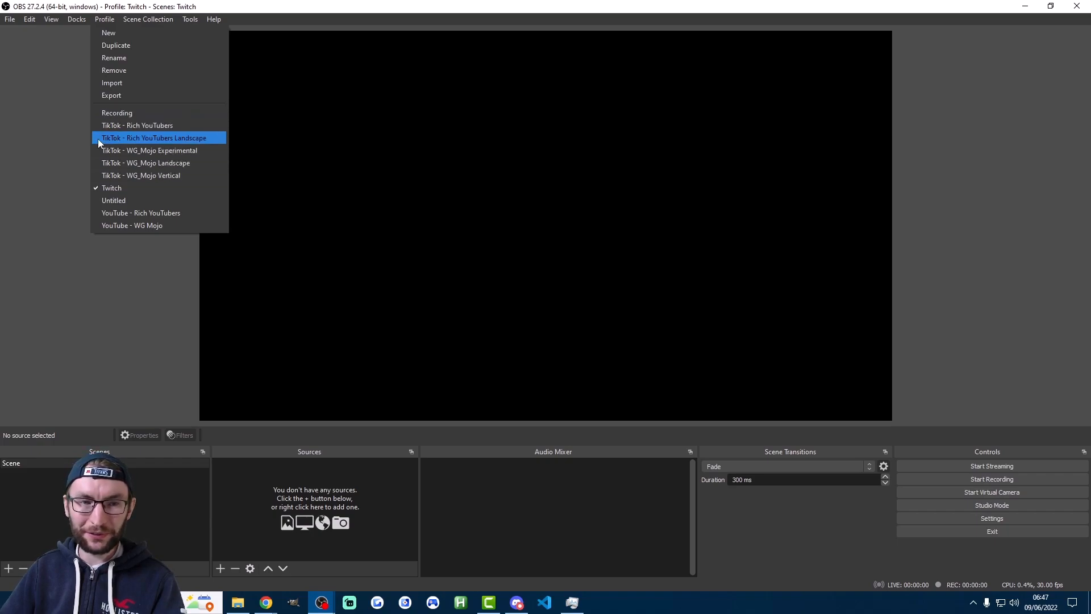
click(155, 21)
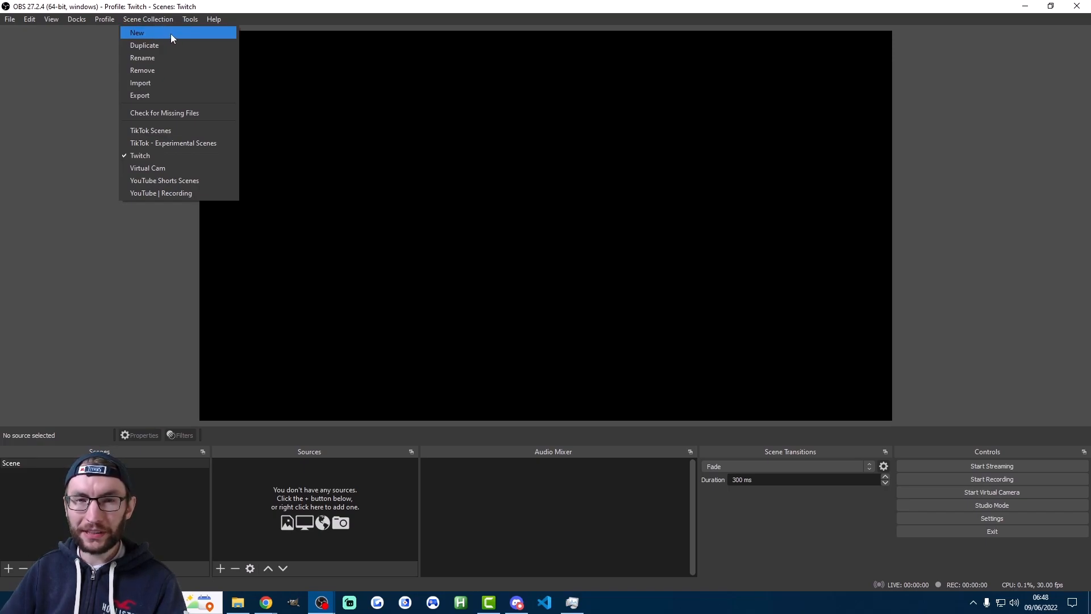
click(170, 34)
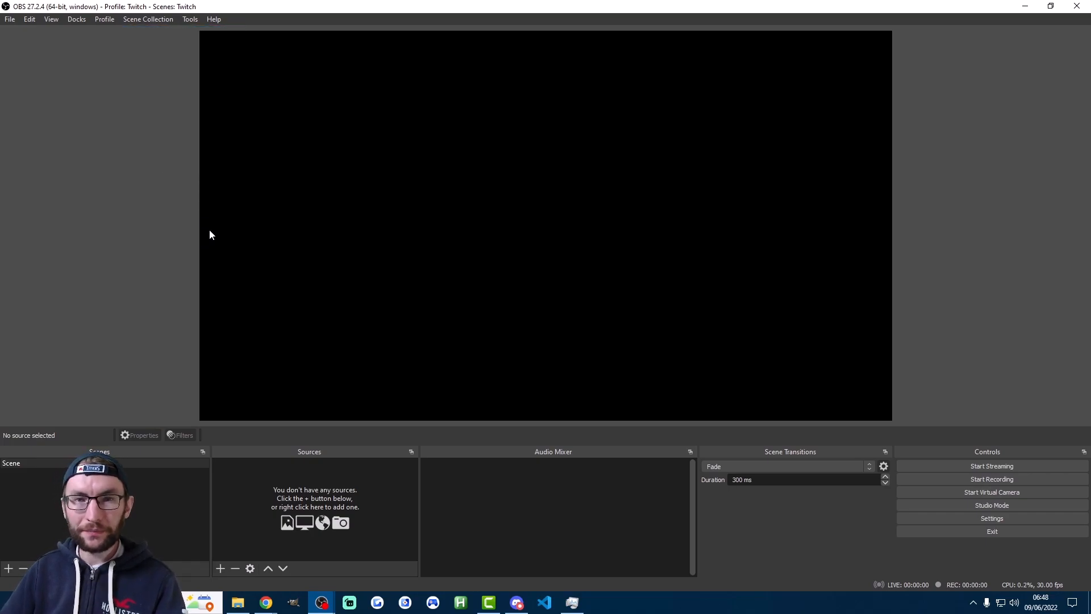
With the Twitch profile selected, set the Twitch streaming service to use a stream key and open Twitch's page for obtaining it
click(100, 22)
click(112, 190)
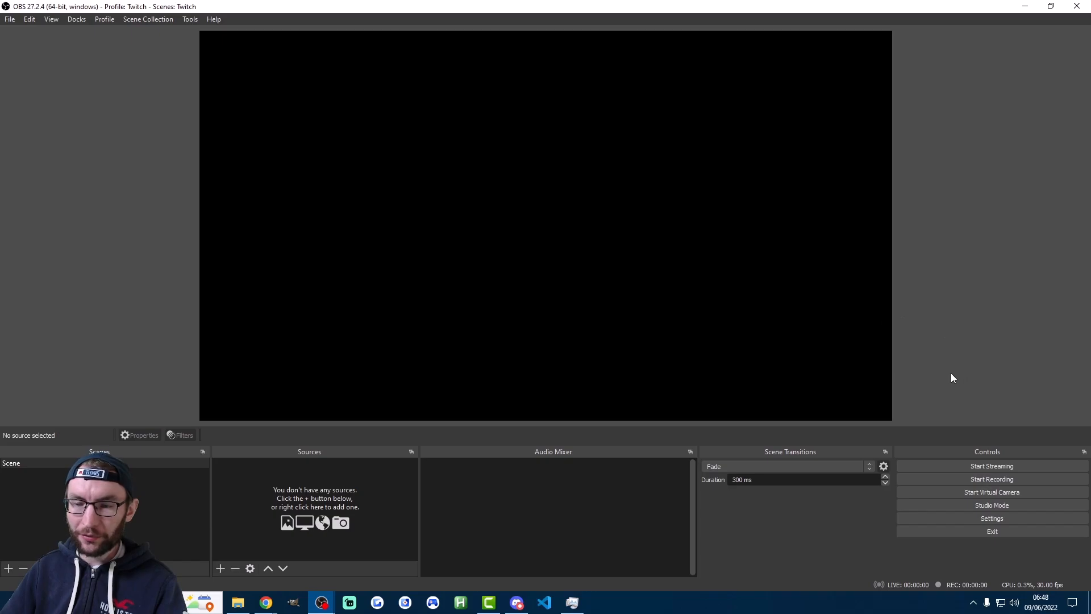
click(988, 521)
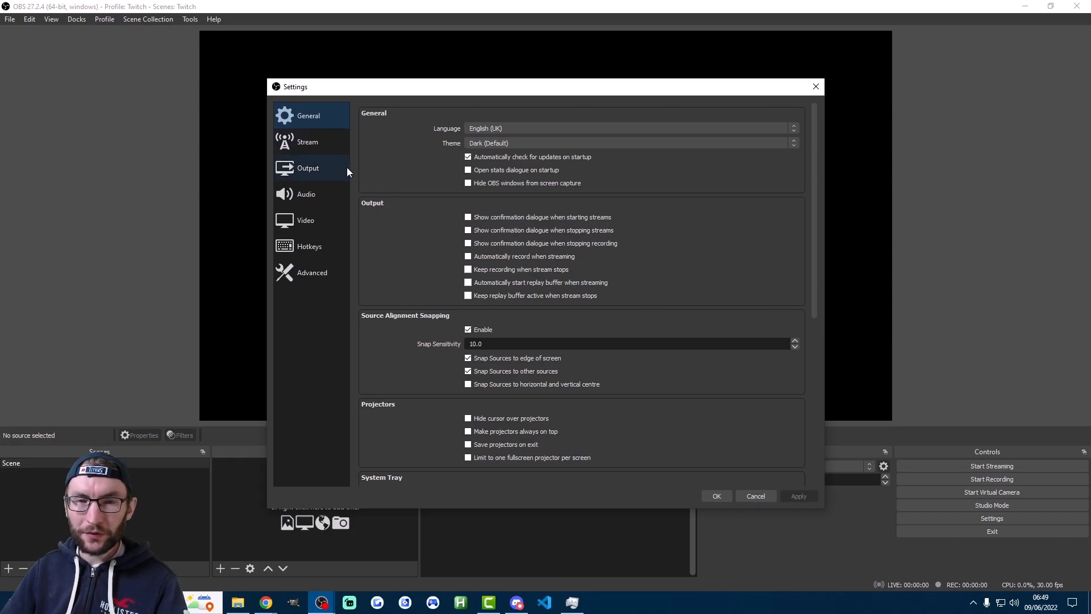
click(312, 145)
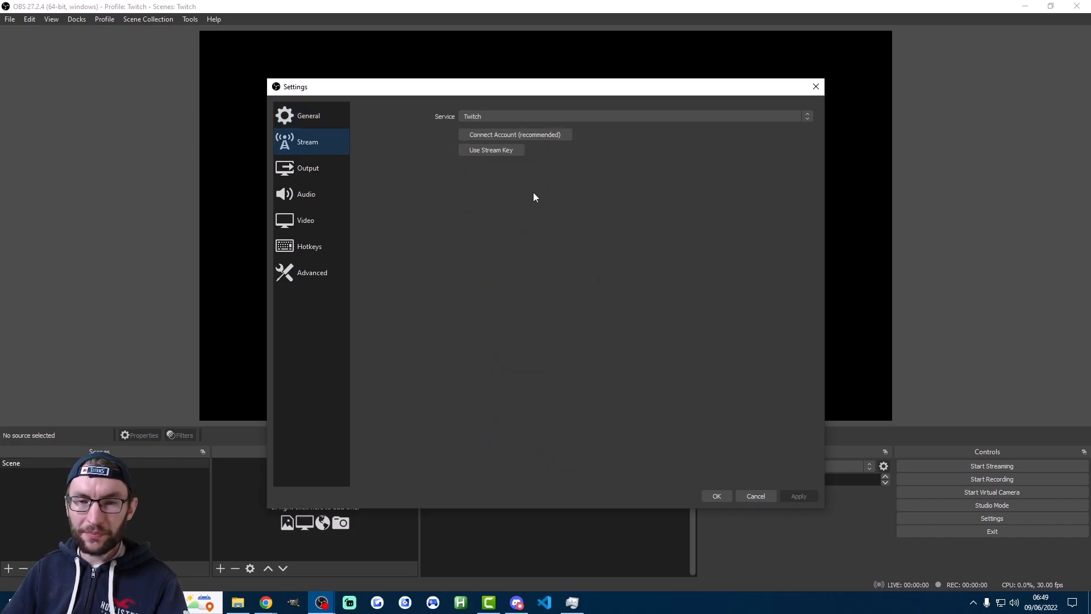
click(491, 151)
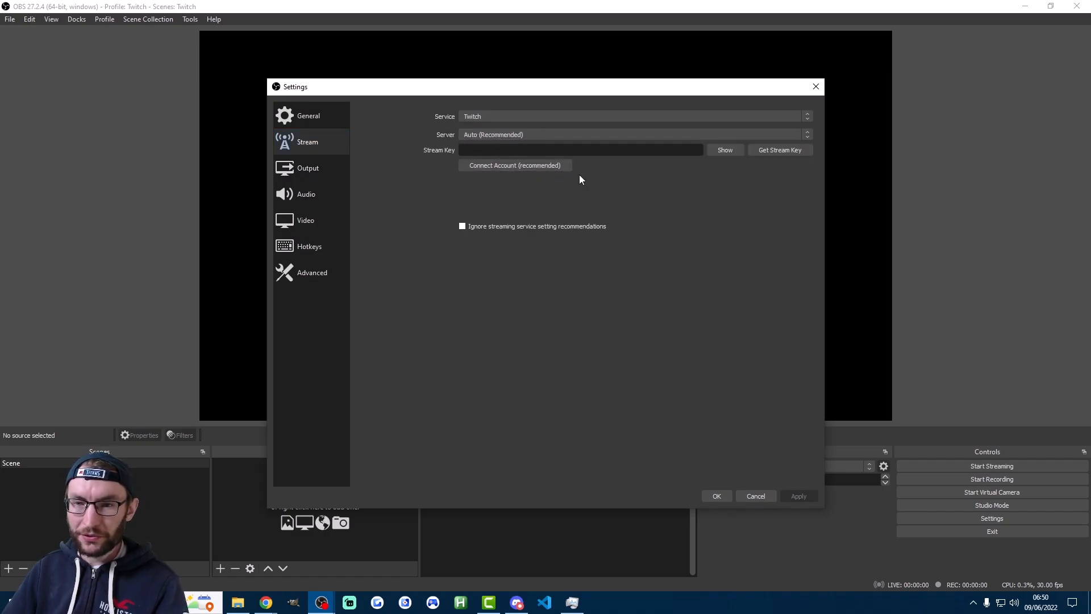
click(796, 151)
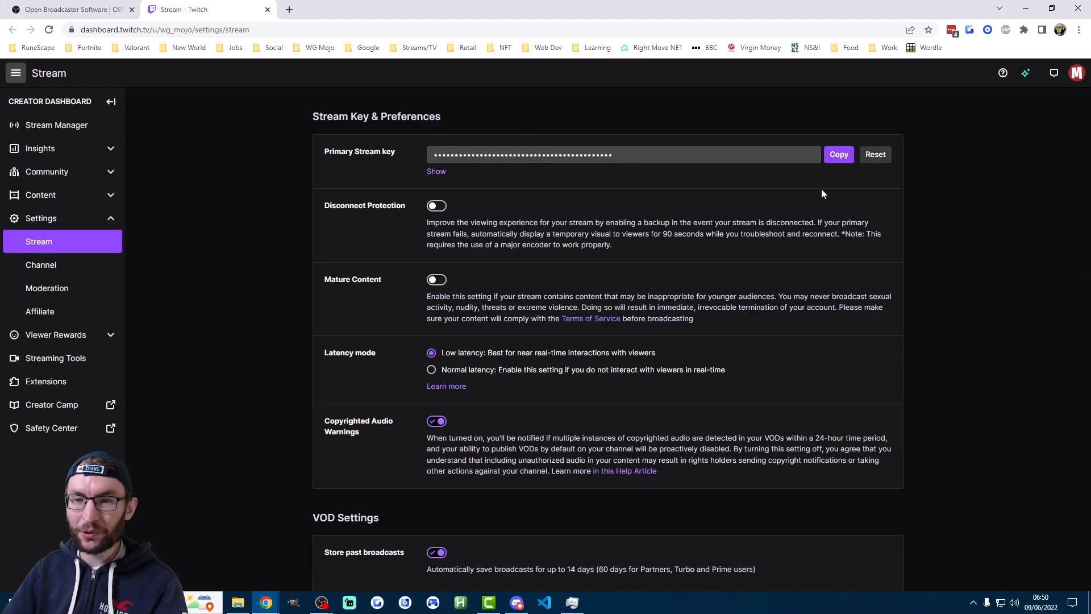
Copy the primary stream key from the Twitch dashboard and paste it into the Stream Key field in OBS's stream settings
click(837, 162)
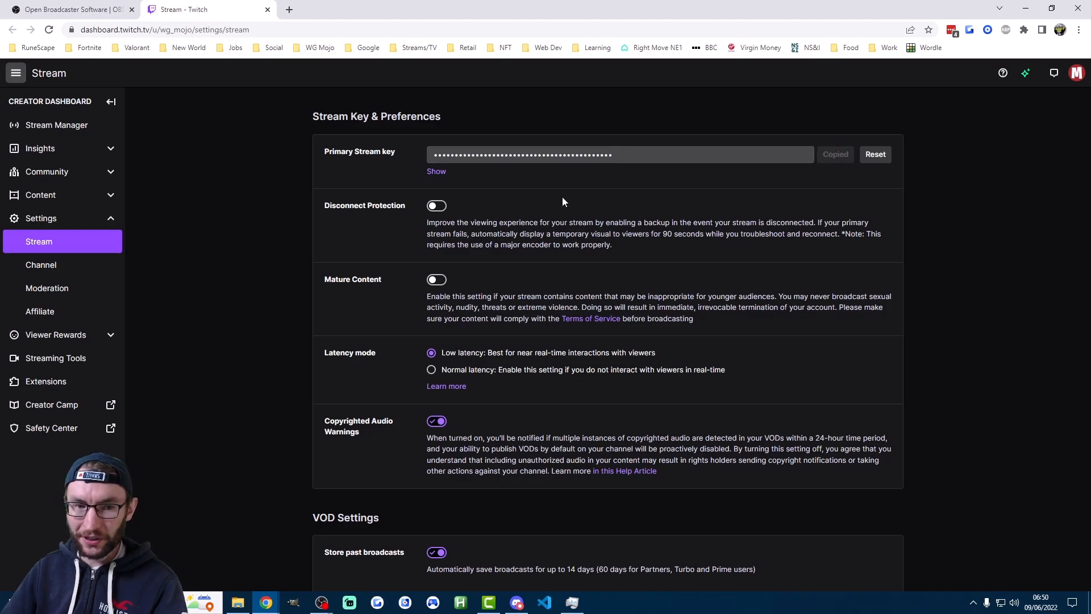
mouse_move(321, 603)
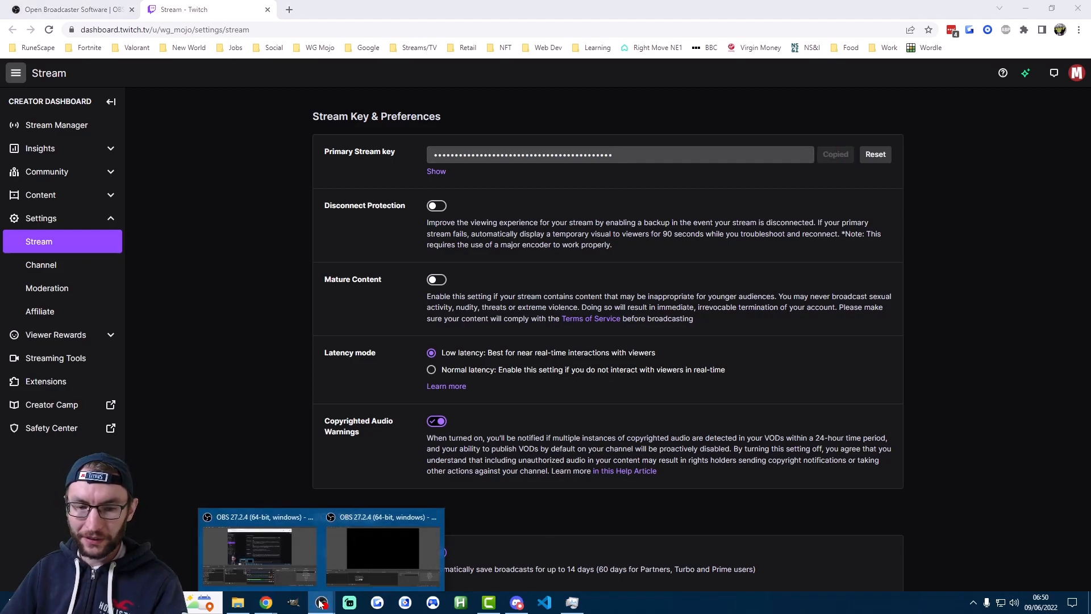
click(372, 551)
click(535, 151)
key(ctrl+v)
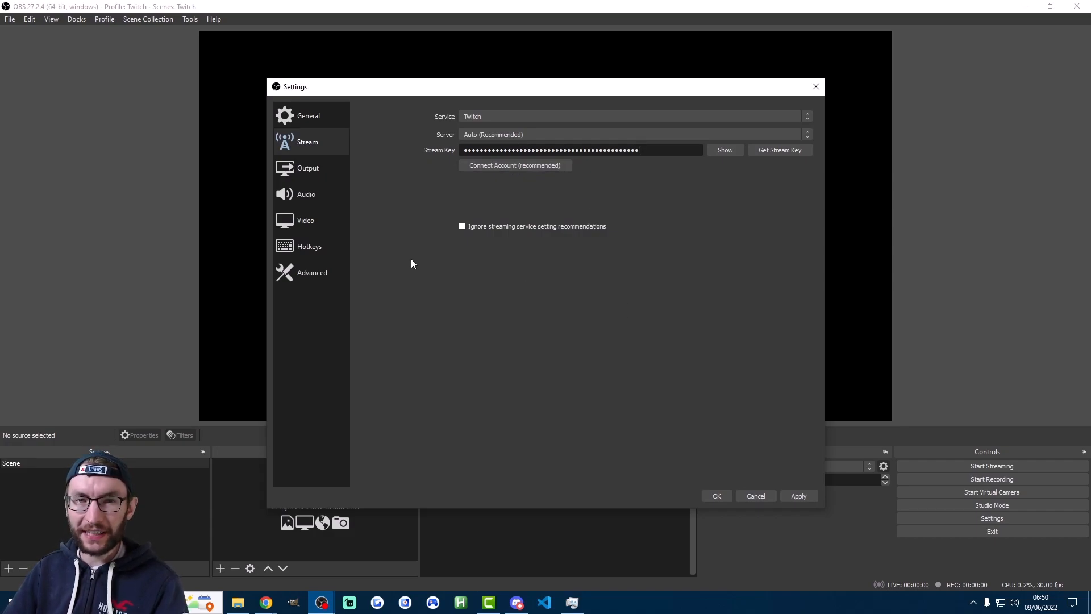
Set the streaming output's video bitrate to 6000 Kbps with the Hardware (NVENC) encoder
click(311, 170)
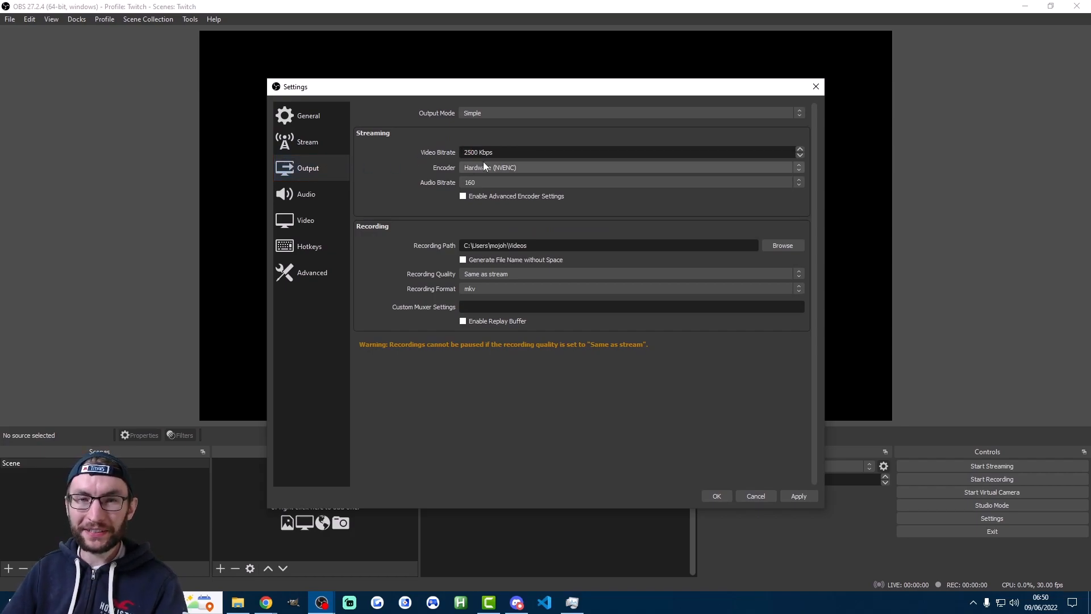
double_click(471, 152)
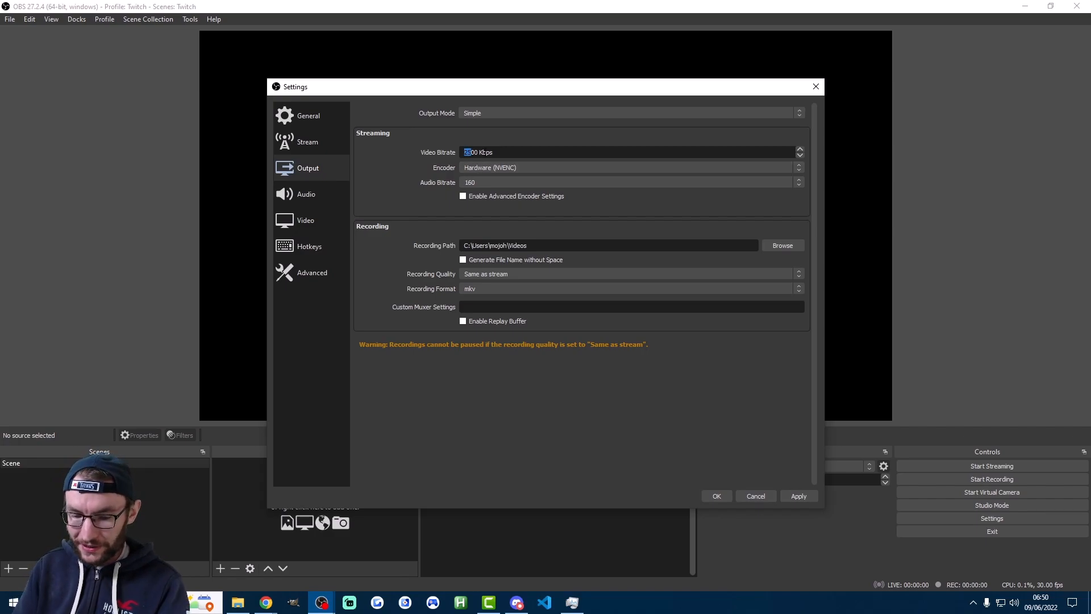
text(6000)
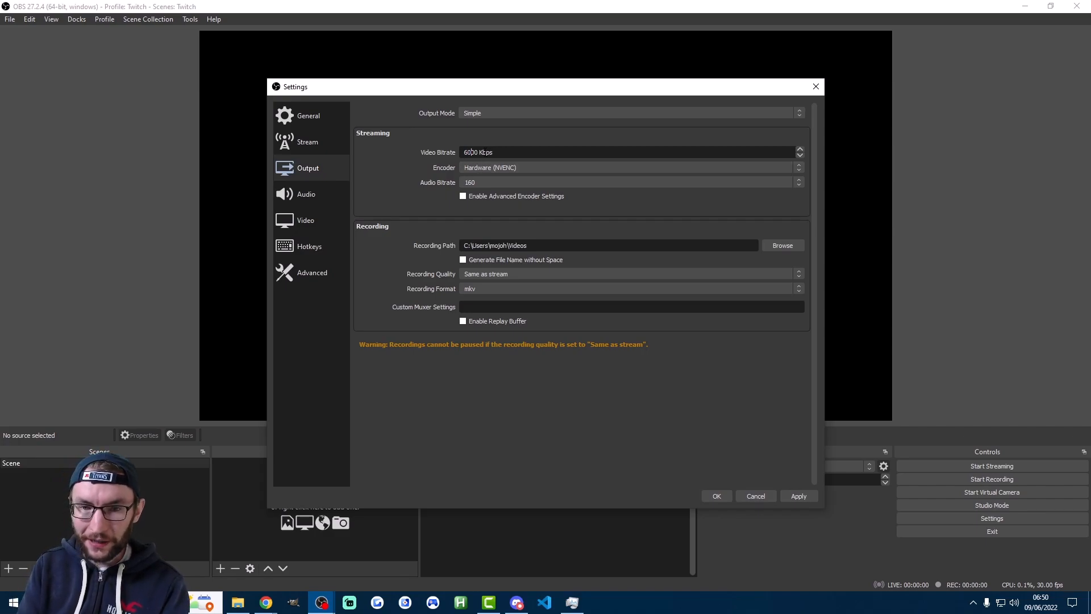
click(500, 169)
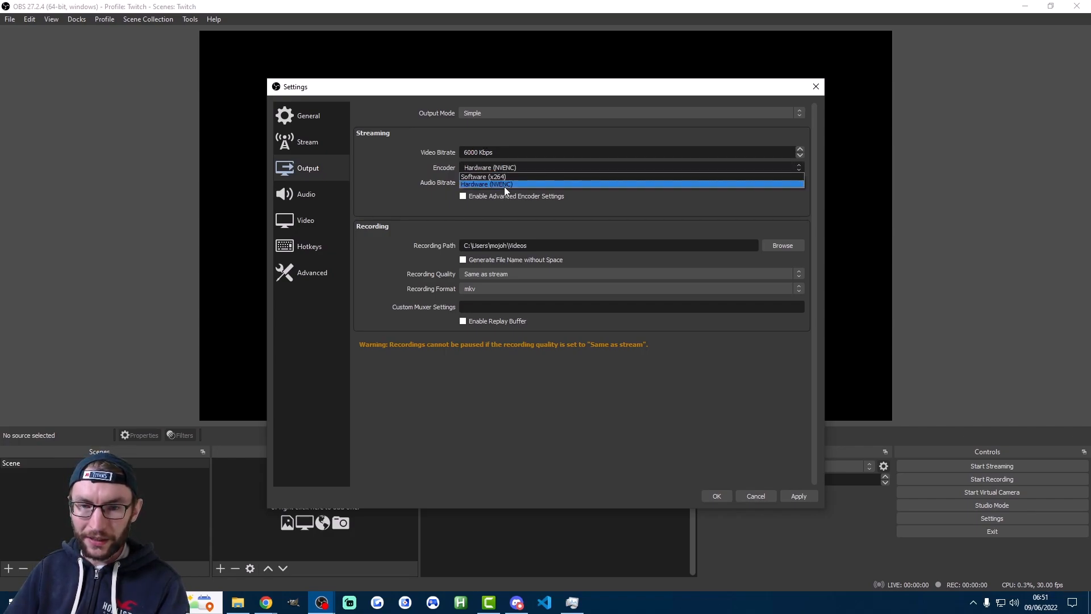
click(500, 185)
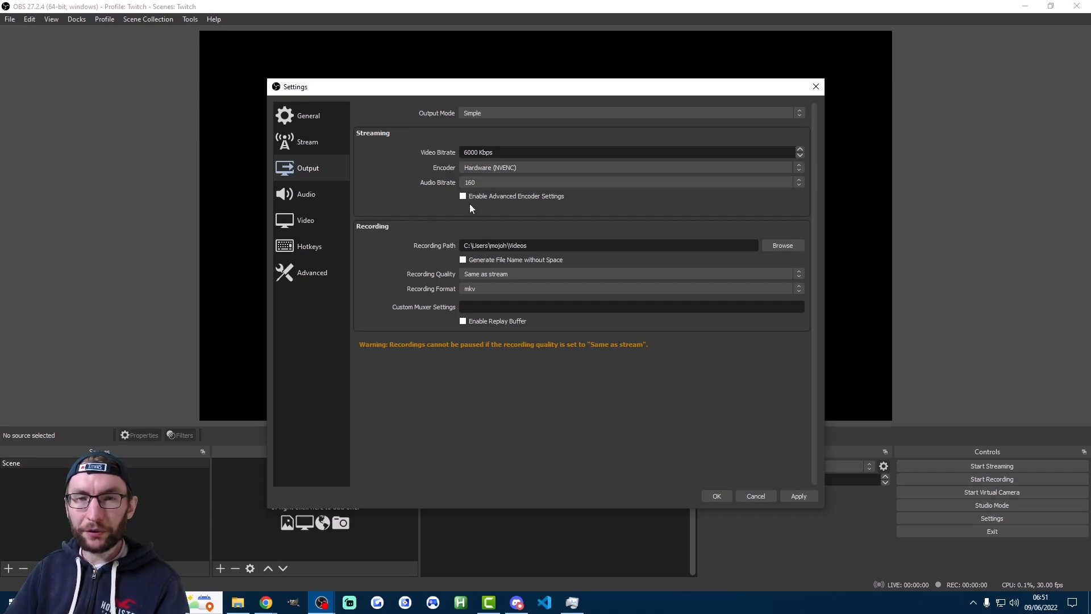
Set the output resolution to 1920x1080, the frame rate to 60 and the downscale filter to Lanczos, and save the settings
click(335, 223)
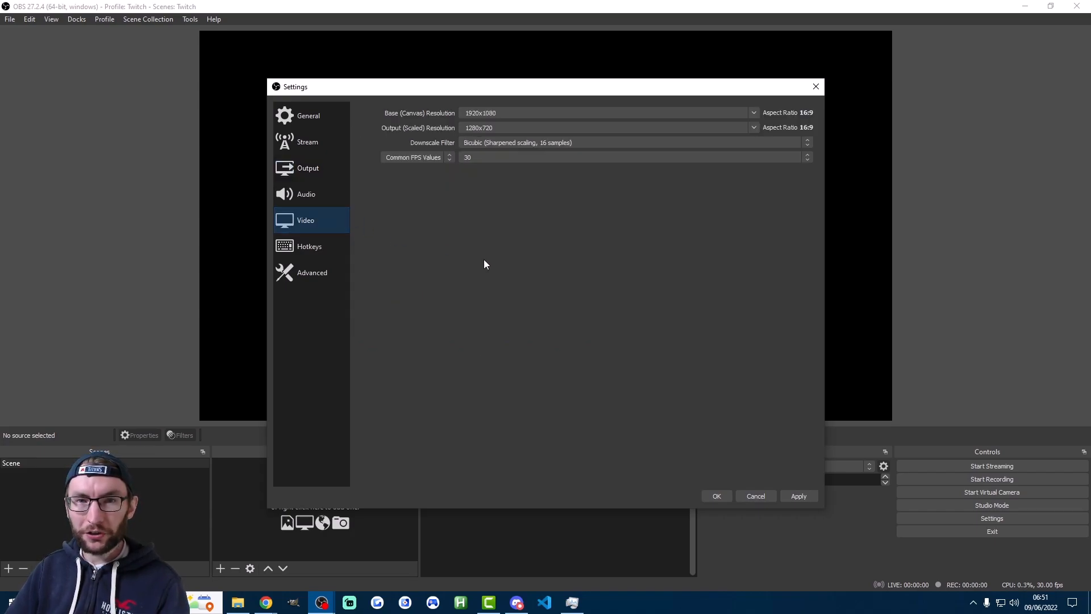
click(752, 127)
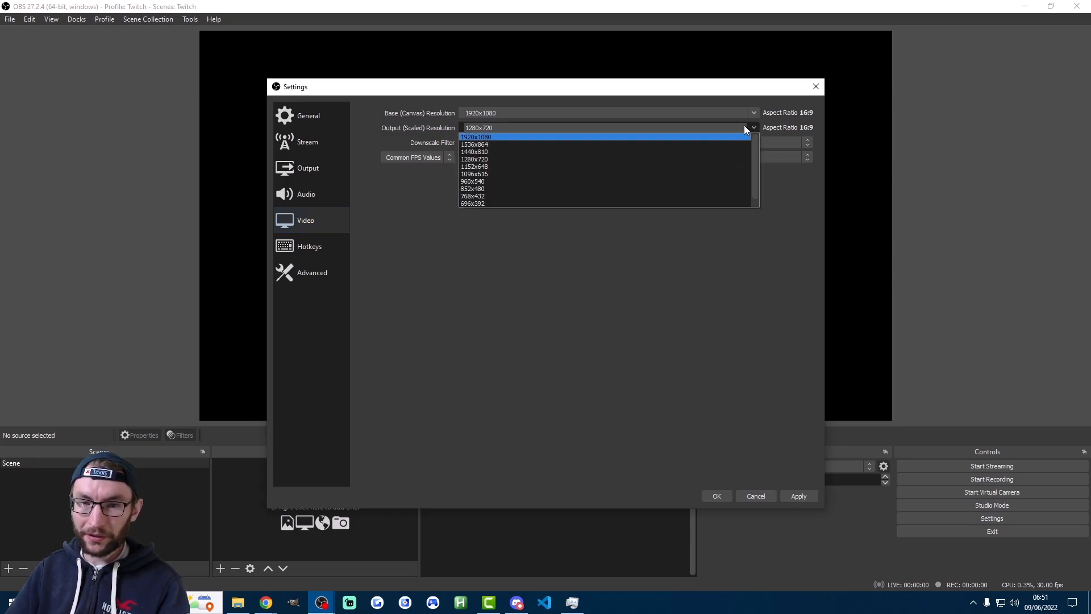
click(477, 137)
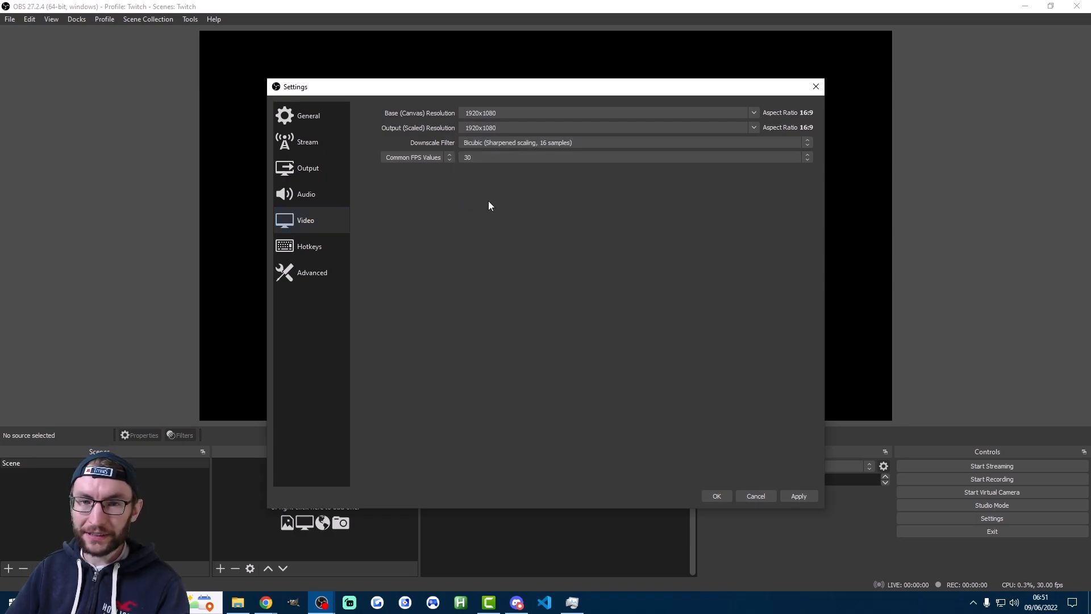
click(478, 158)
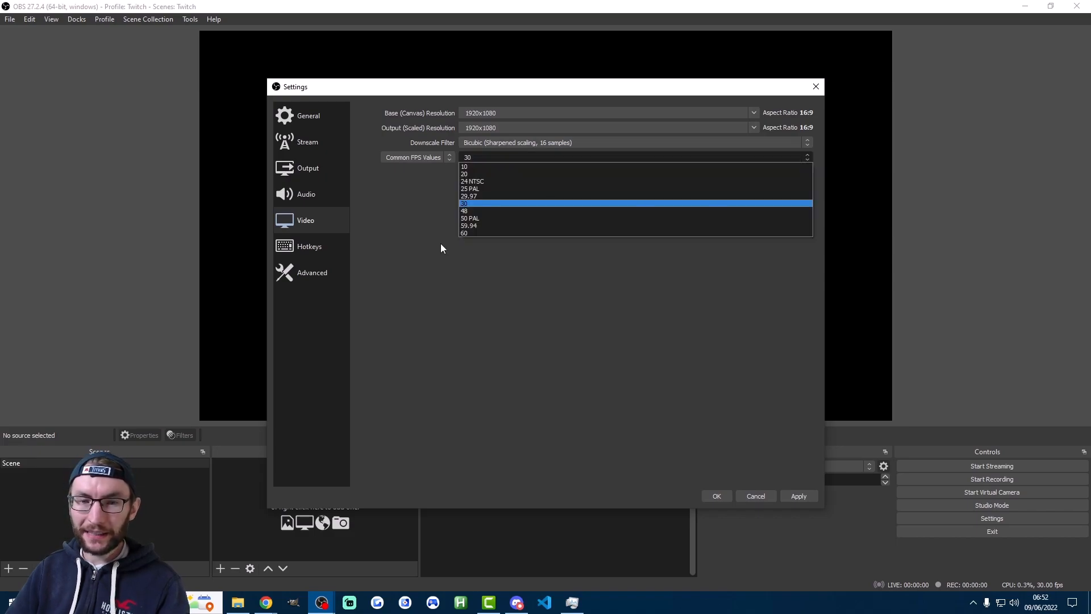
click(469, 233)
click(510, 144)
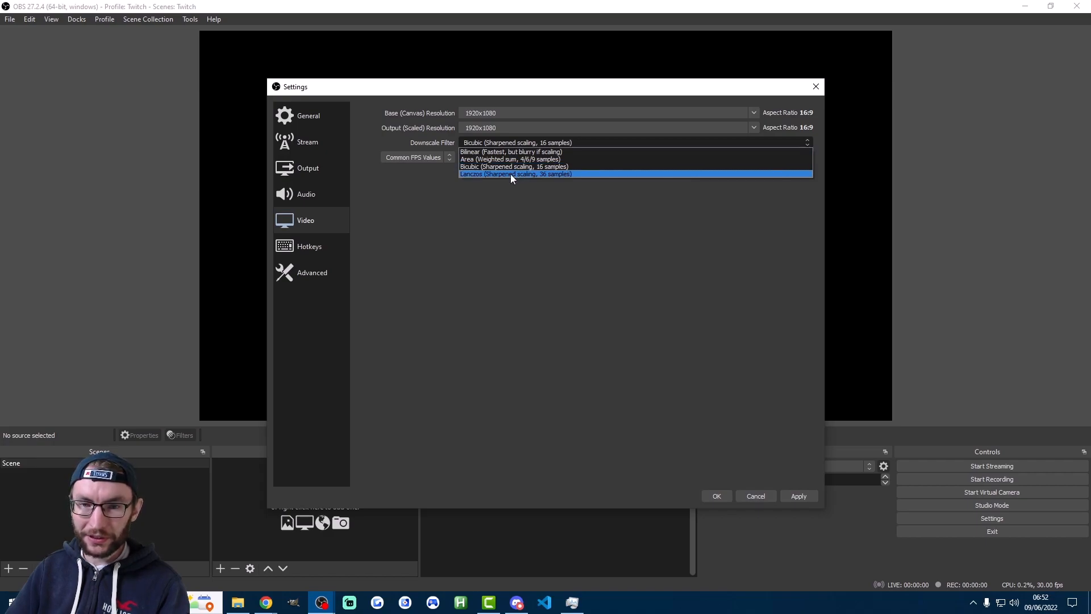
click(509, 173)
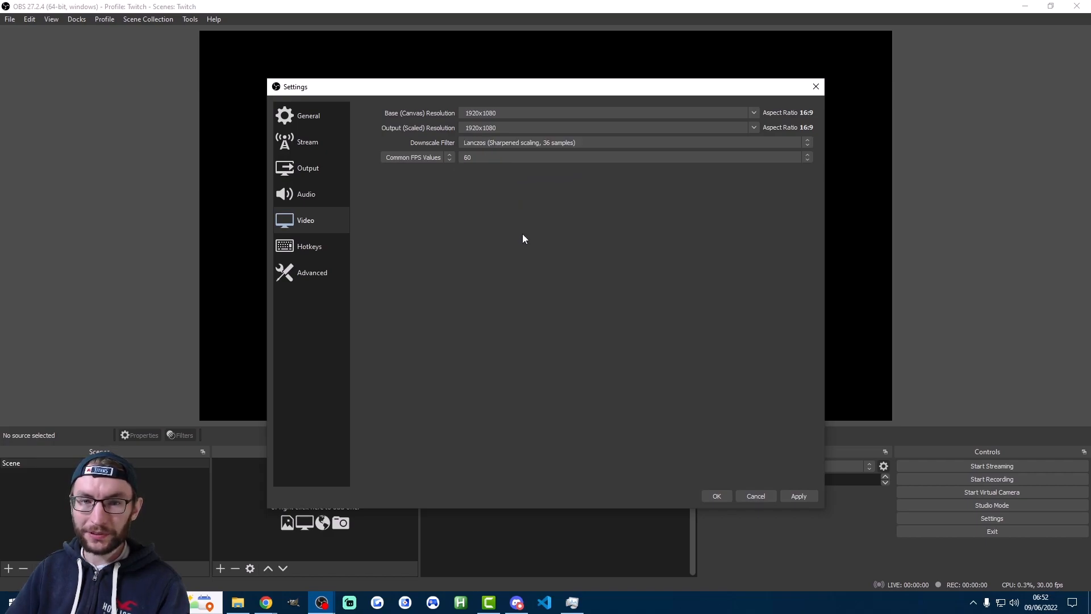
click(512, 144)
click(433, 188)
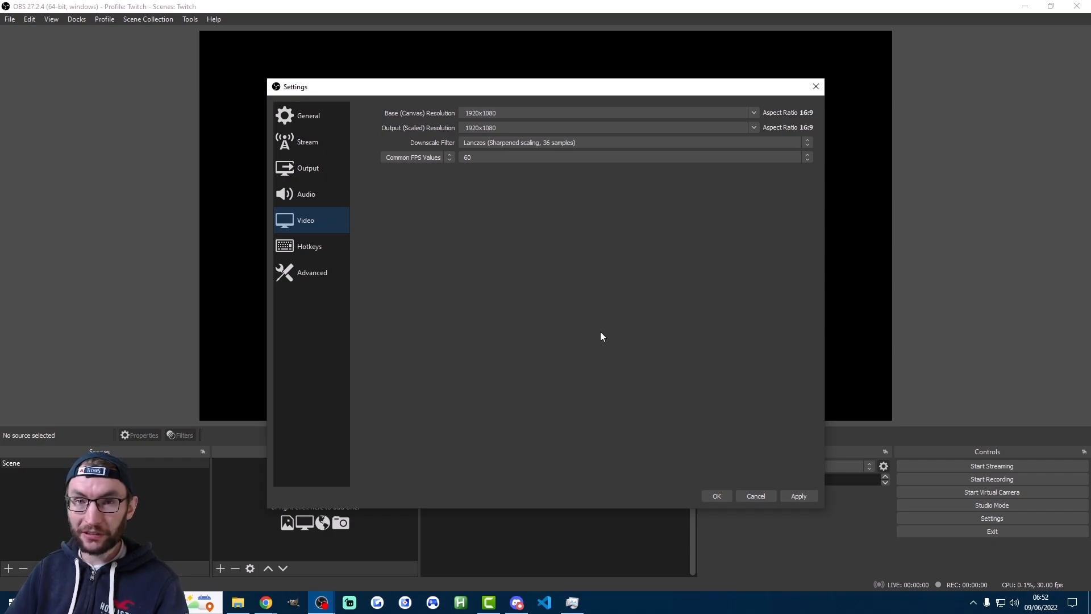
click(717, 496)
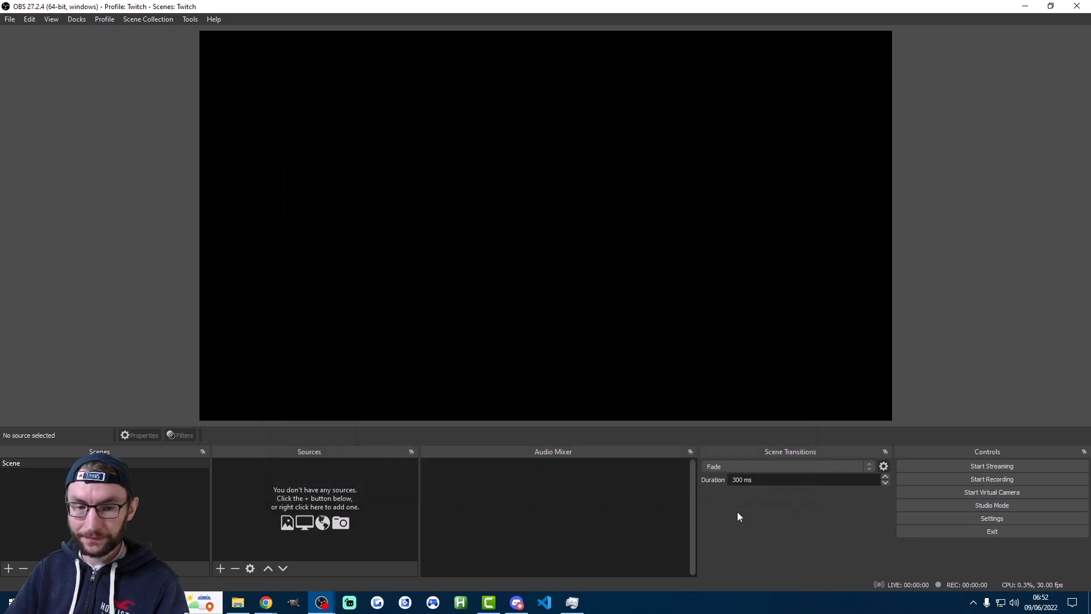
Activate the TikTok - WG_Mojo Vertical profile and review its stream and output settings
click(107, 19)
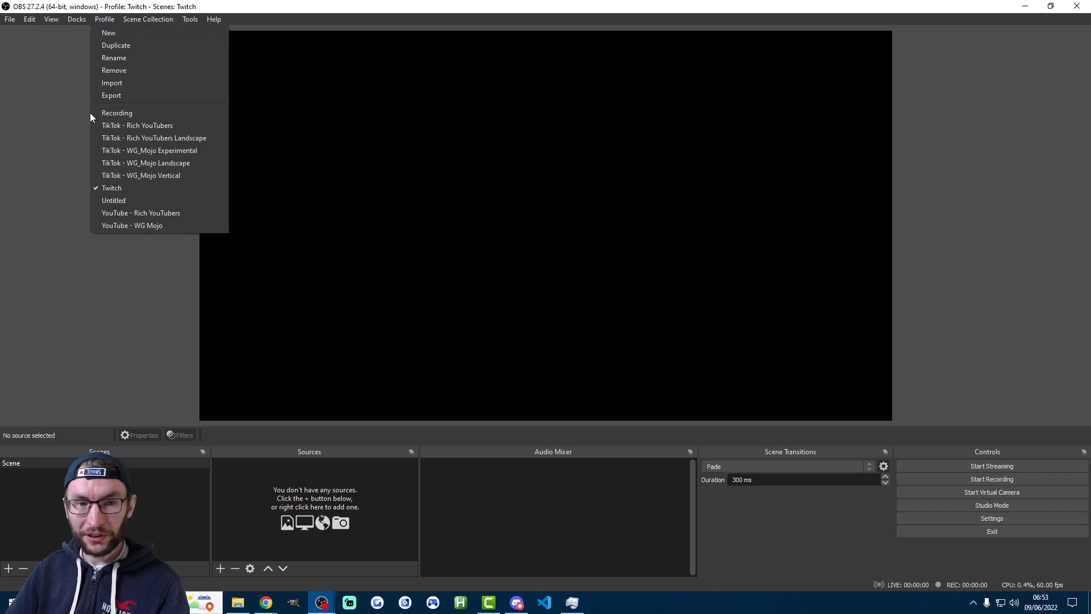
click(162, 178)
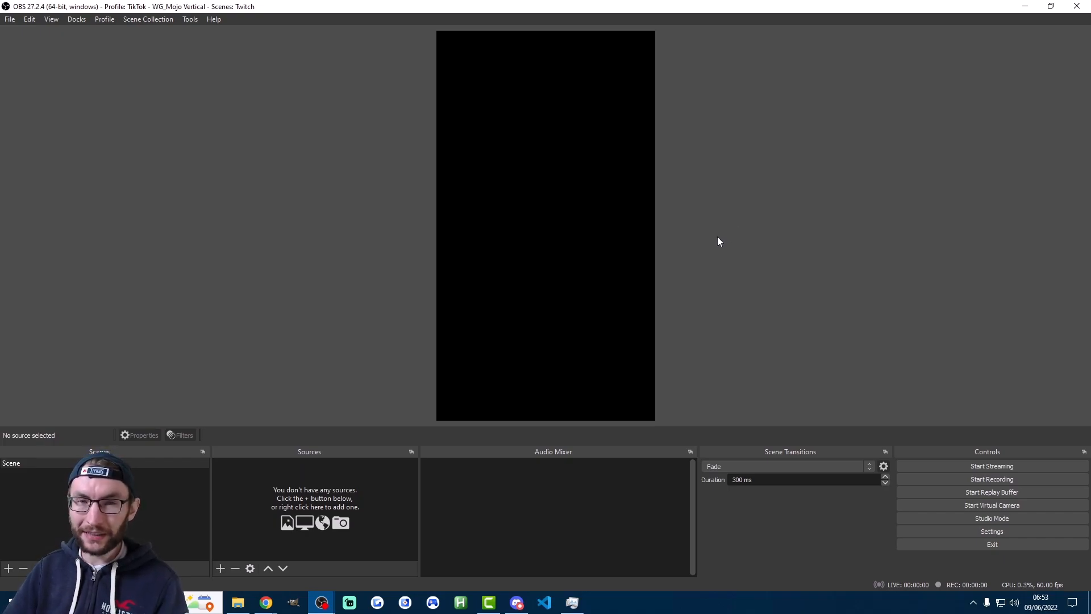
click(949, 531)
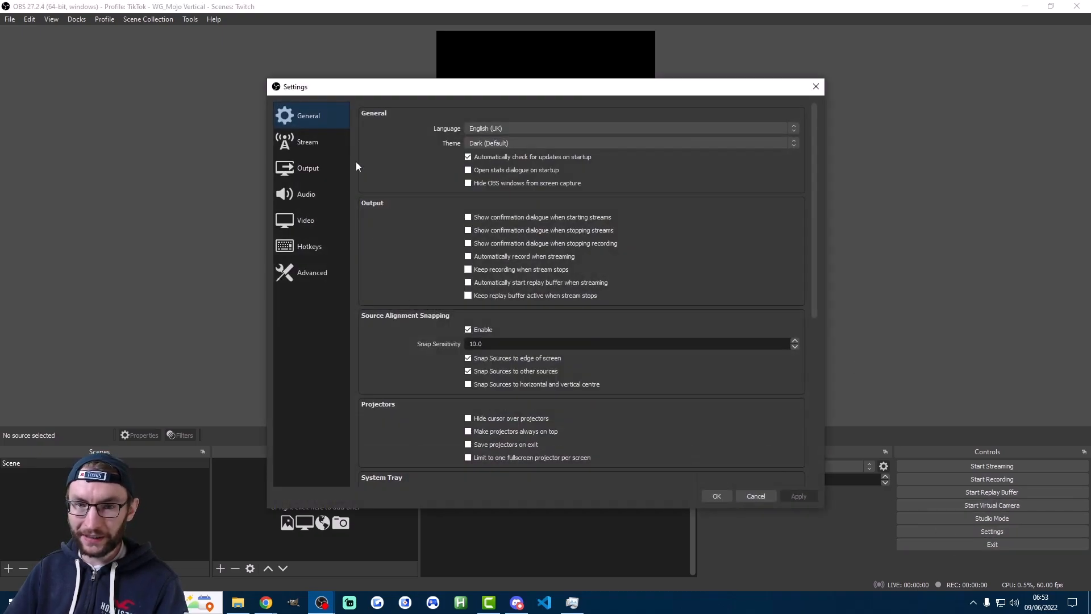
click(330, 148)
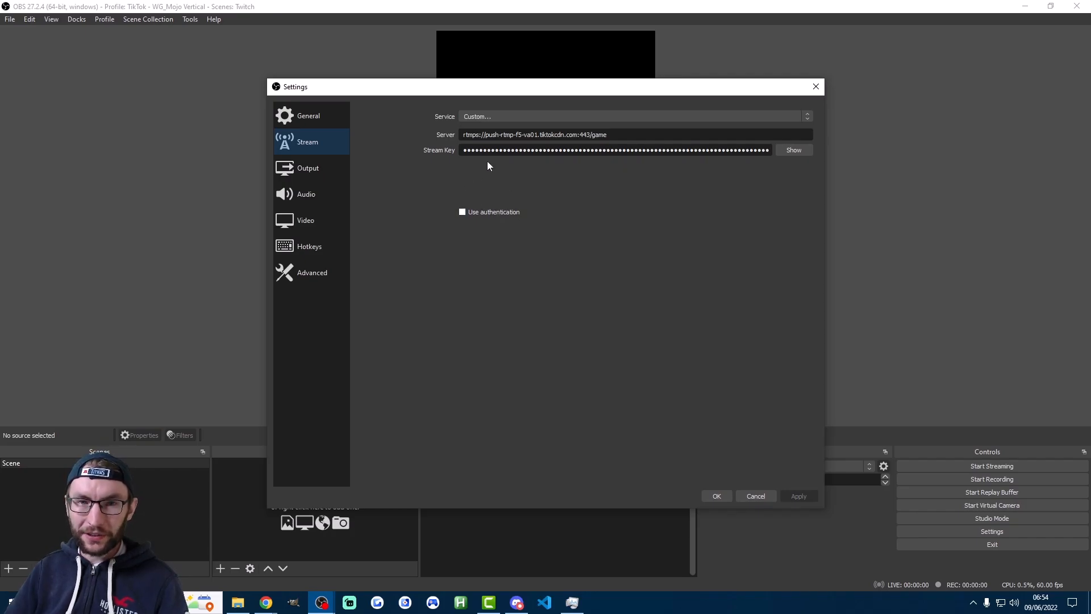
click(318, 171)
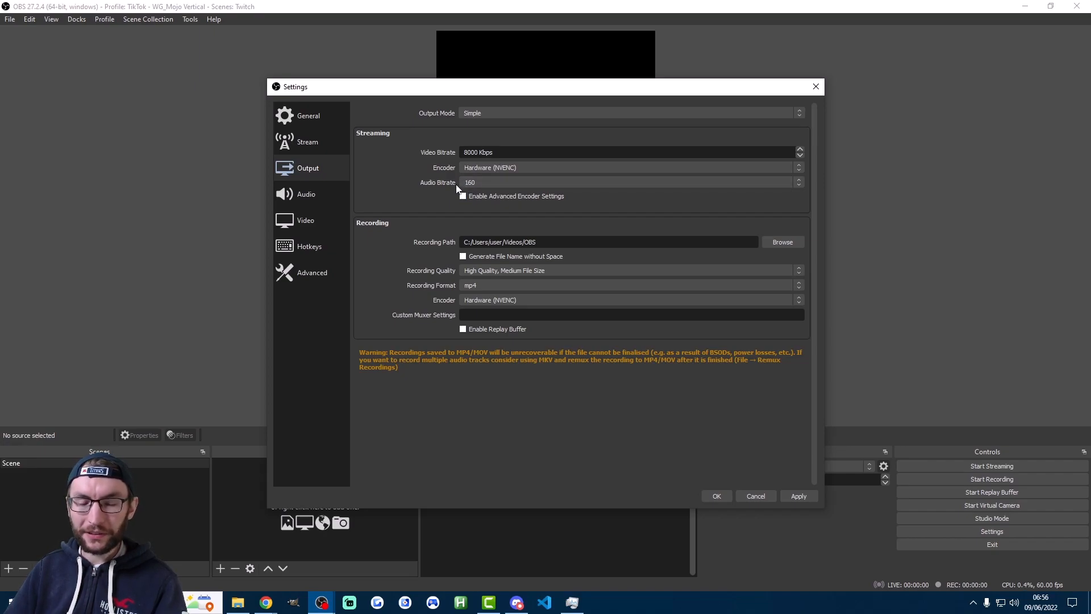
Set the vertical TikTok profile's base and output resolutions to 1080x1920 at 60 FPS and save the settings
click(317, 225)
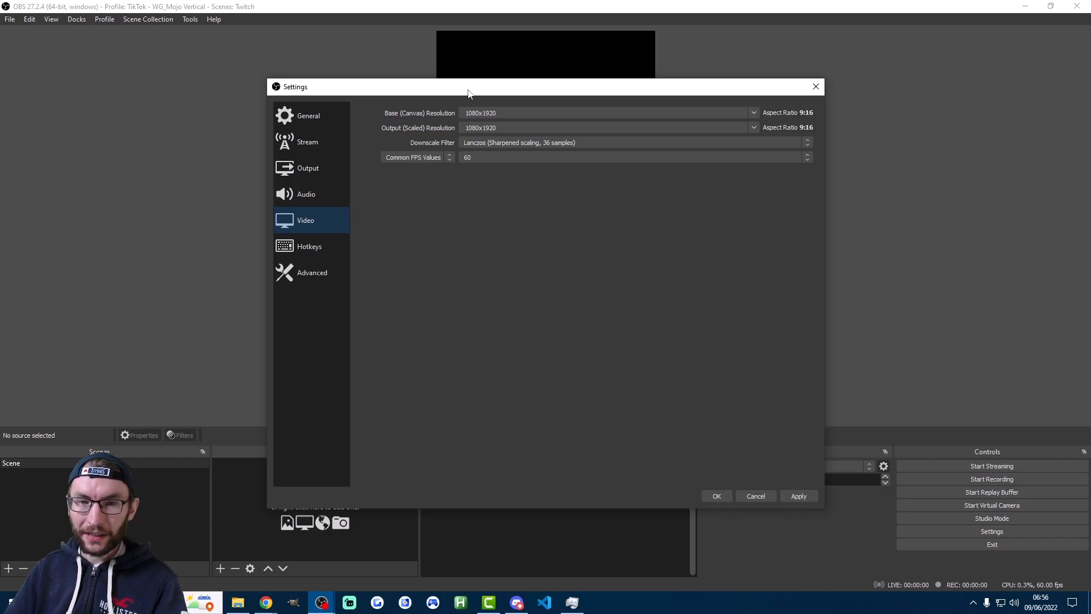
drag(469, 93, 549, 149)
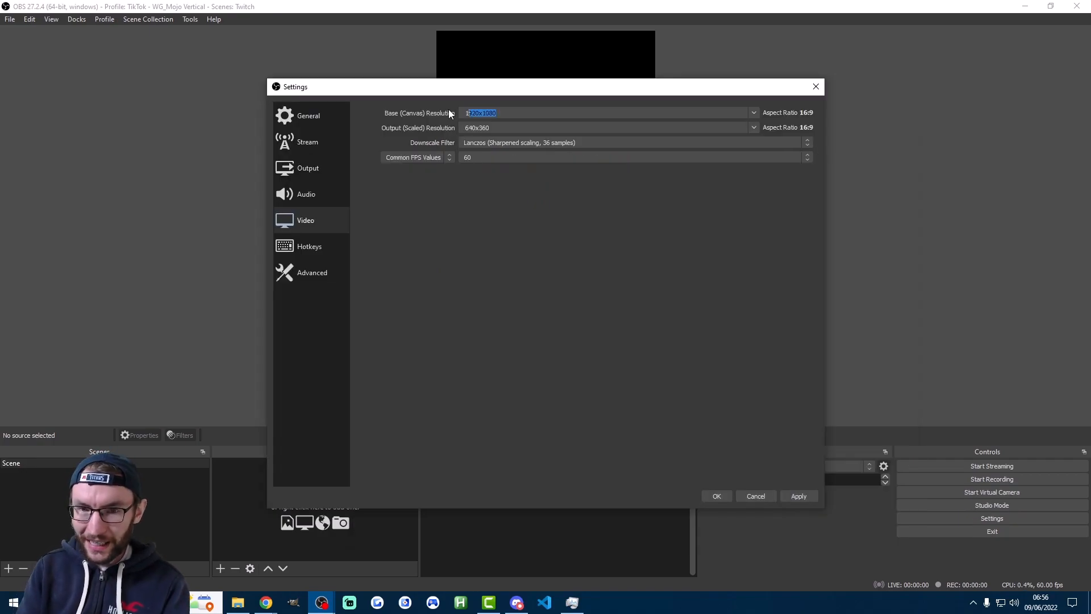
text(10)
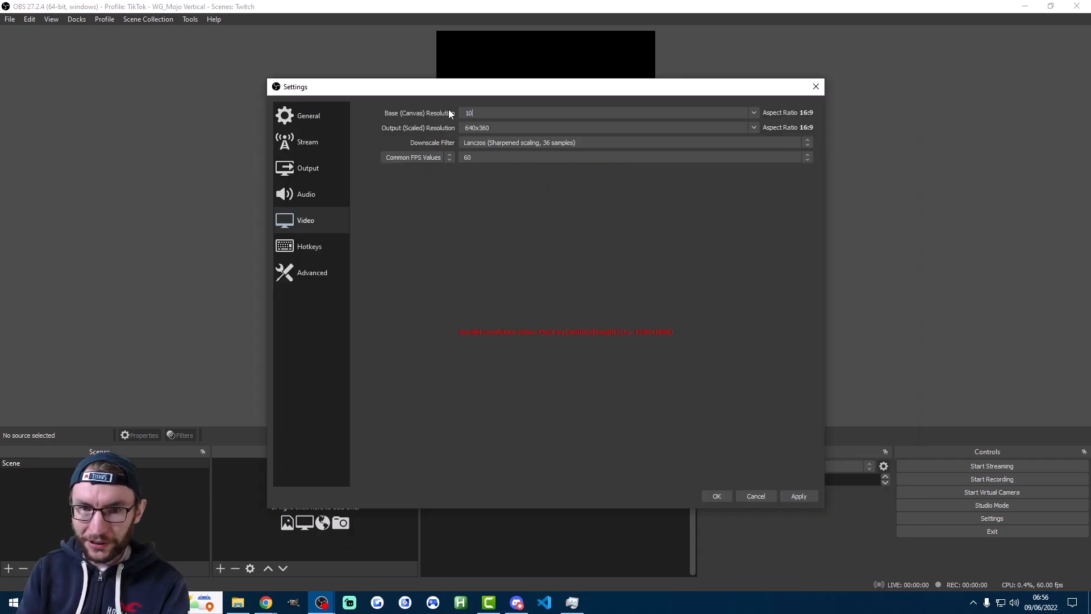
text(80x1920)
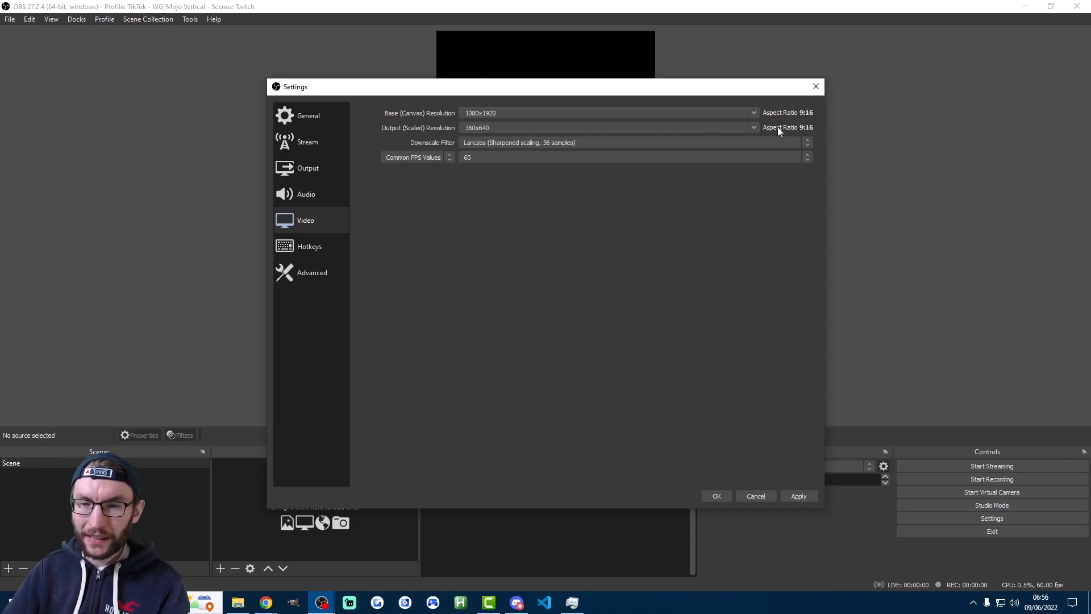
click(754, 128)
click(485, 136)
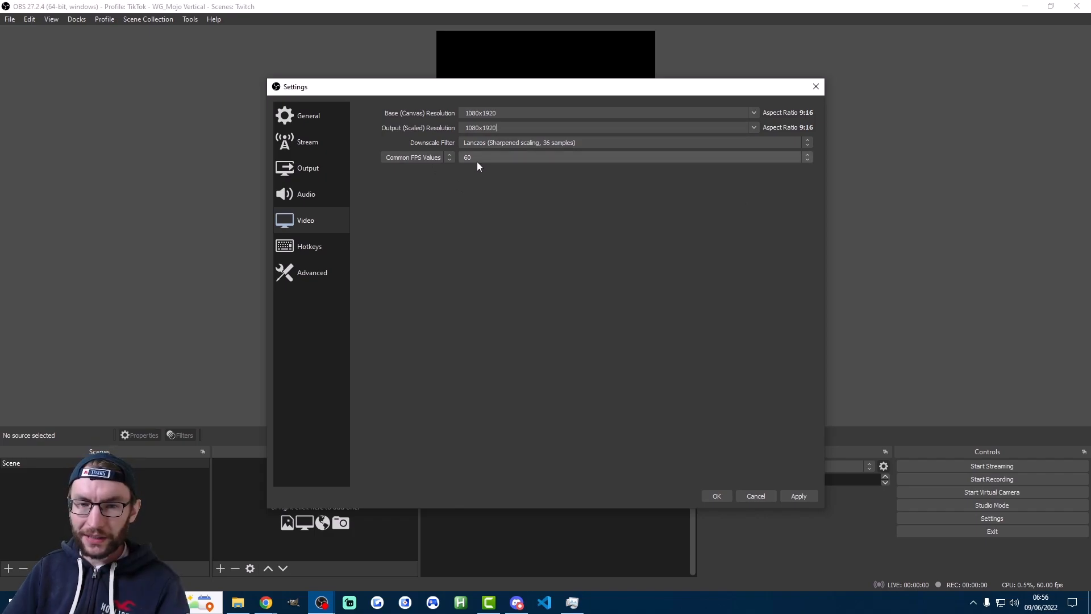
click(476, 156)
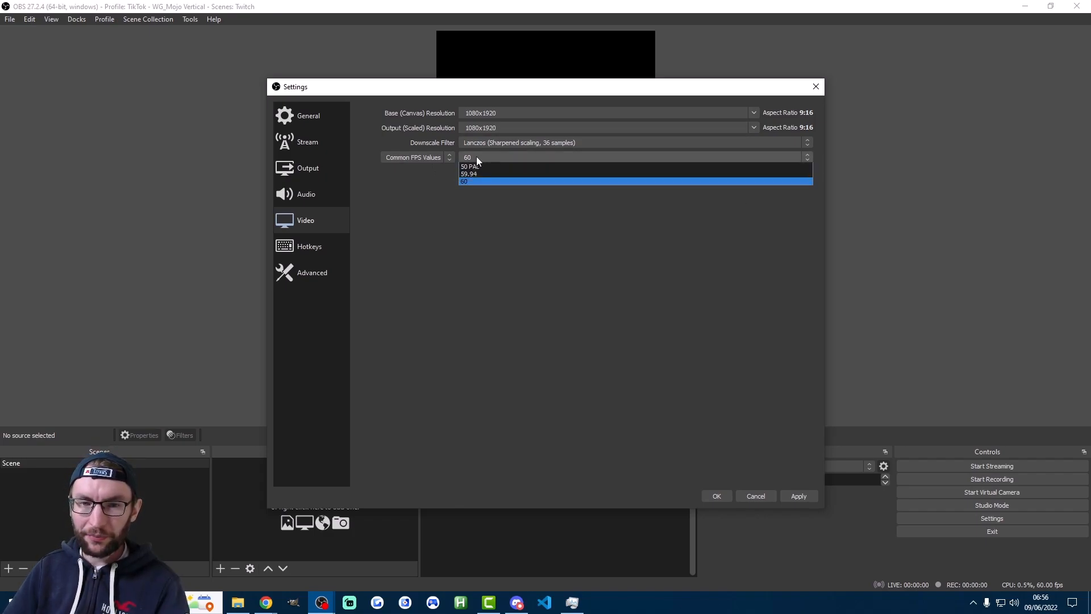
click(472, 227)
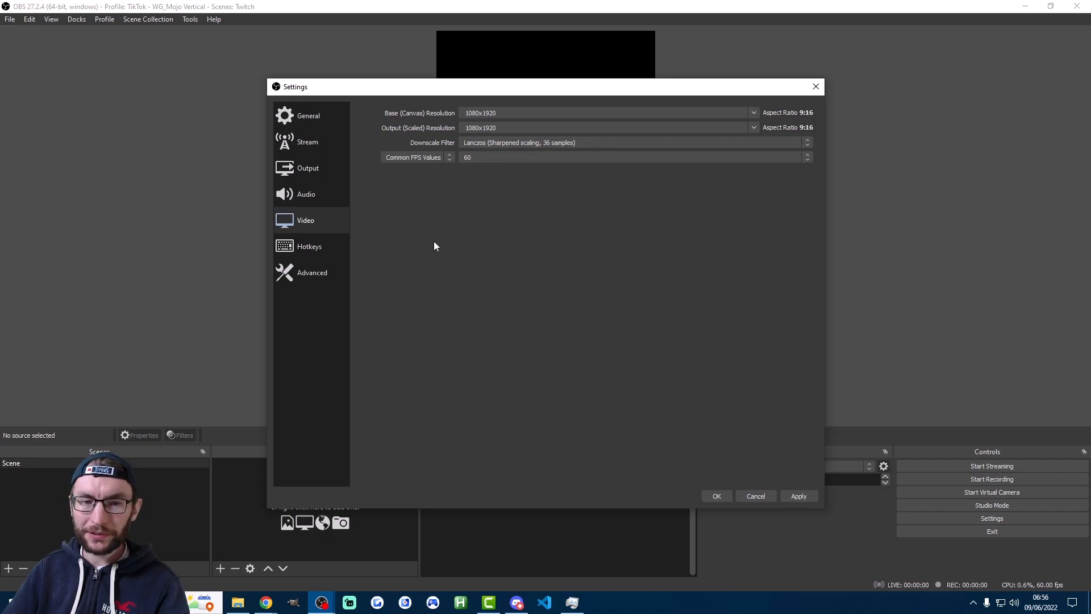
click(799, 497)
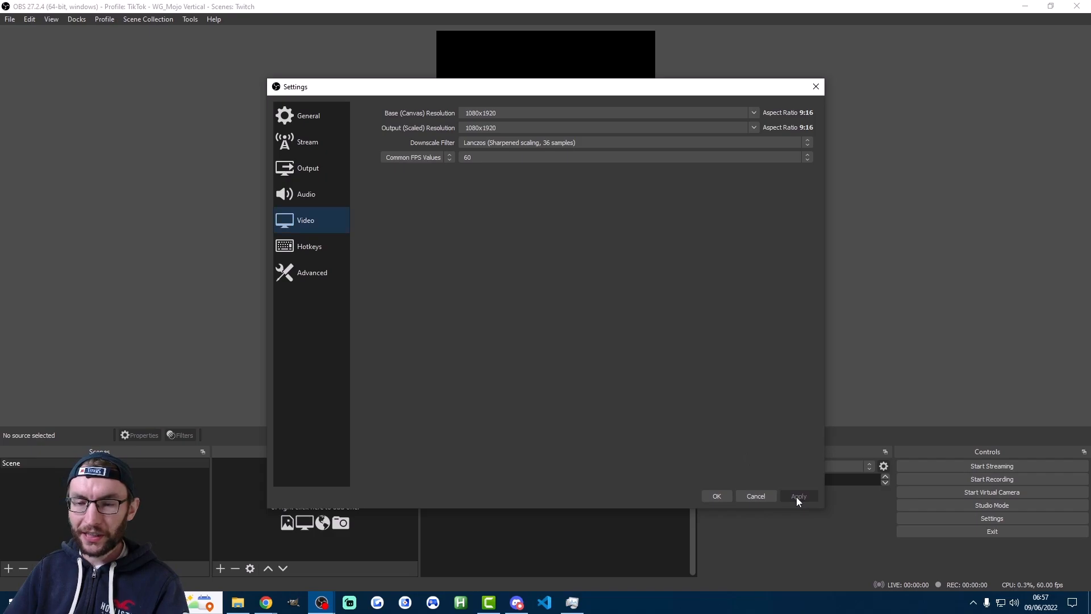
click(716, 497)
Switch to the Twitch profile and back to TikTok - WG_Mojo Vertical to compare their canvases, leaving the settings unedited
click(103, 22)
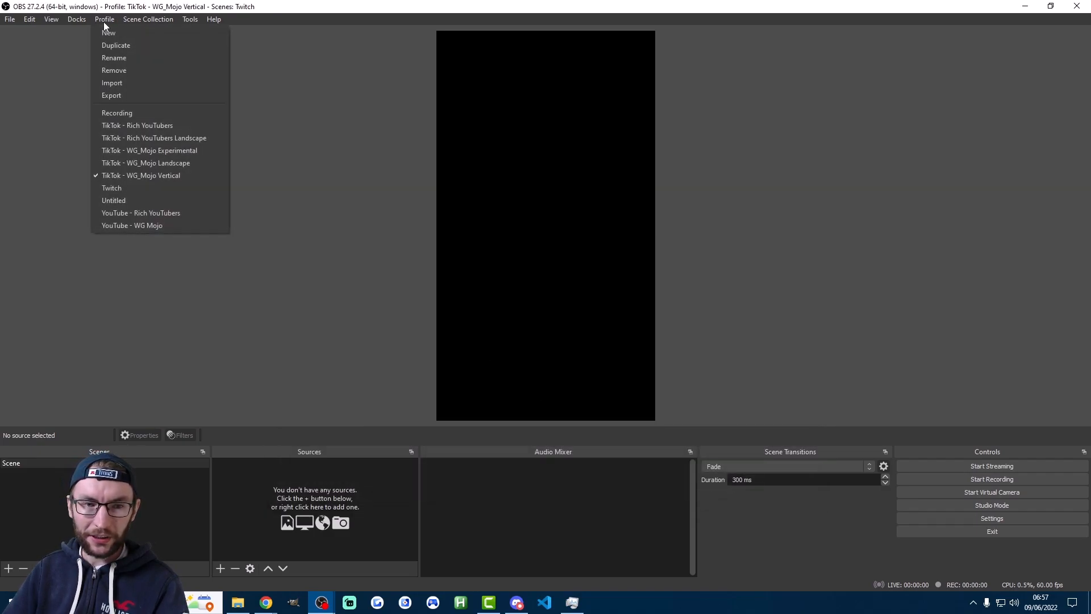
click(129, 188)
click(104, 19)
click(122, 177)
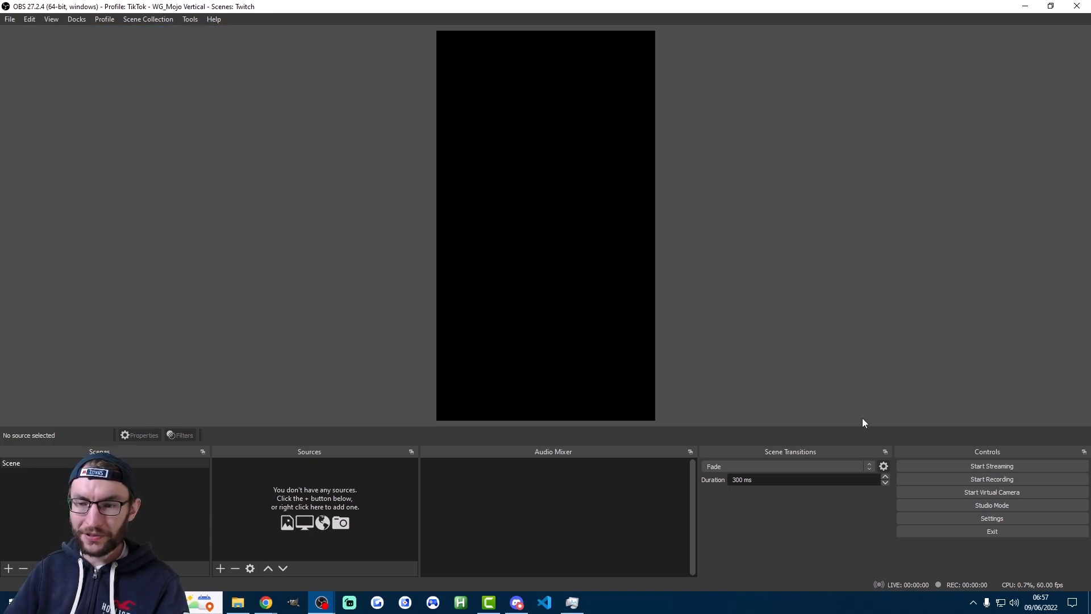
click(981, 518)
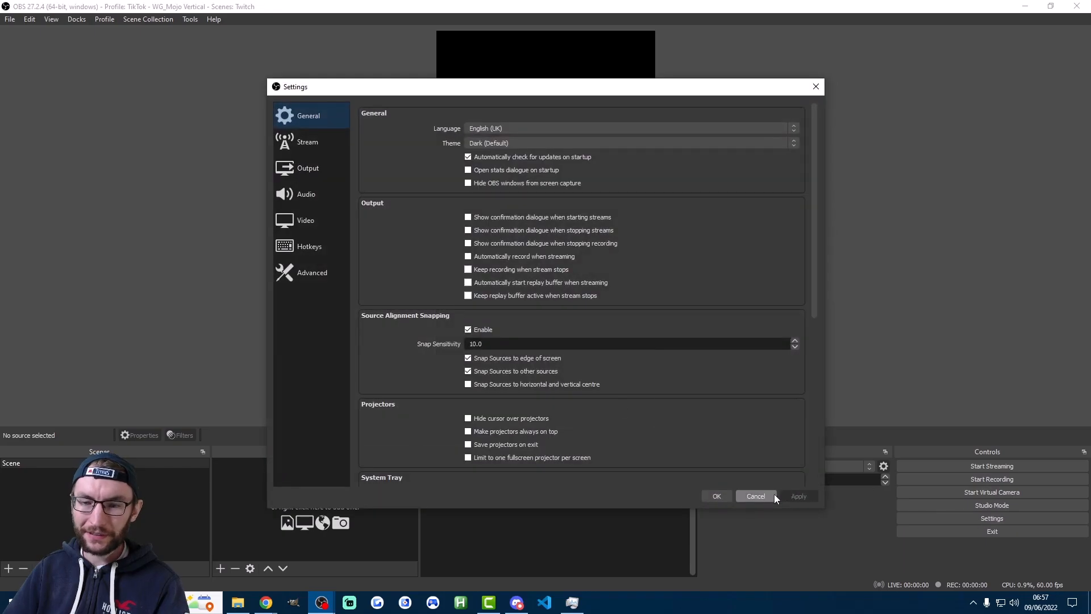
click(772, 494)
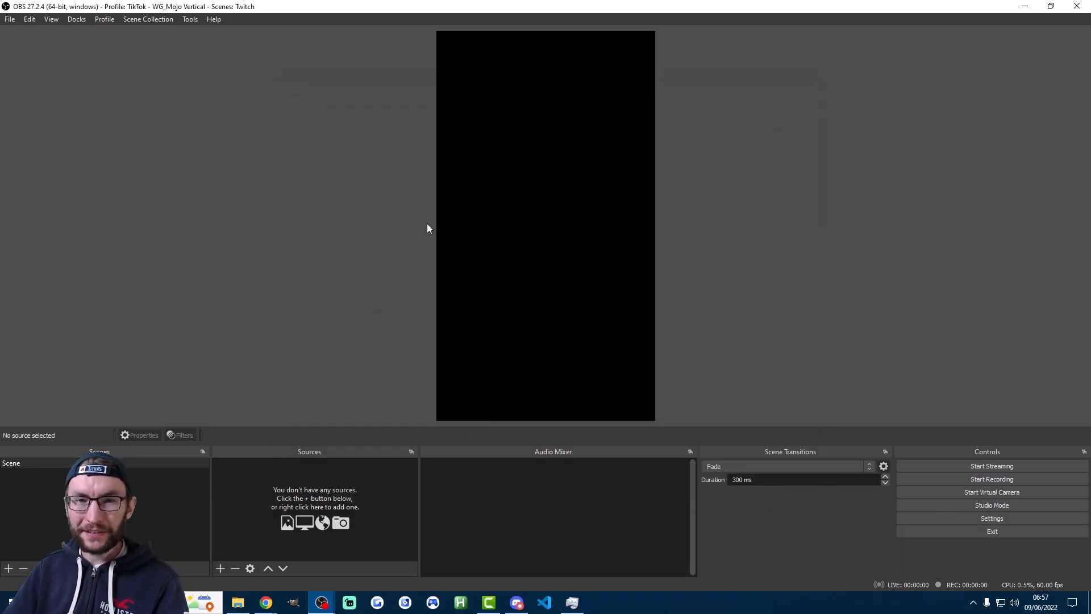
Activate the Twitch profile together with the Twitch scene collection
click(103, 20)
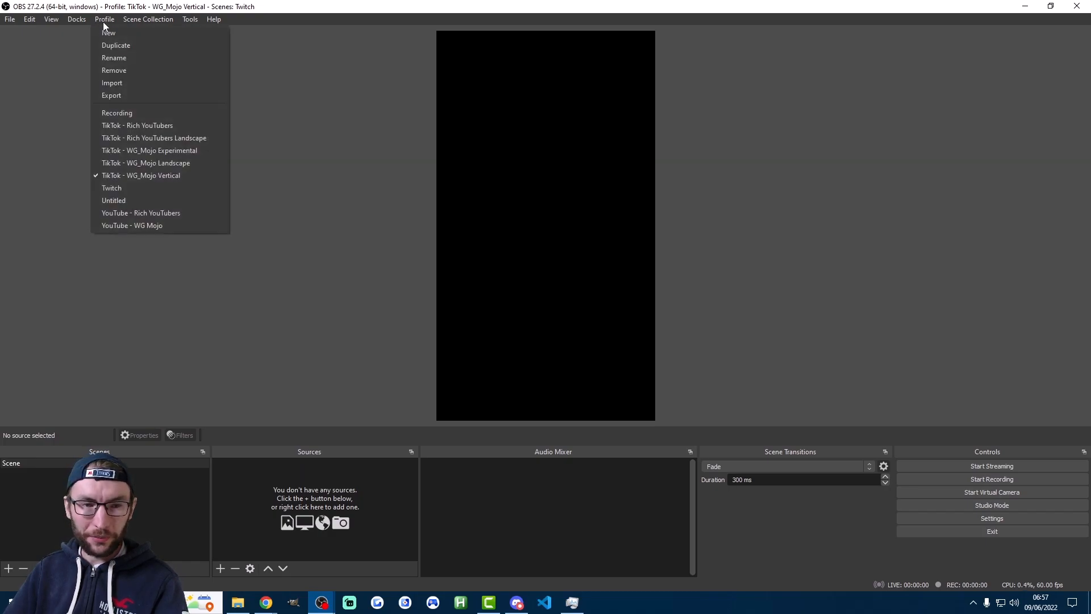
click(128, 186)
click(144, 22)
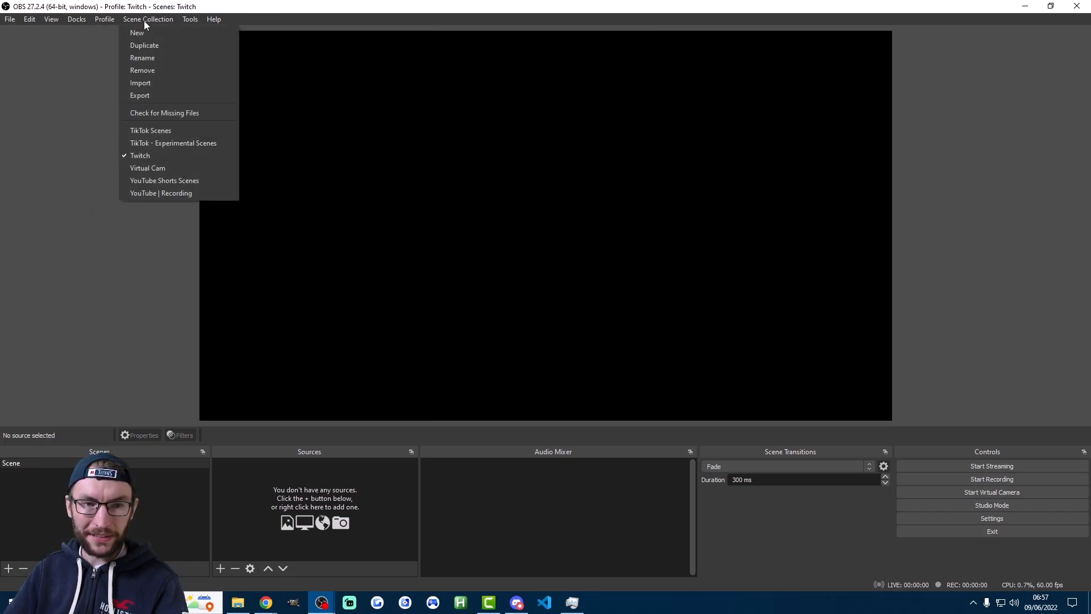
click(138, 151)
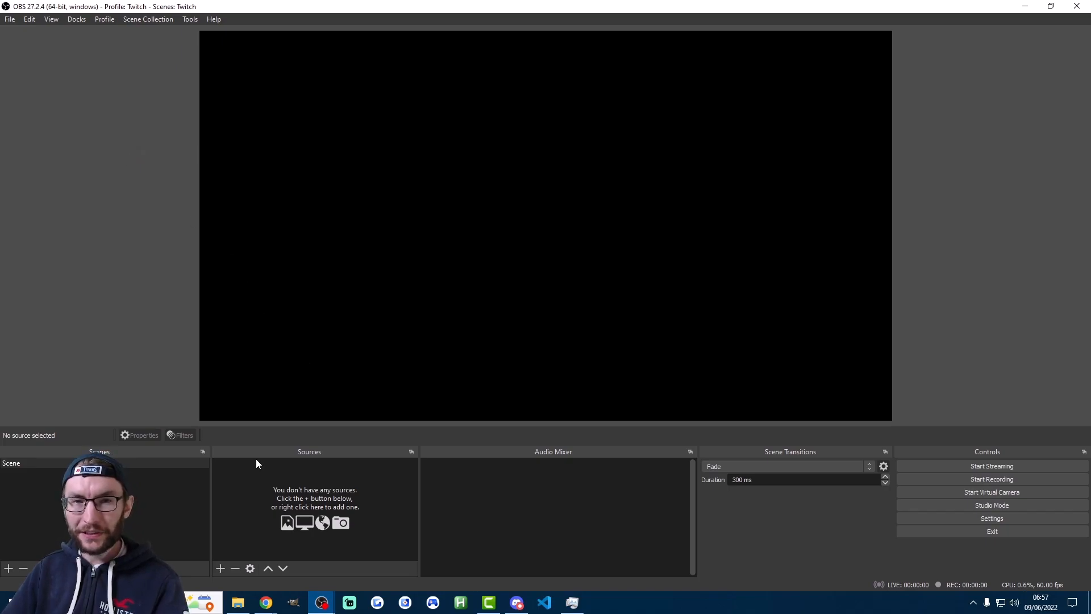
Add a Display Capture source named Monitor that captures Display 3: 1920x1080 @ 1920,0
click(220, 569)
click(245, 427)
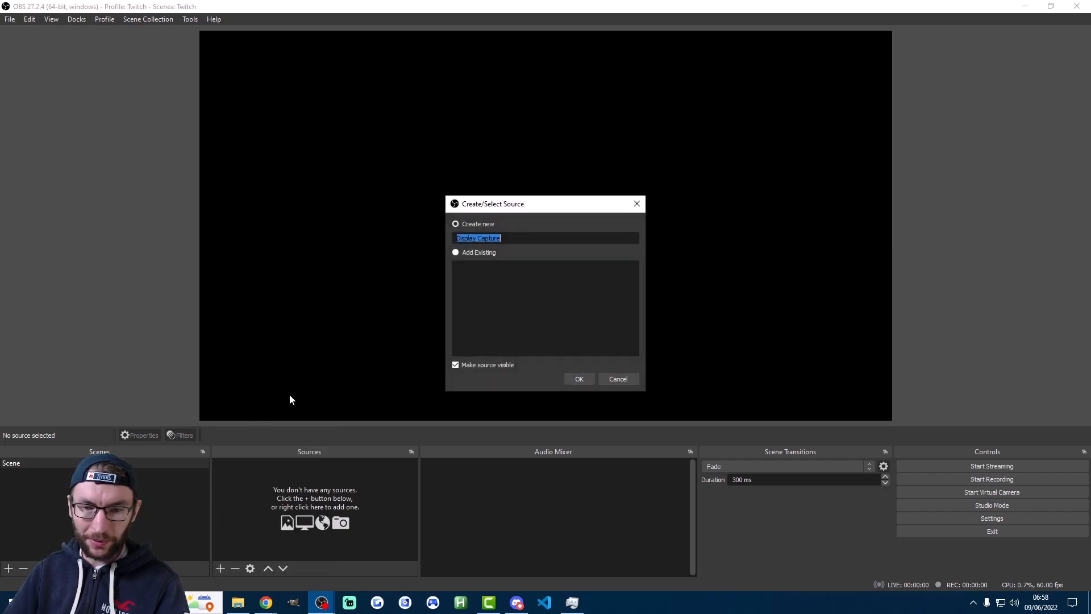
text(Monitor)
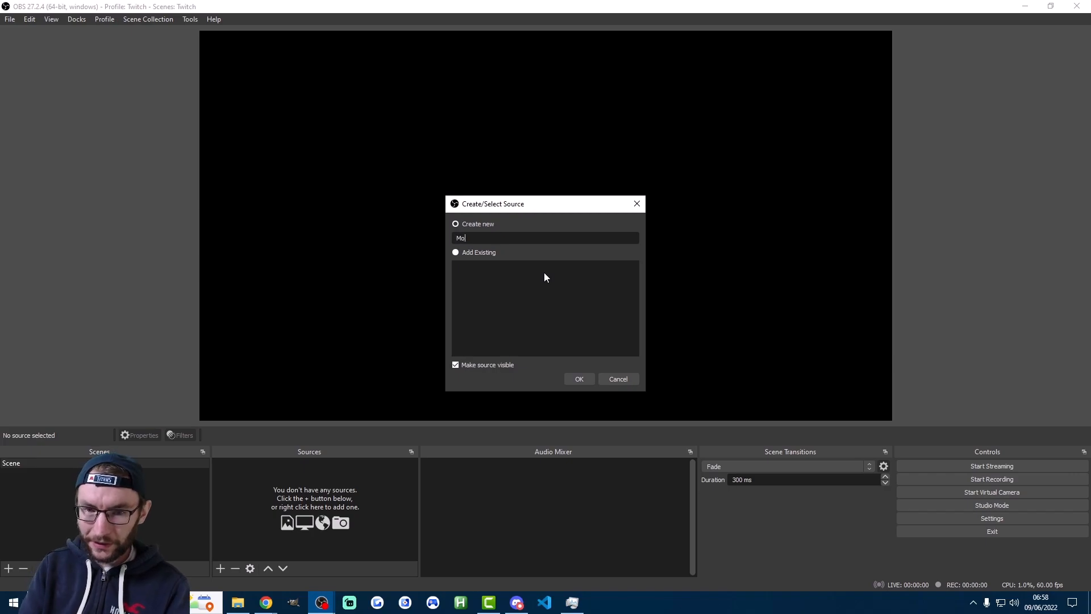
click(587, 379)
click(480, 453)
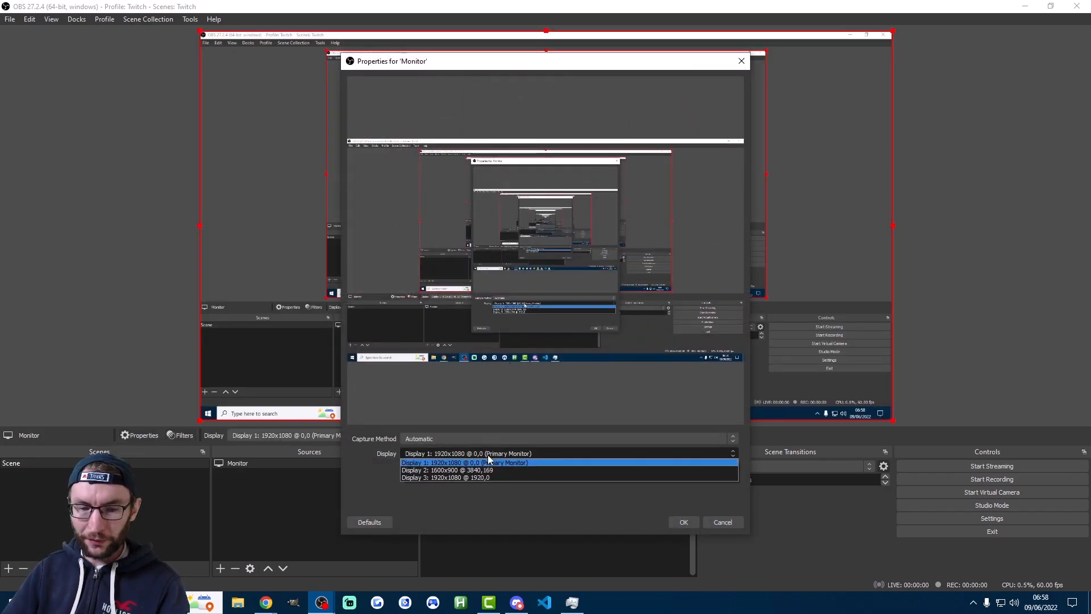
click(457, 477)
click(684, 522)
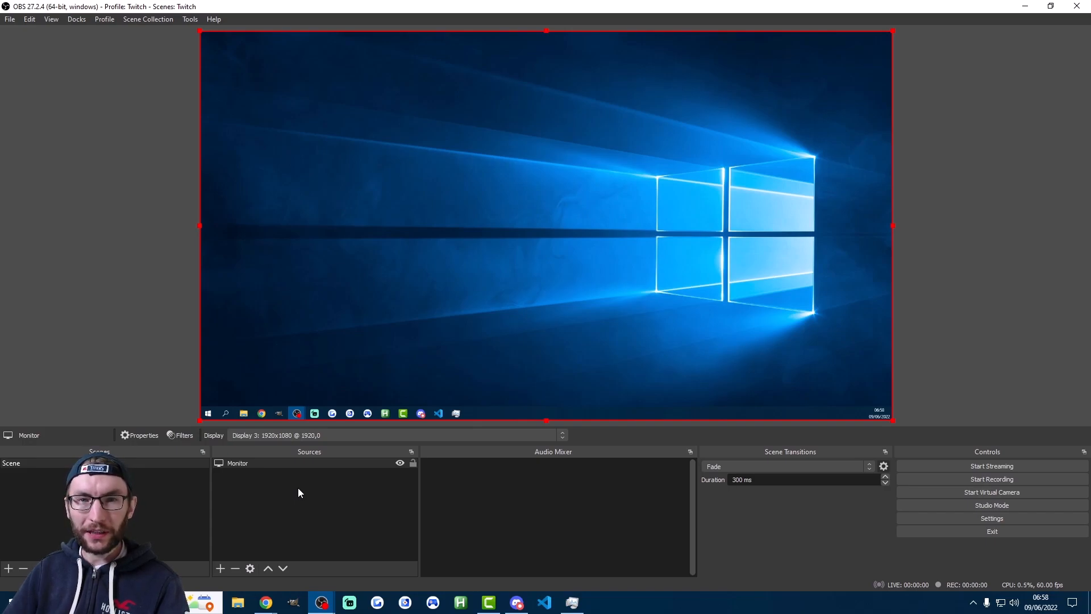
Add a Video Capture Device source named Webcam, keeping USB Live camera as its device
click(220, 568)
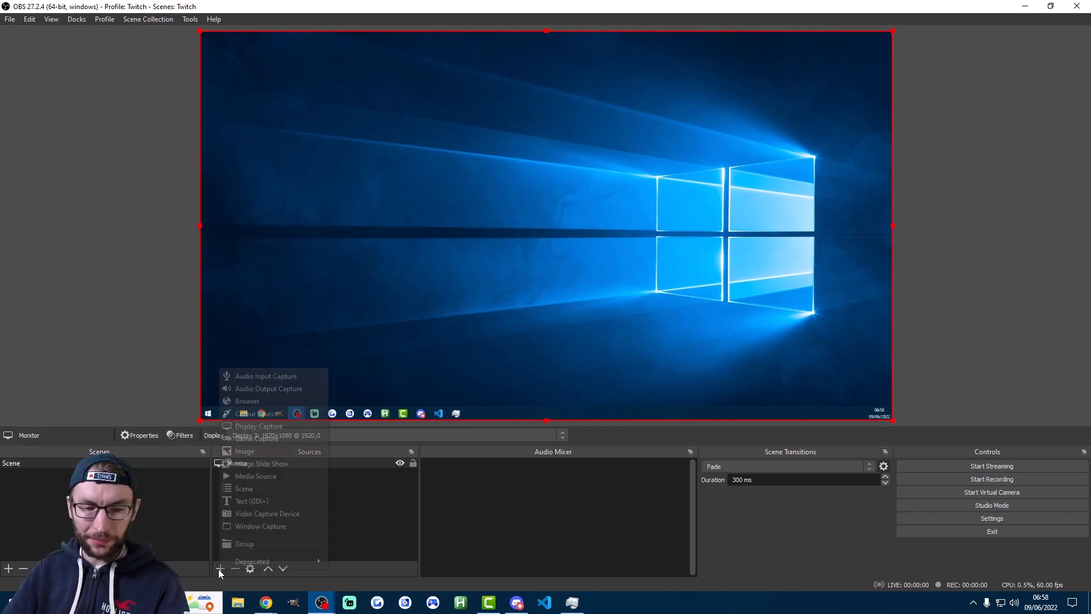
click(257, 514)
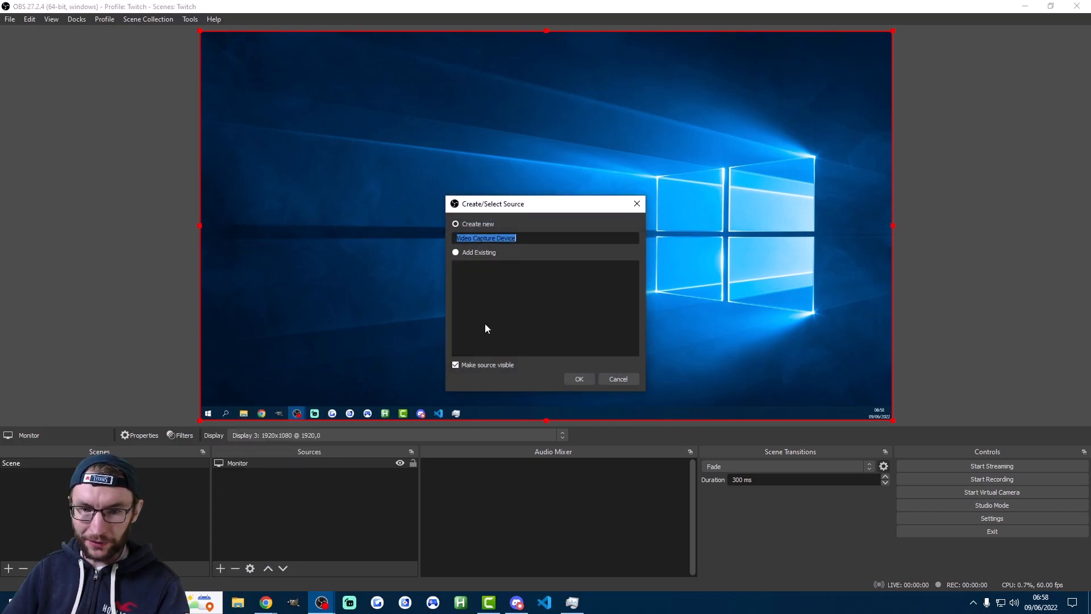
text(Webcam)
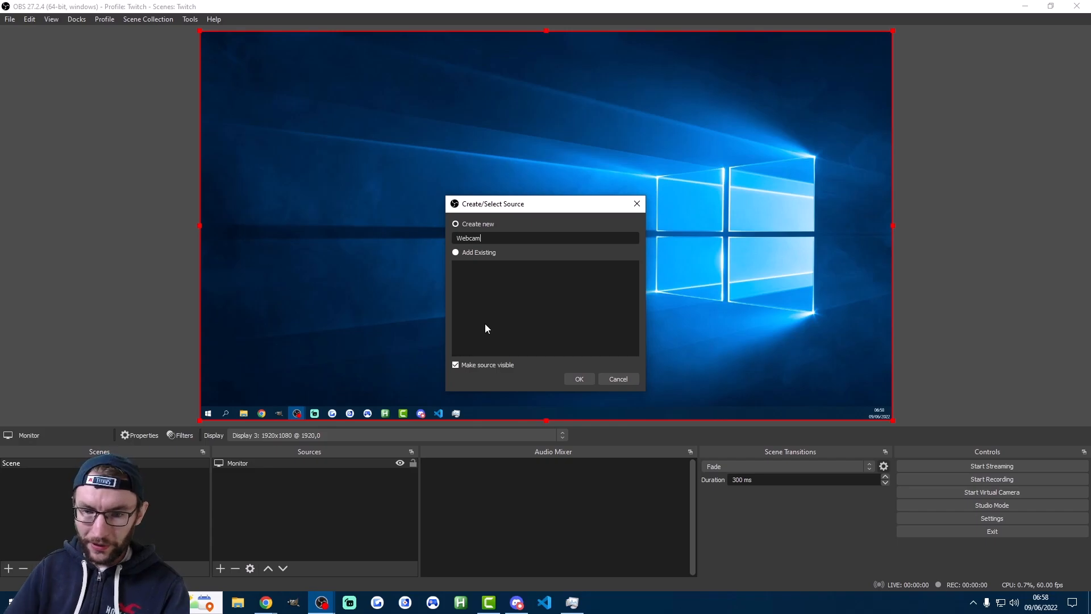
click(578, 378)
click(468, 438)
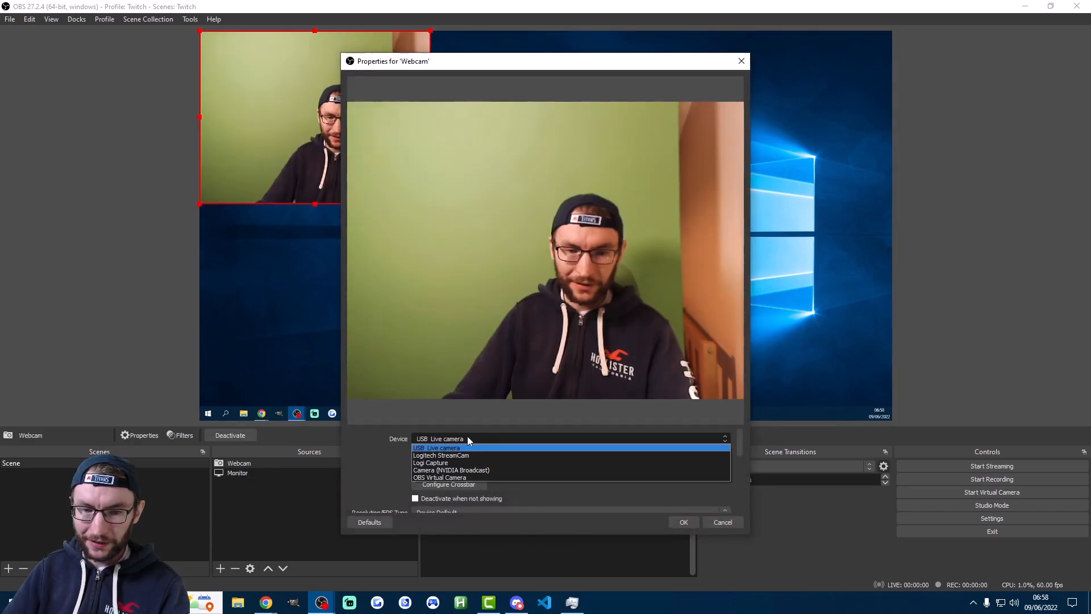
click(386, 452)
scroll(386, 451, down, 2)
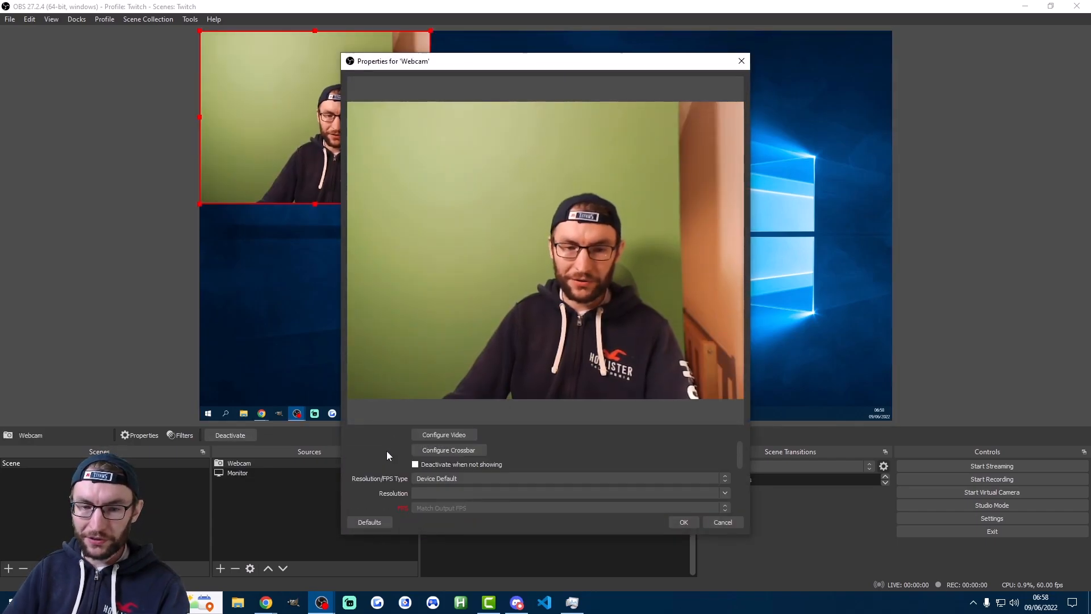
scroll(416, 450, down, 2)
click(683, 522)
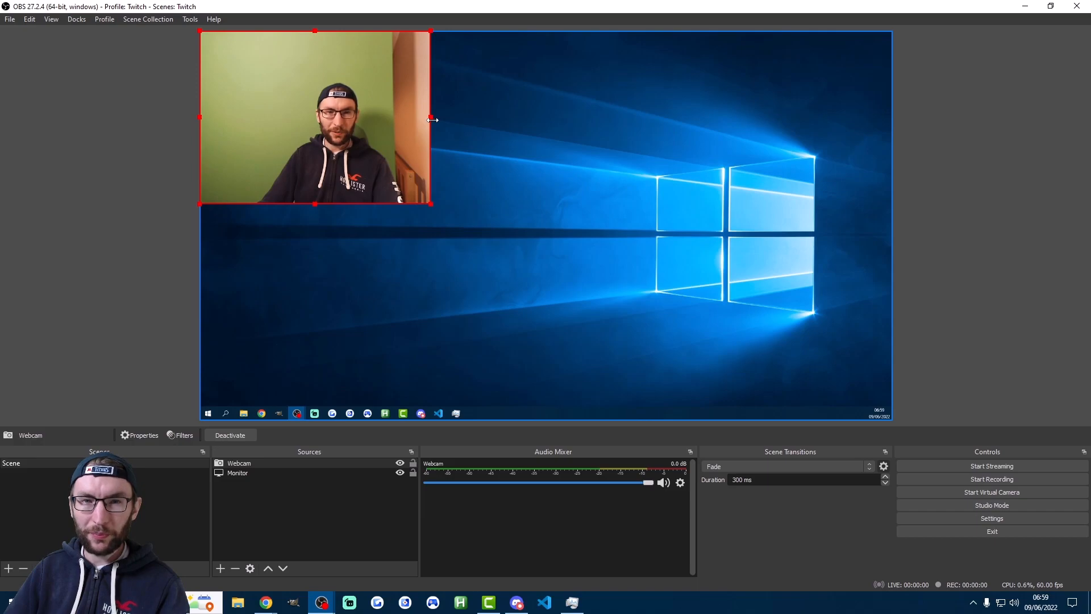
Crop the webcam's sides and top, and place it at a smaller size near the canvas's left edge
drag(433, 117, 397, 118)
drag(199, 118, 270, 118)
drag(333, 31, 332, 67)
drag(330, 110, 267, 177)
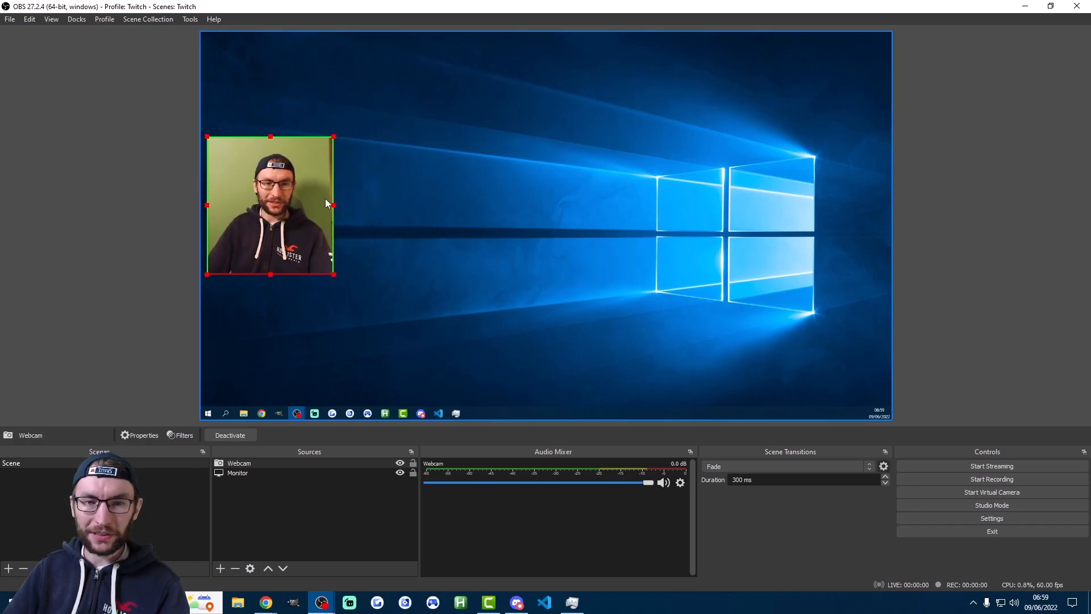
drag(334, 203, 315, 195)
click(342, 193)
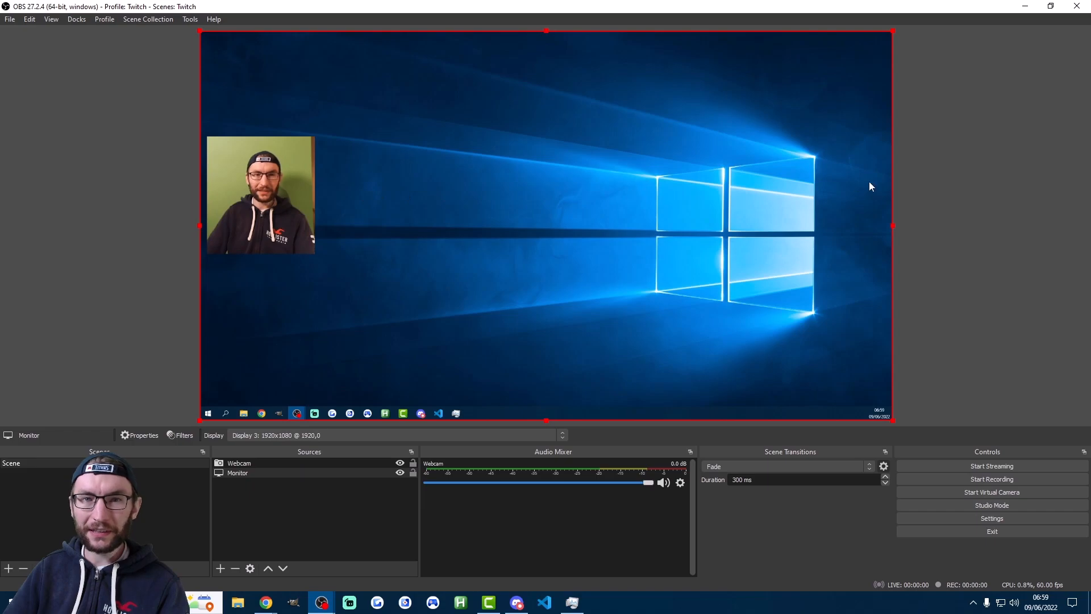
click(942, 170)
Add an Audio Input Capture source named Mic using the device Microphone (HyperX Quadcast)
click(220, 569)
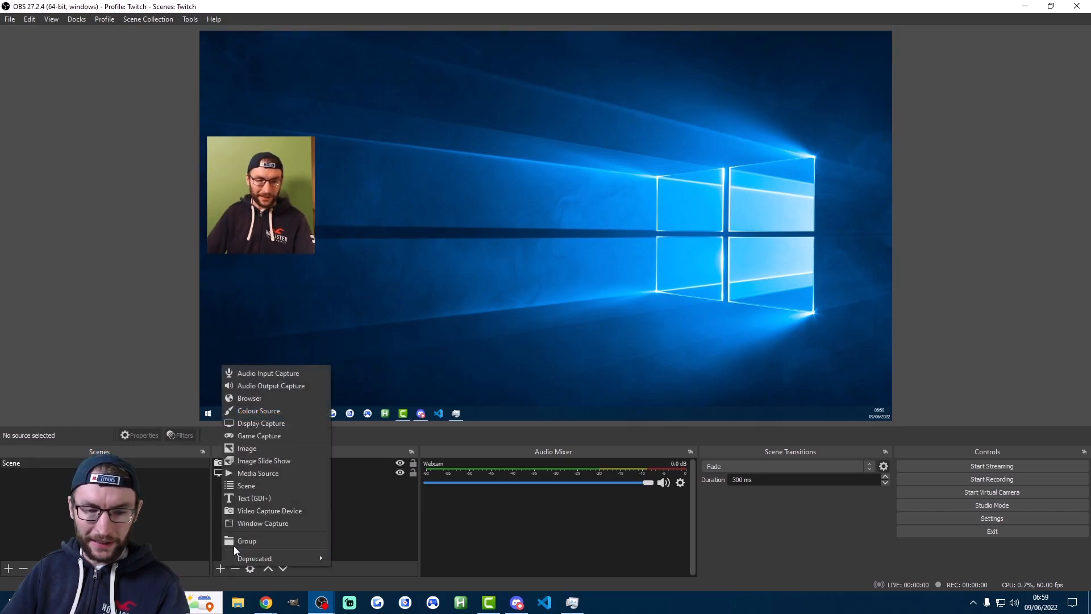
click(273, 374)
text(Mi)
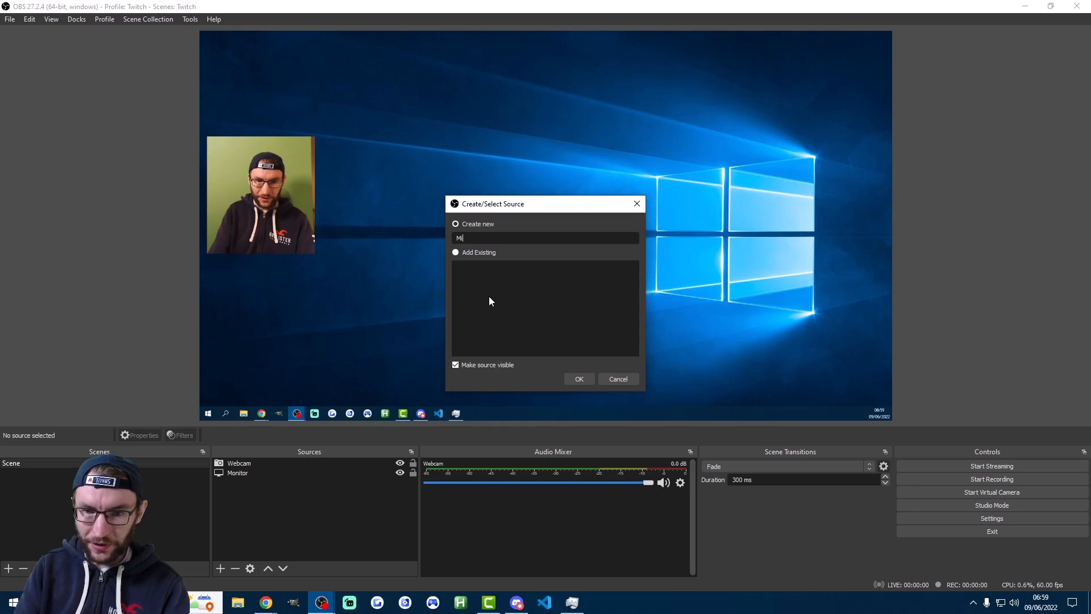
text(c)
click(579, 378)
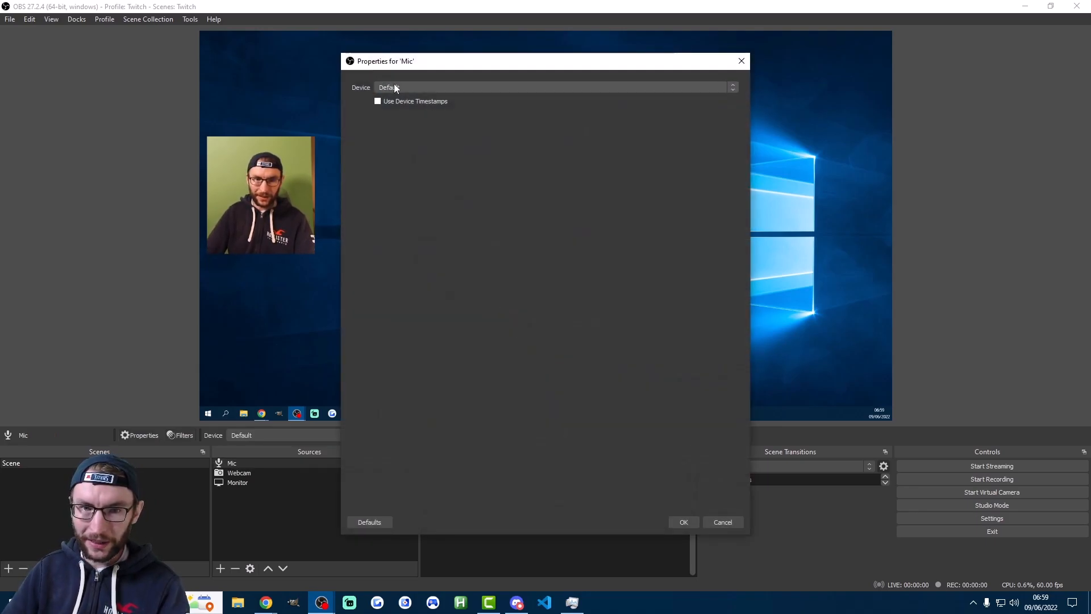
click(395, 88)
click(404, 110)
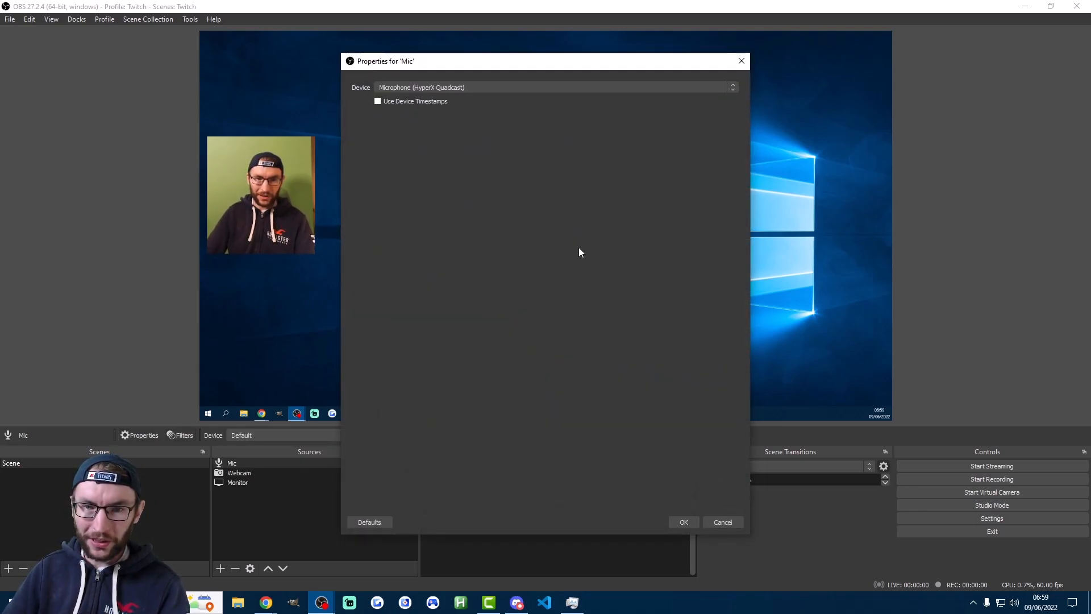
click(685, 522)
Add an Audio Output Capture source named Audio Output using Speakers (JBL Quantum 600 Game)
click(219, 568)
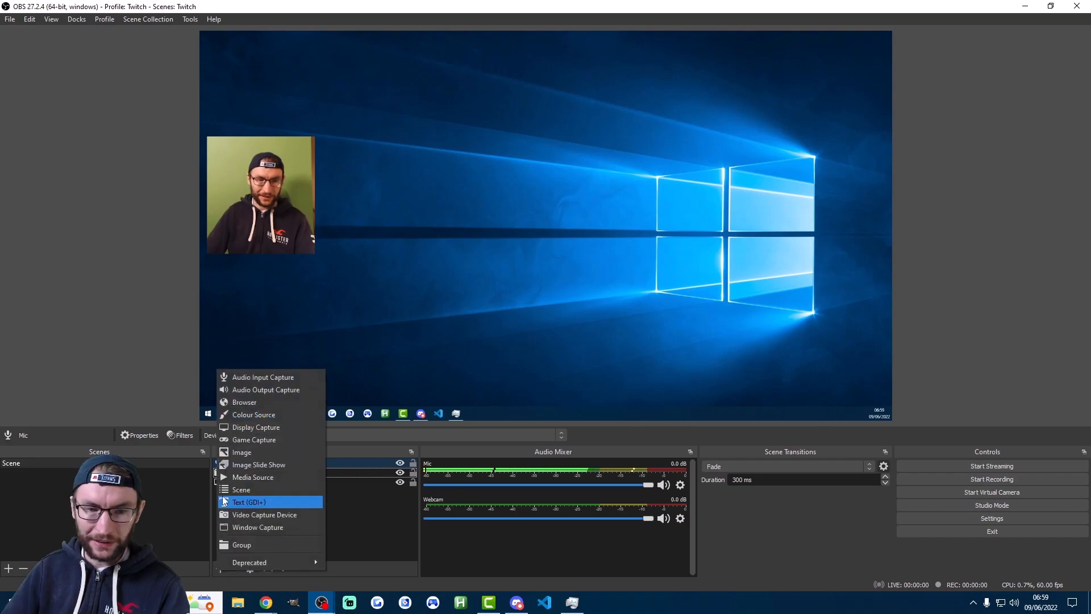
click(250, 388)
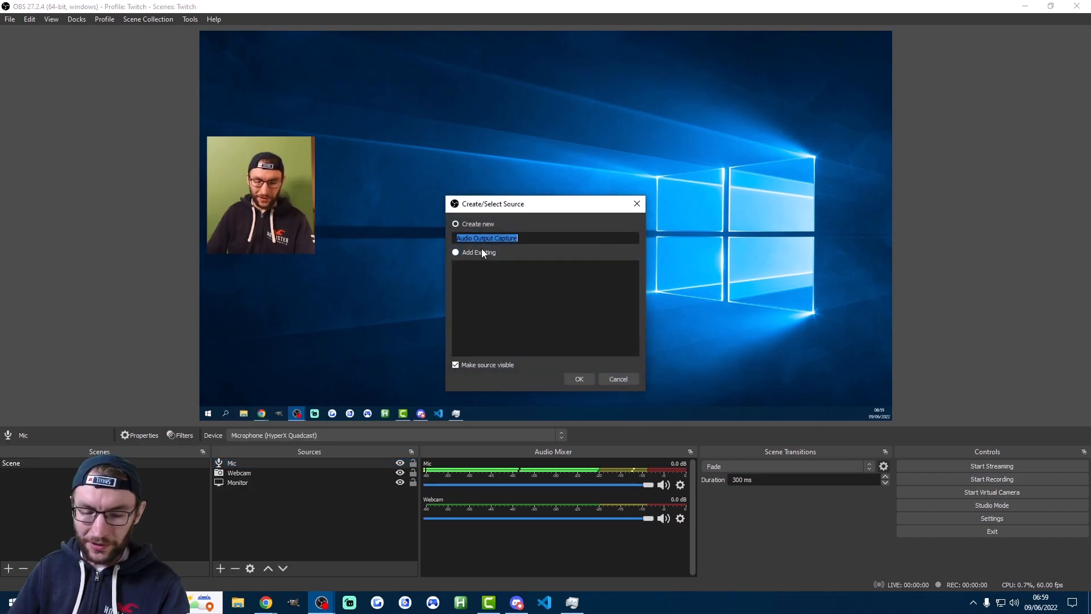
text(Audio Out)
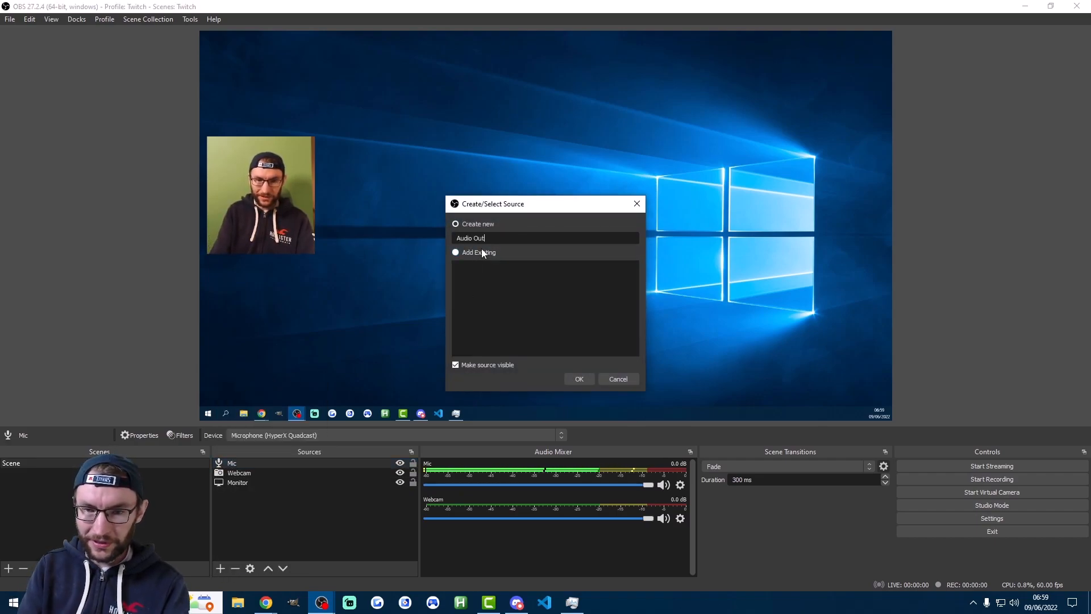
text(put)
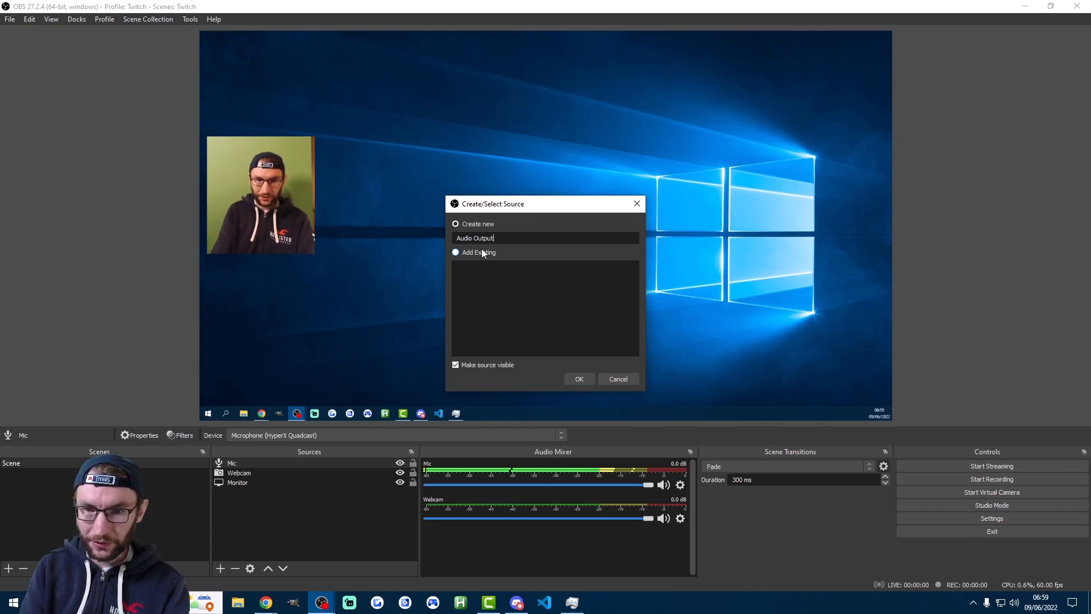
click(584, 376)
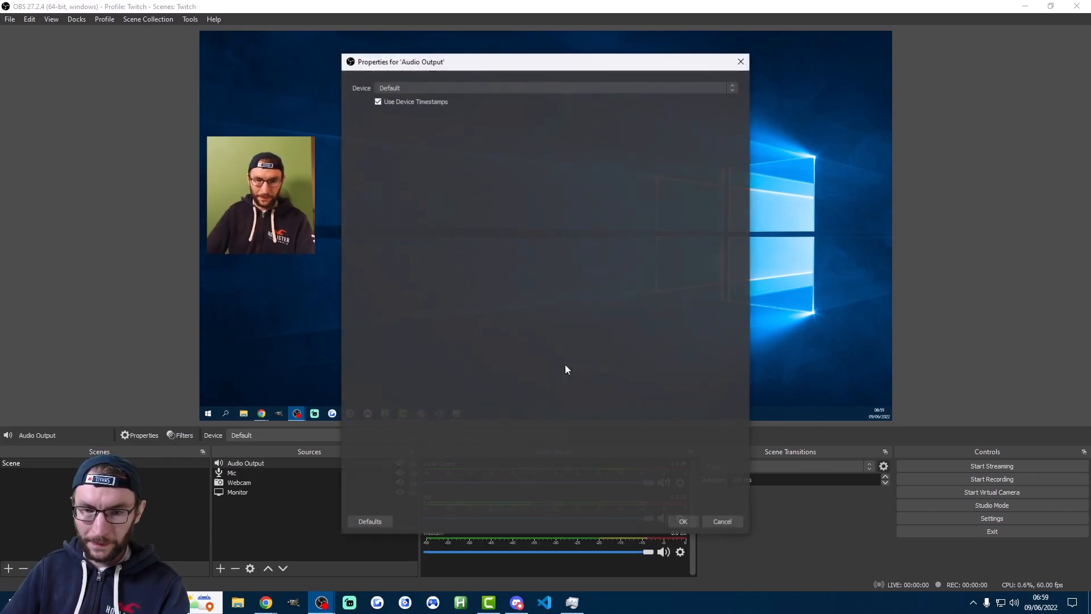
click(411, 87)
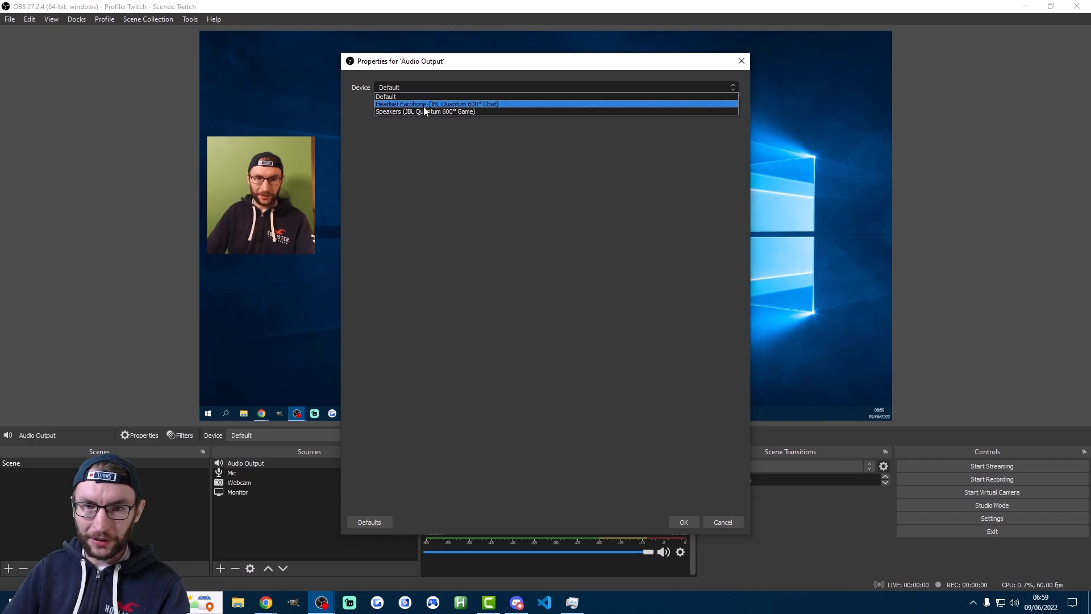
click(422, 111)
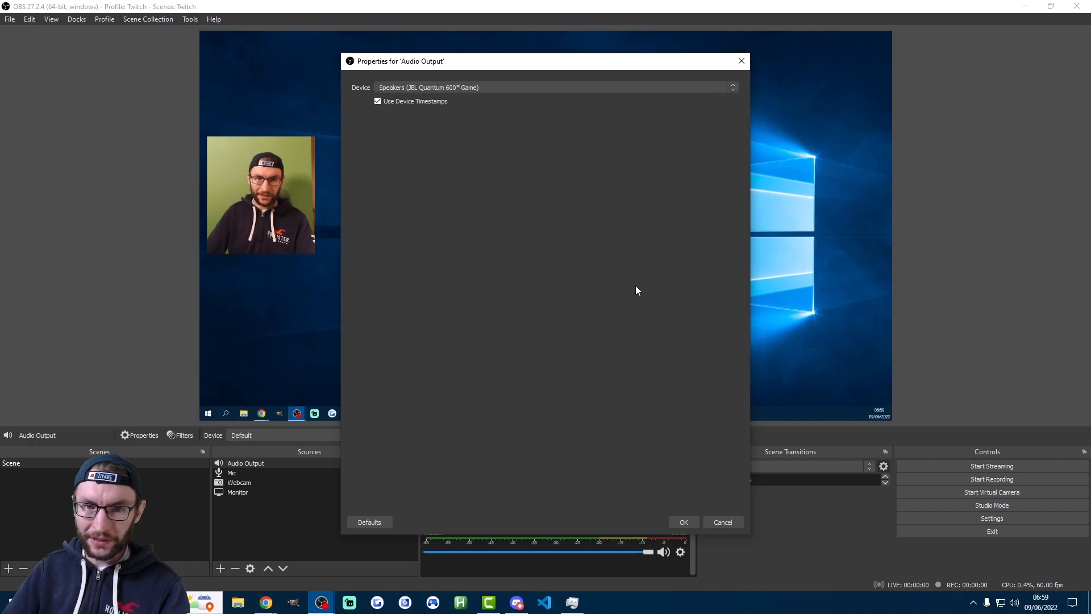
click(684, 521)
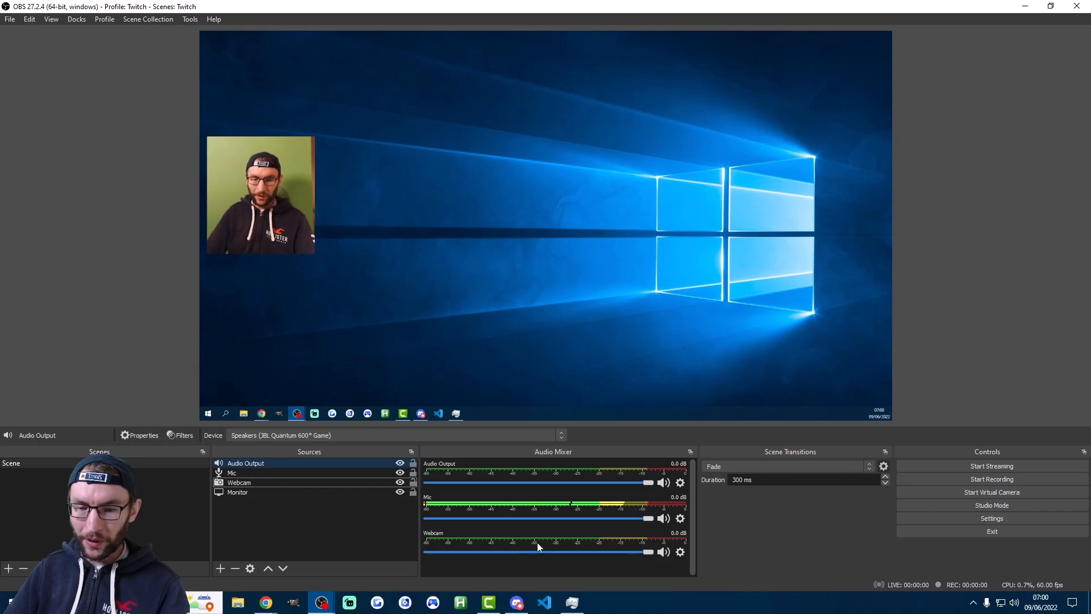
Hide the Webcam channel from the audio mixer and add a Noise Suppression filter to the Mic
right_click(496, 540)
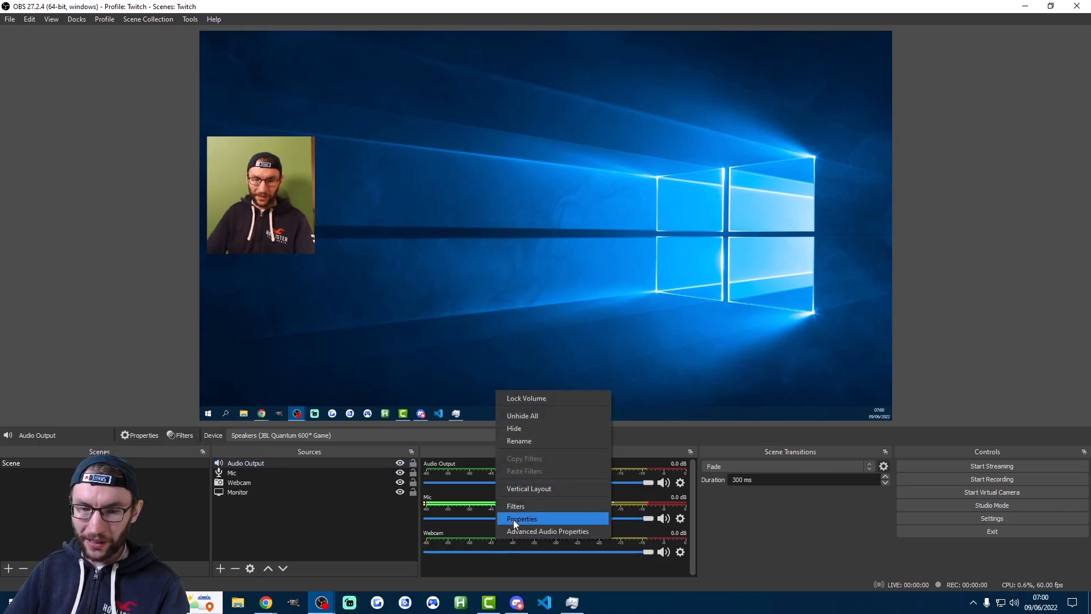
click(517, 428)
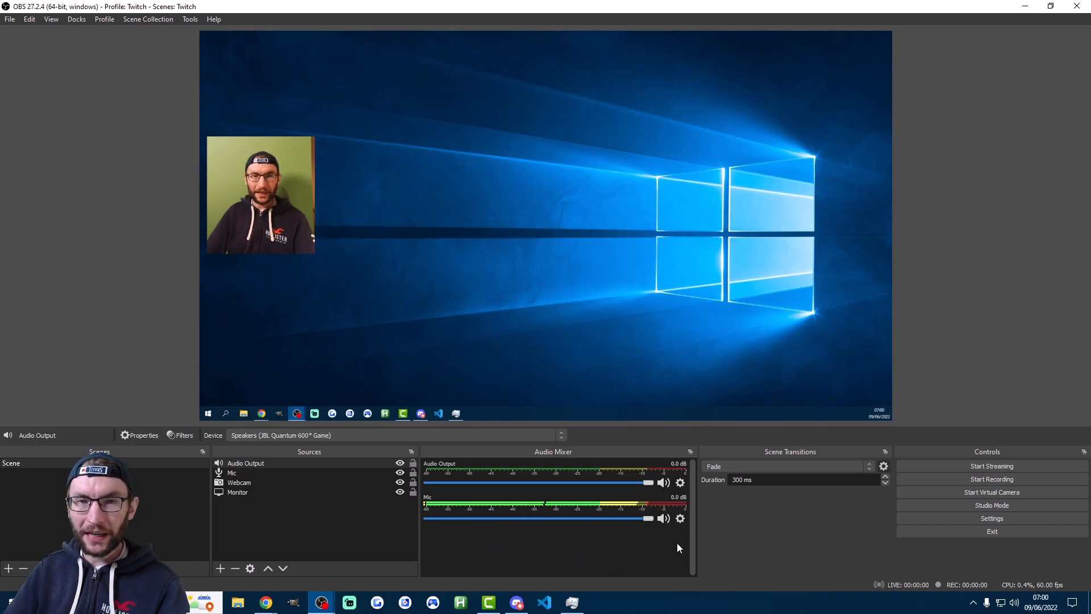
click(680, 518)
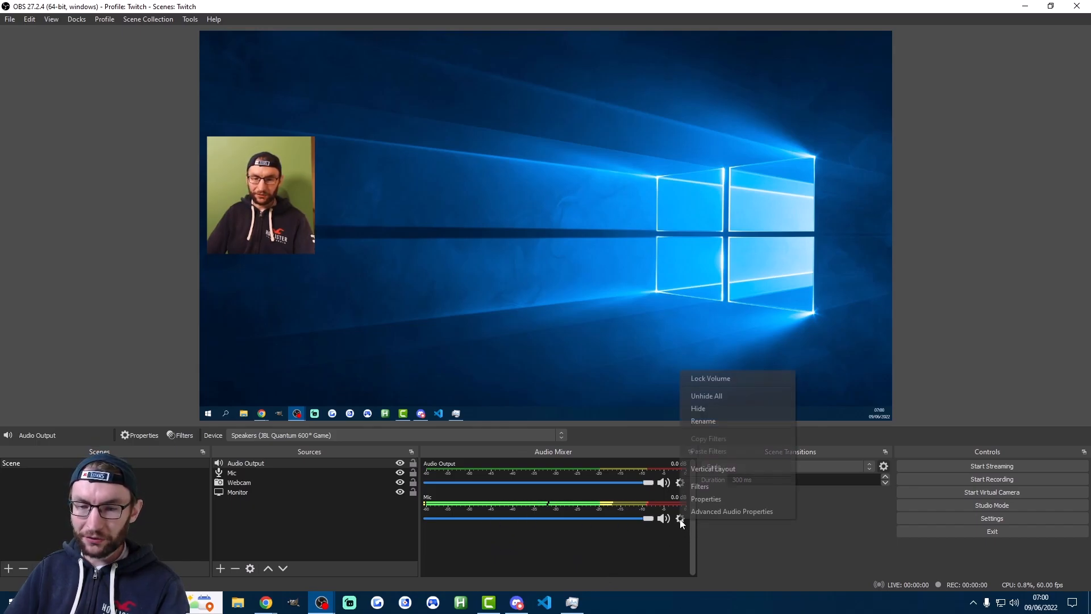
click(701, 486)
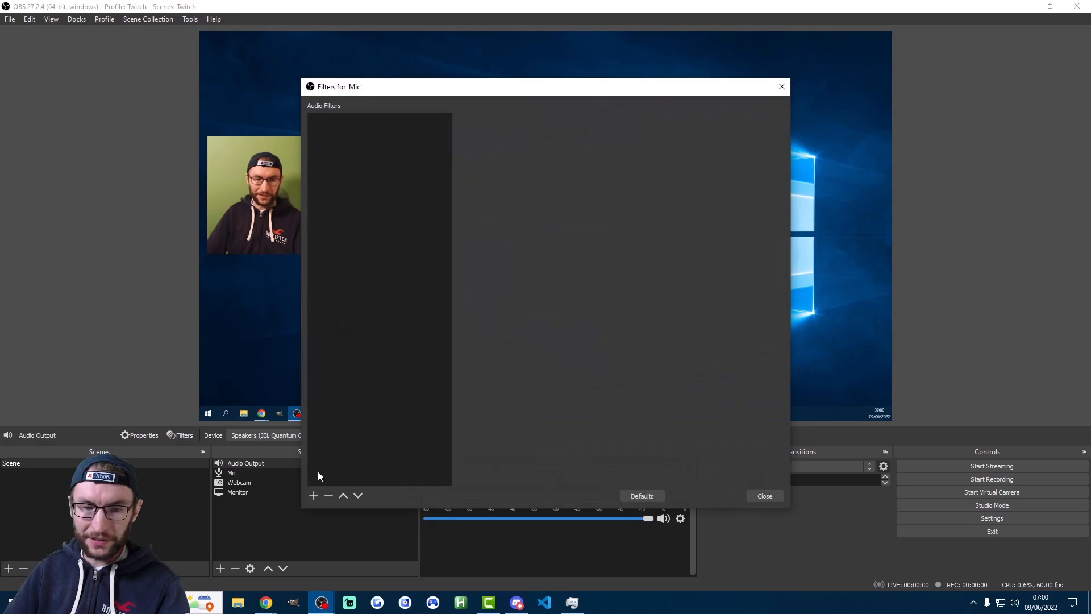
click(313, 496)
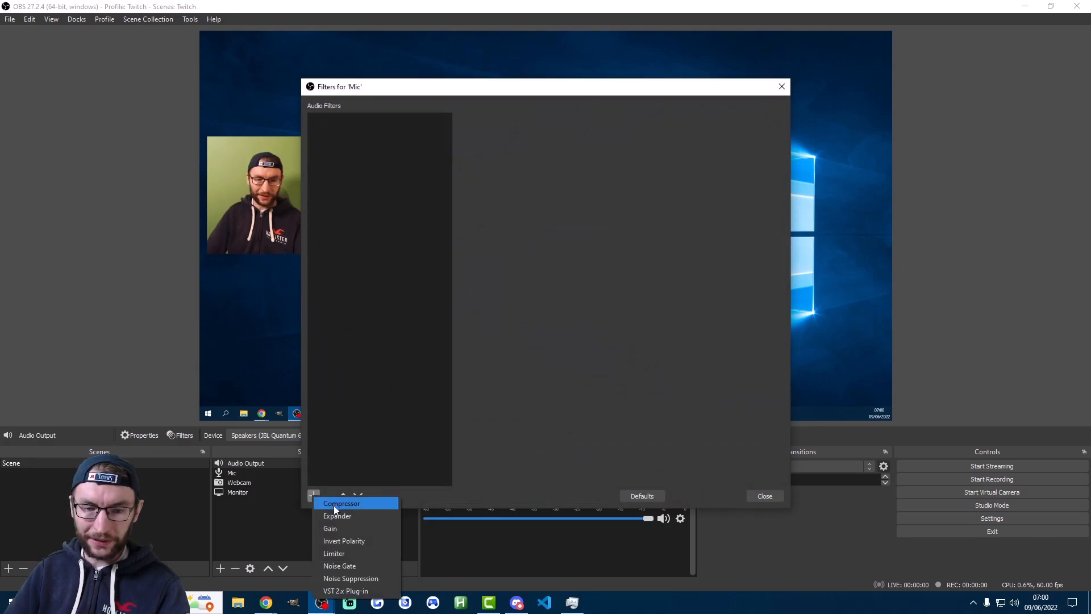
click(352, 578)
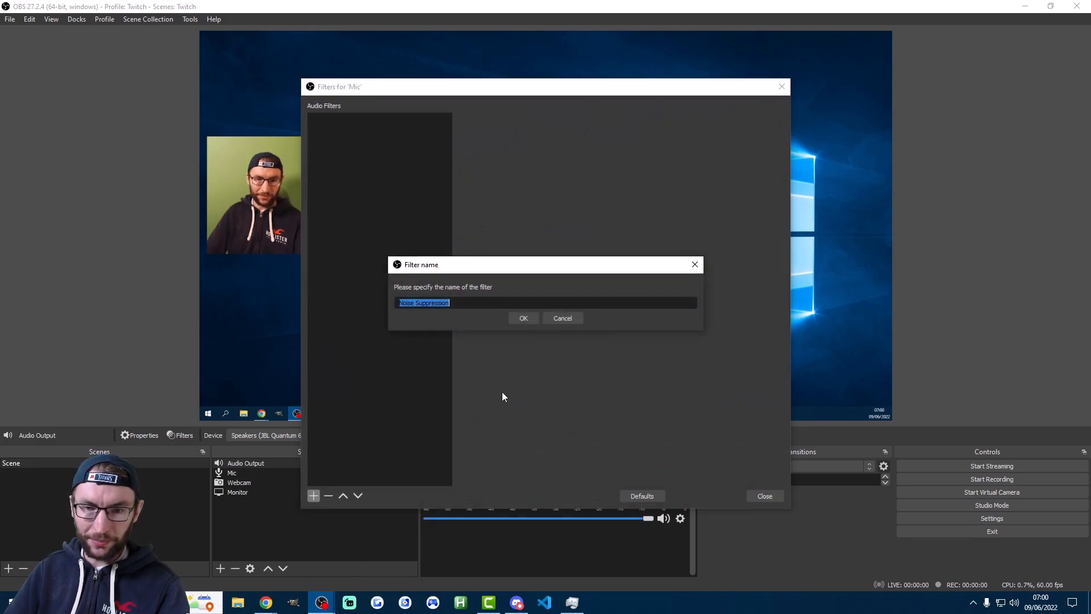
click(523, 322)
click(764, 497)
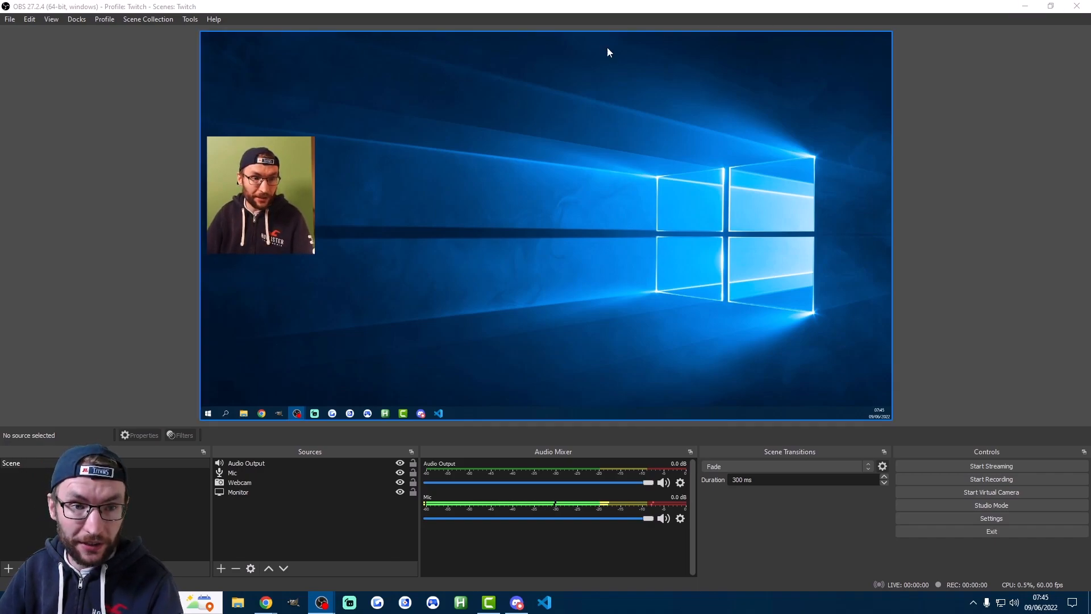
Switch to the TikTok - WG_Mojo Vertical profile and the TikTok Tutorial scene collection
click(106, 20)
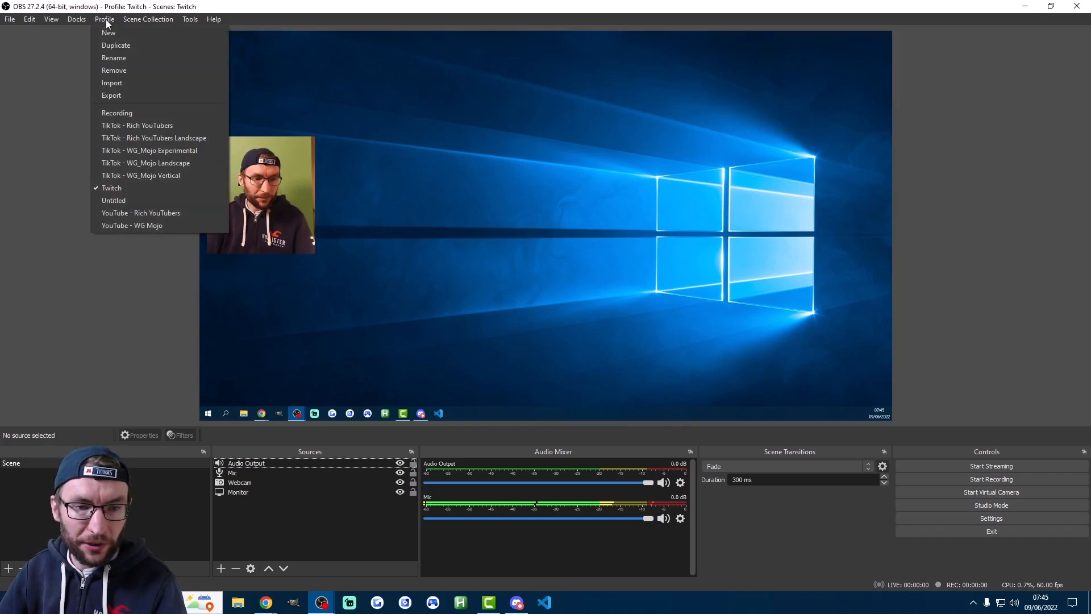
click(125, 176)
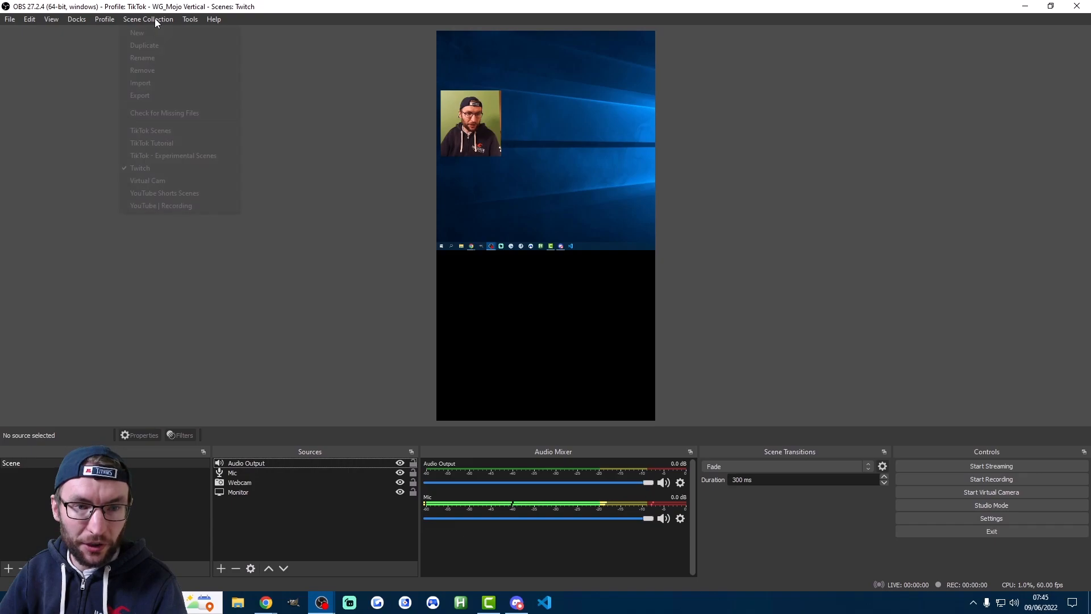
click(154, 18)
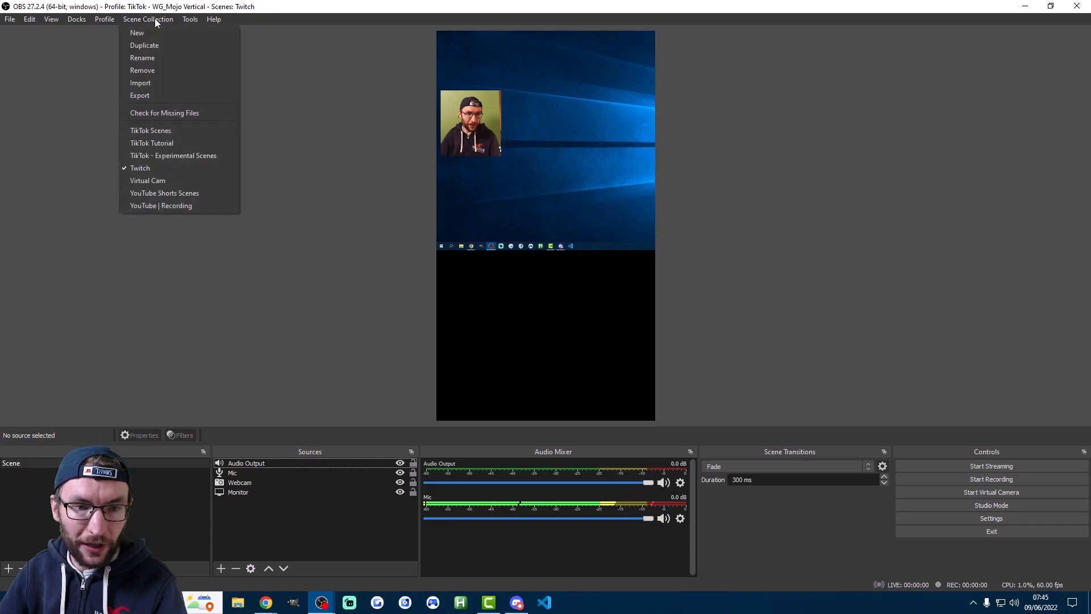
click(139, 144)
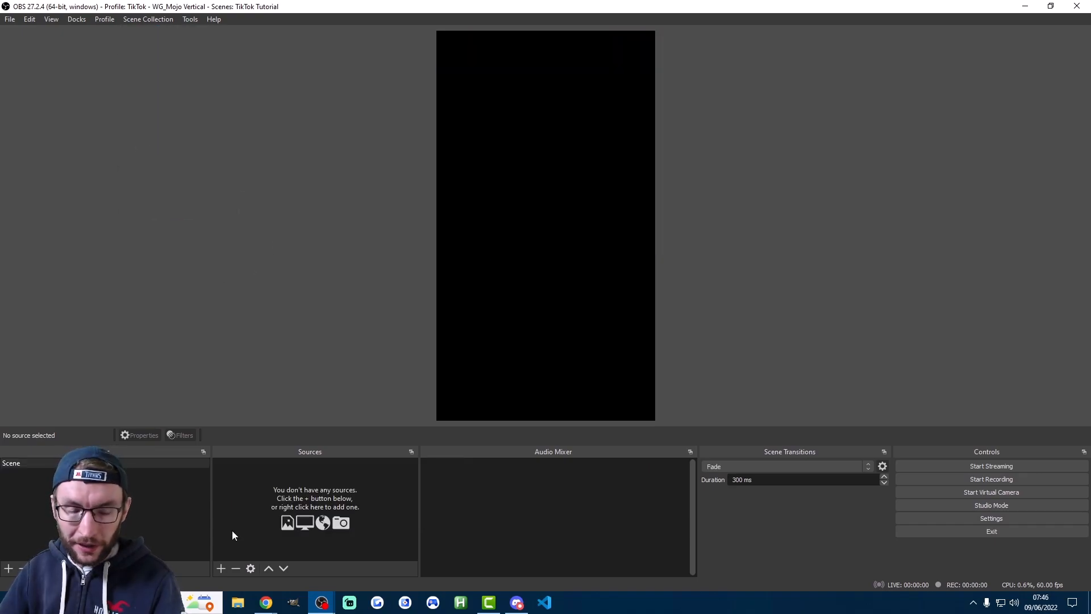
Add a Display Capture source showing Display 3: 1920x1080 @ 1920,0
click(221, 567)
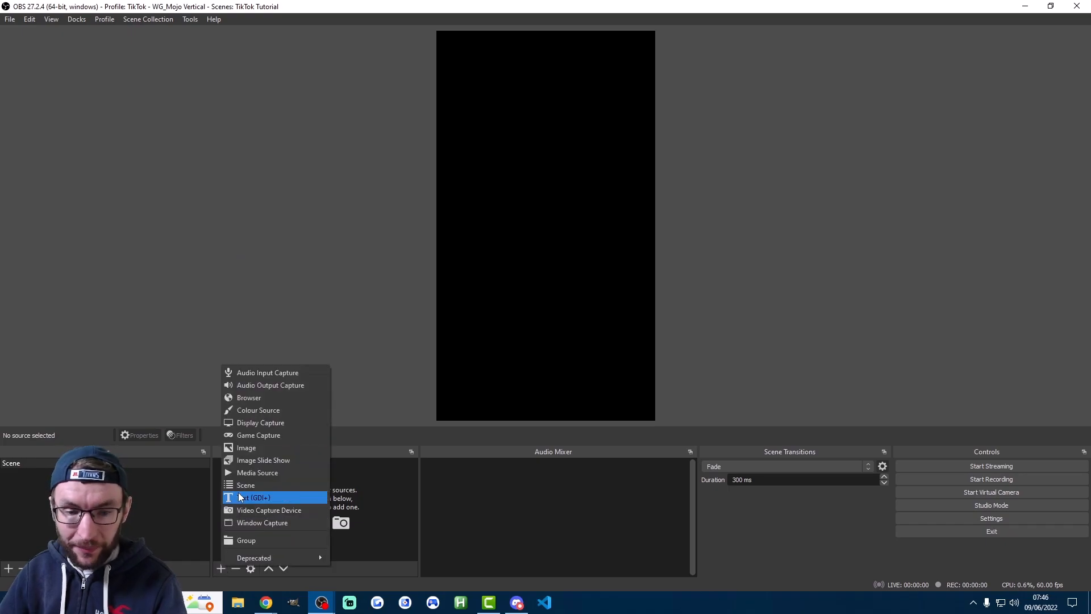
click(255, 422)
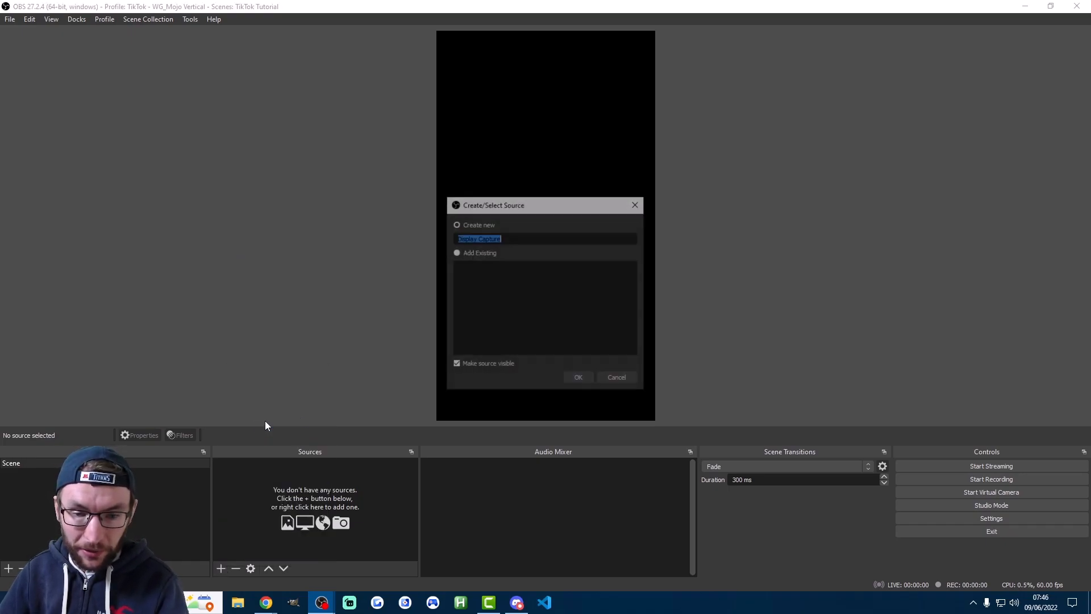
click(580, 379)
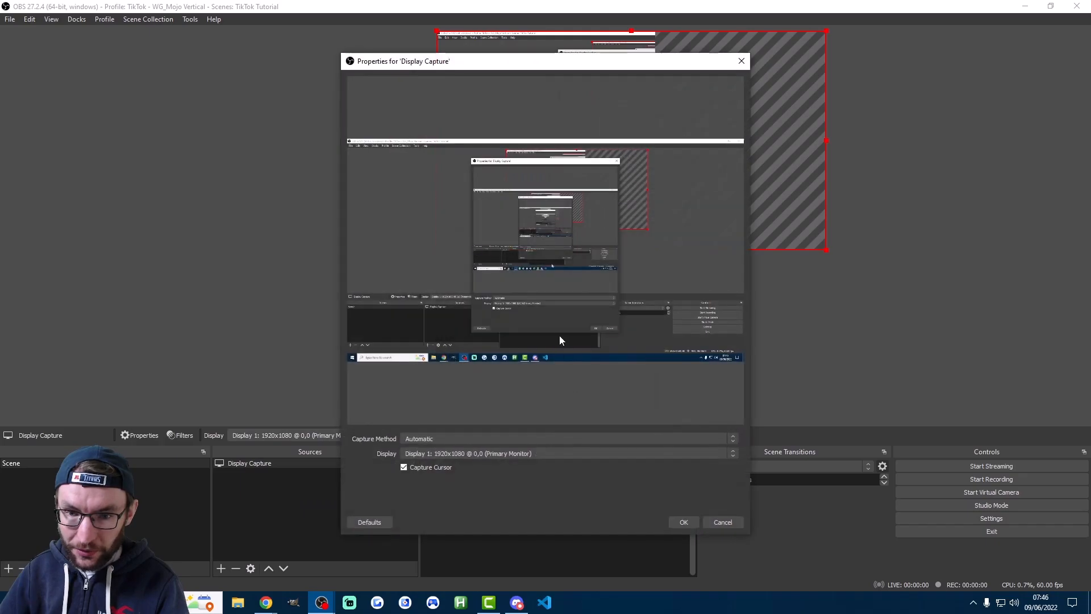
click(436, 454)
click(442, 479)
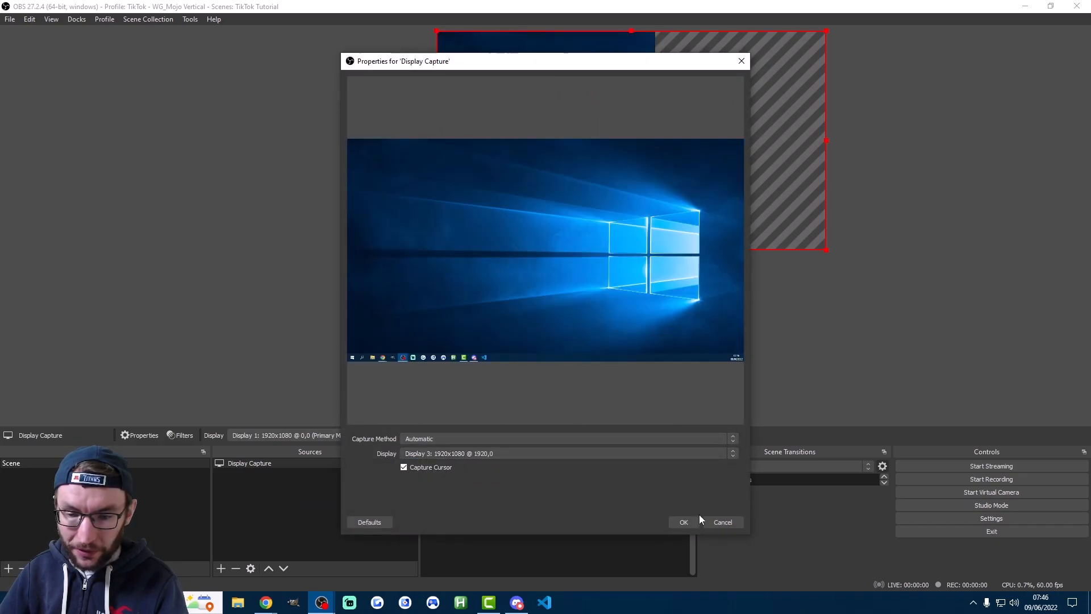
click(682, 520)
Resize and centre the display capture so it fills roughly the lower 70% of the vertical canvas, overhanging both sides
drag(826, 140, 657, 131)
drag(592, 135, 587, 243)
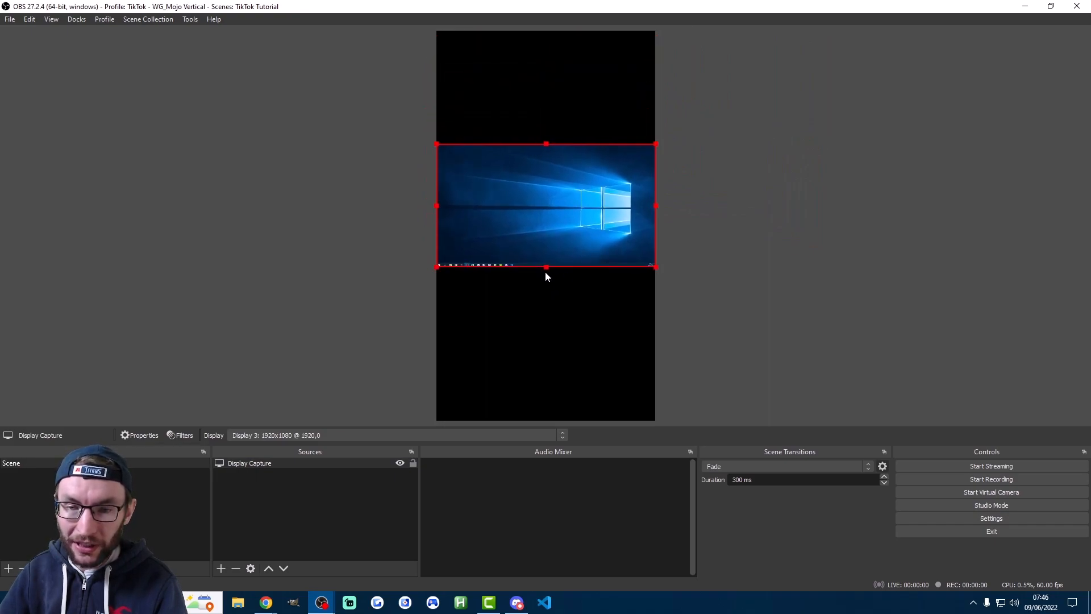
drag(546, 267, 529, 418)
drag(618, 337, 475, 328)
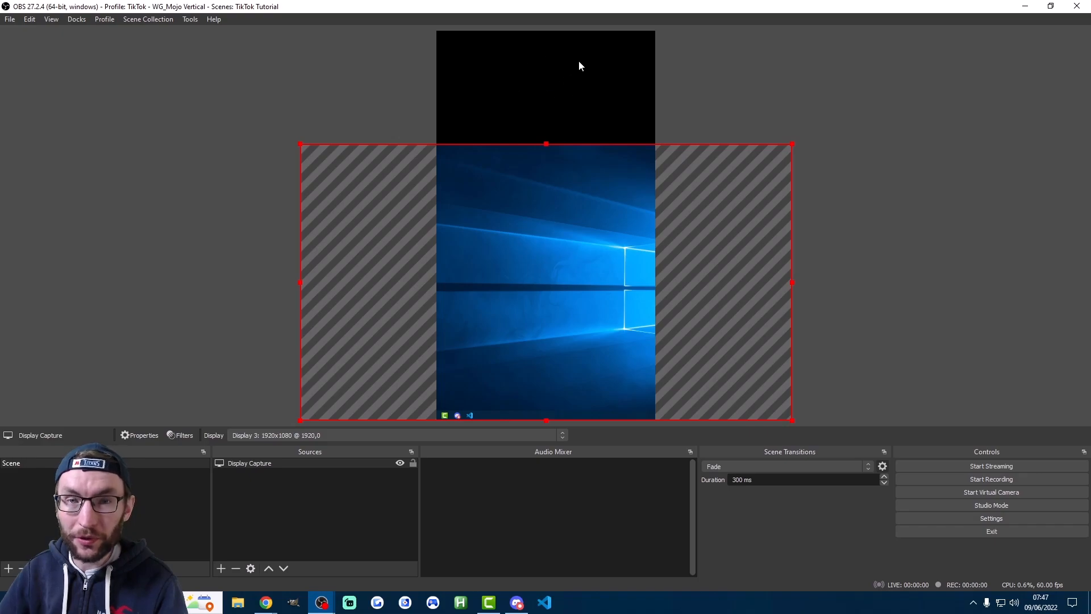
Add an Audio Input Capture source under its default name, using the device Microphone (HyperX Quadcast)
click(220, 568)
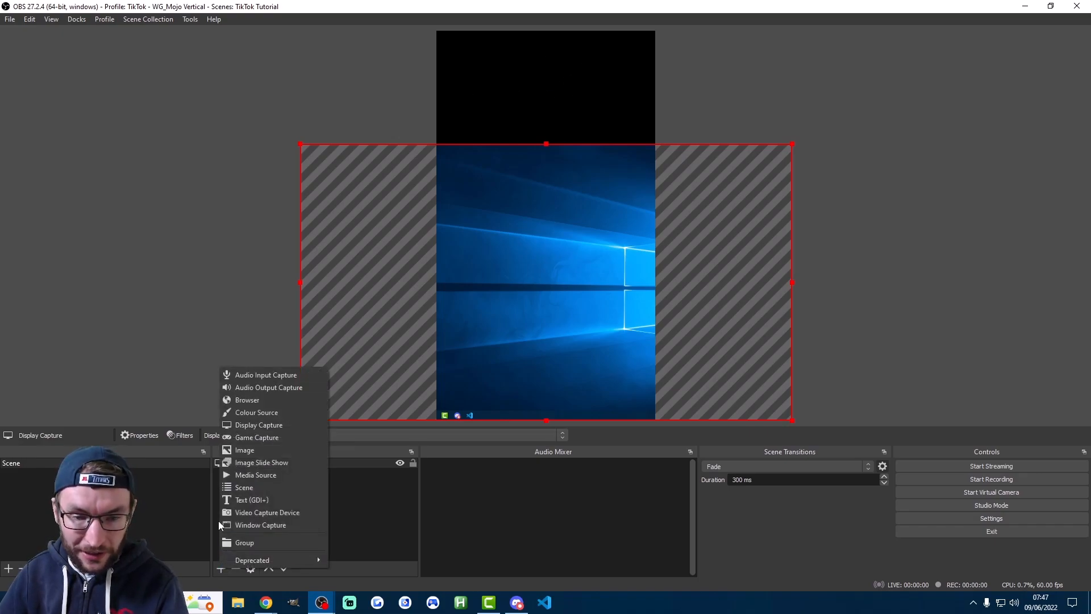
click(257, 375)
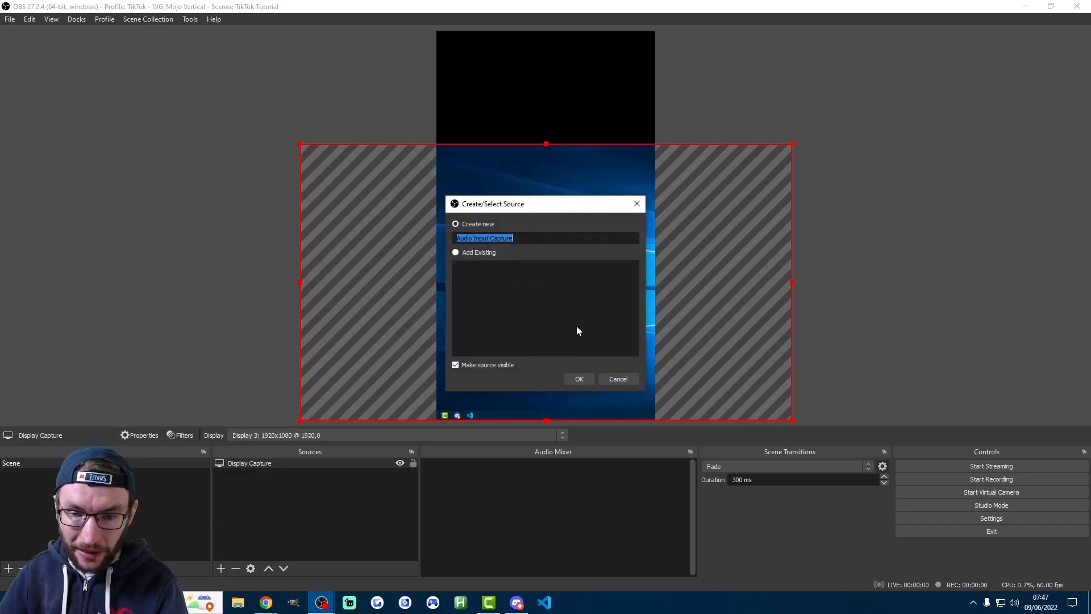
click(582, 379)
click(478, 87)
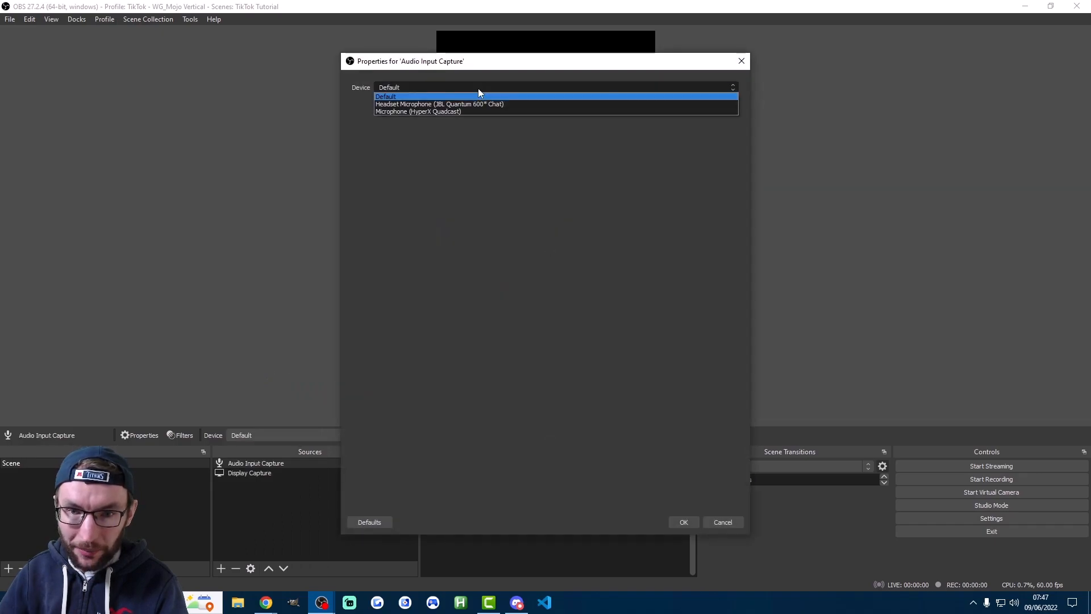
click(452, 114)
click(684, 521)
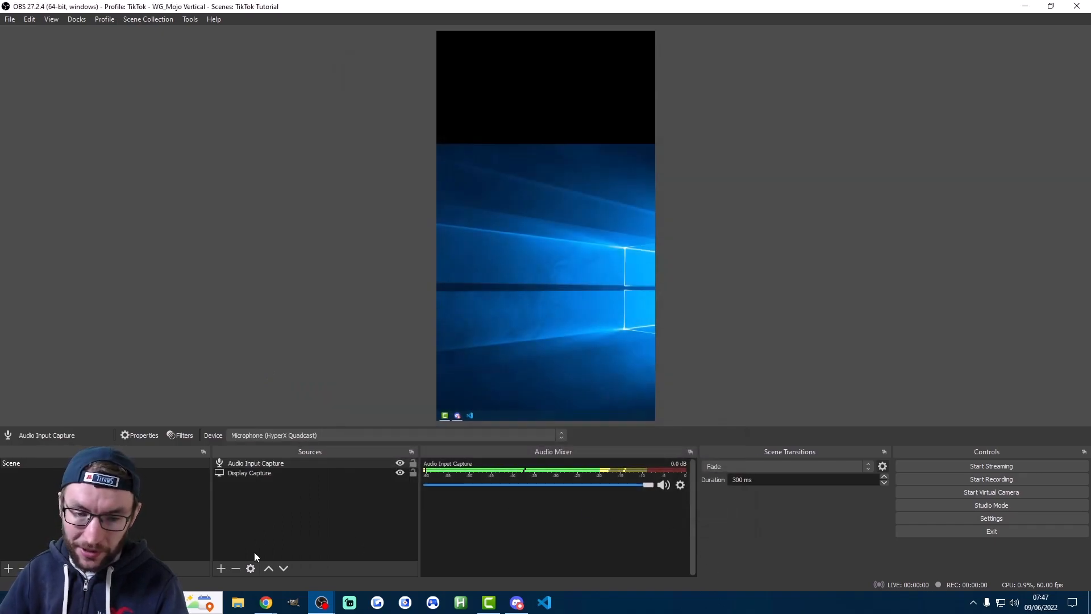
Add an Audio Output Capture source under its default name, using Speakers (JBL Quantum 600 Game)
click(220, 568)
click(269, 386)
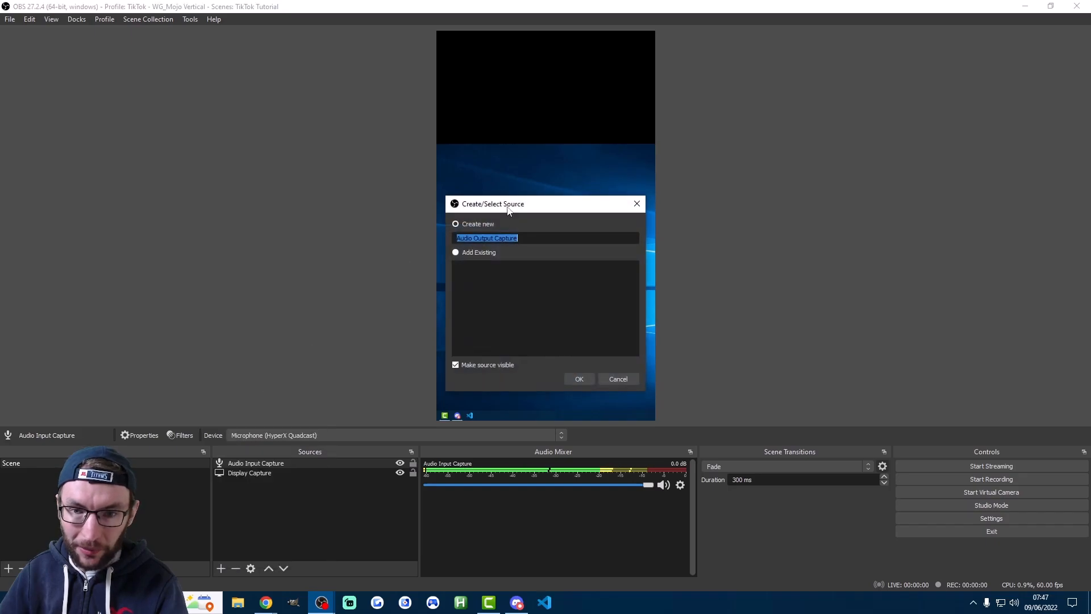
click(579, 378)
click(497, 88)
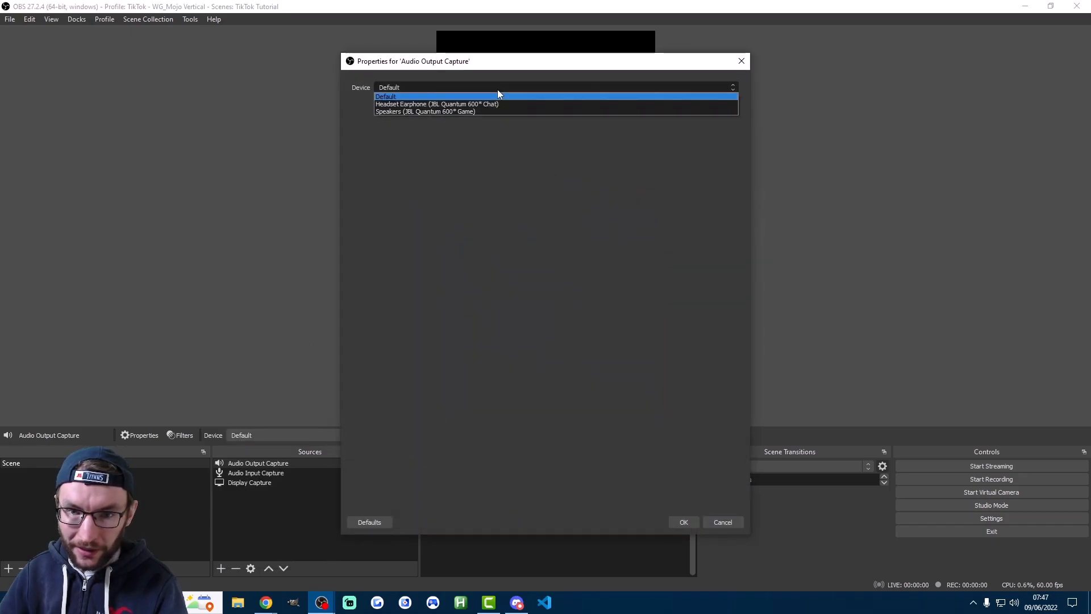
click(458, 113)
click(684, 521)
Add a Noise Suppression filter to the Audio Input Capture channel
click(685, 485)
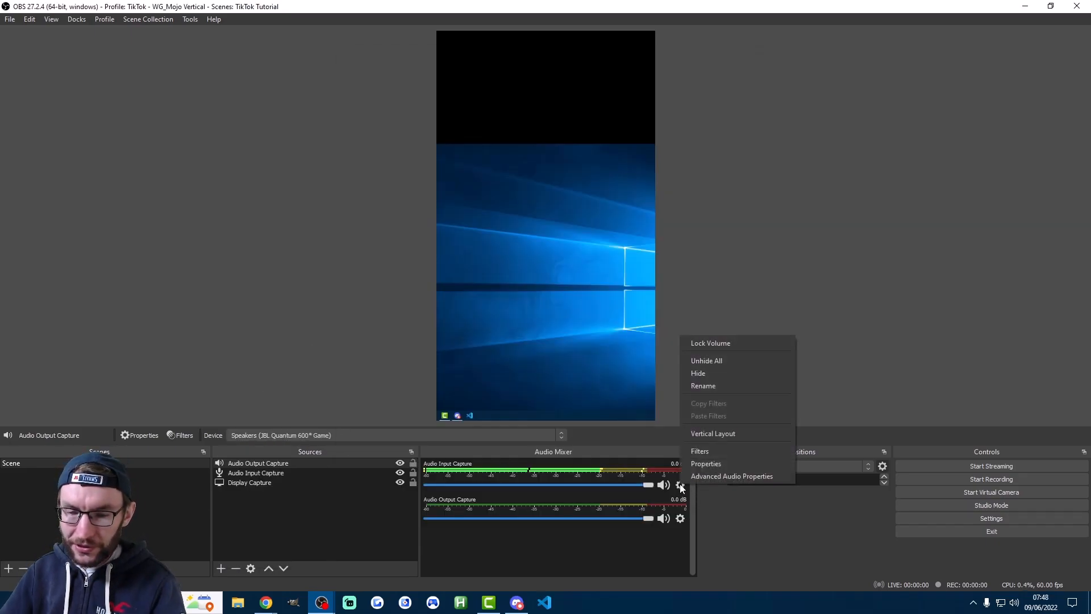
click(715, 449)
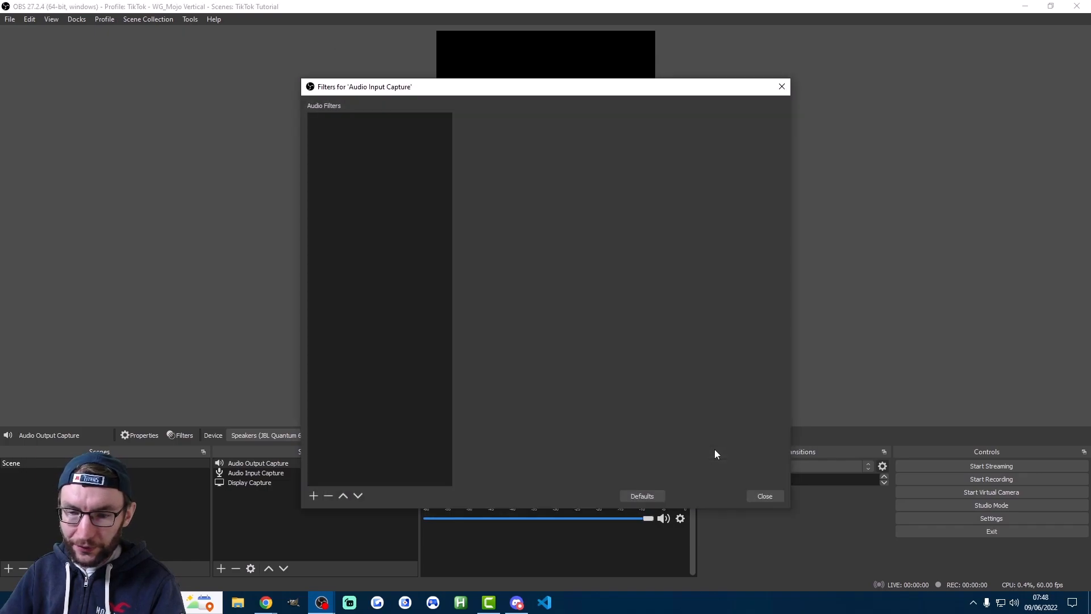
click(314, 496)
click(352, 577)
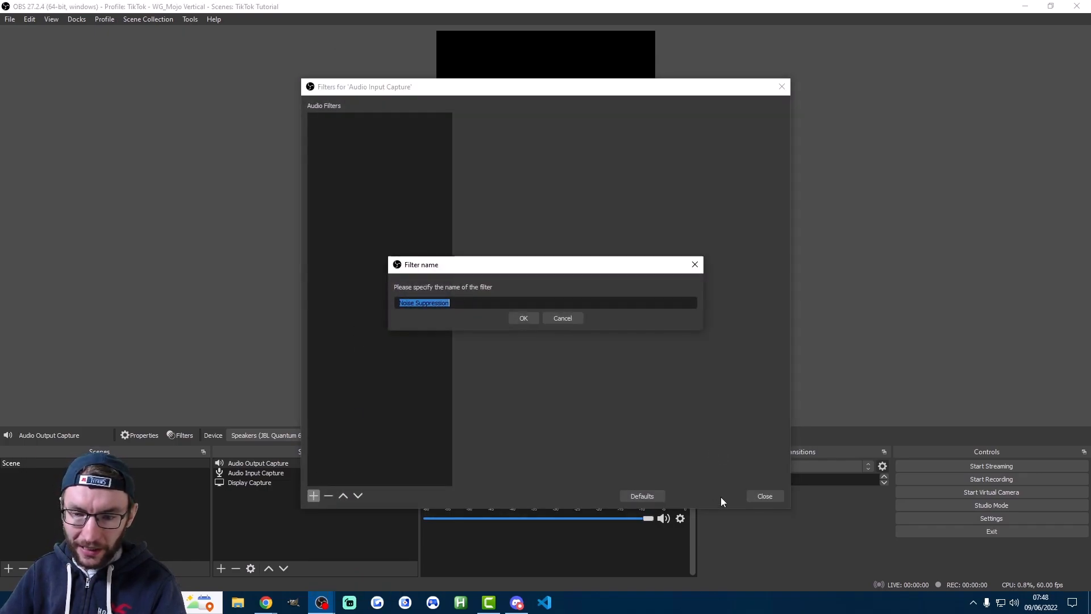
click(516, 317)
click(765, 496)
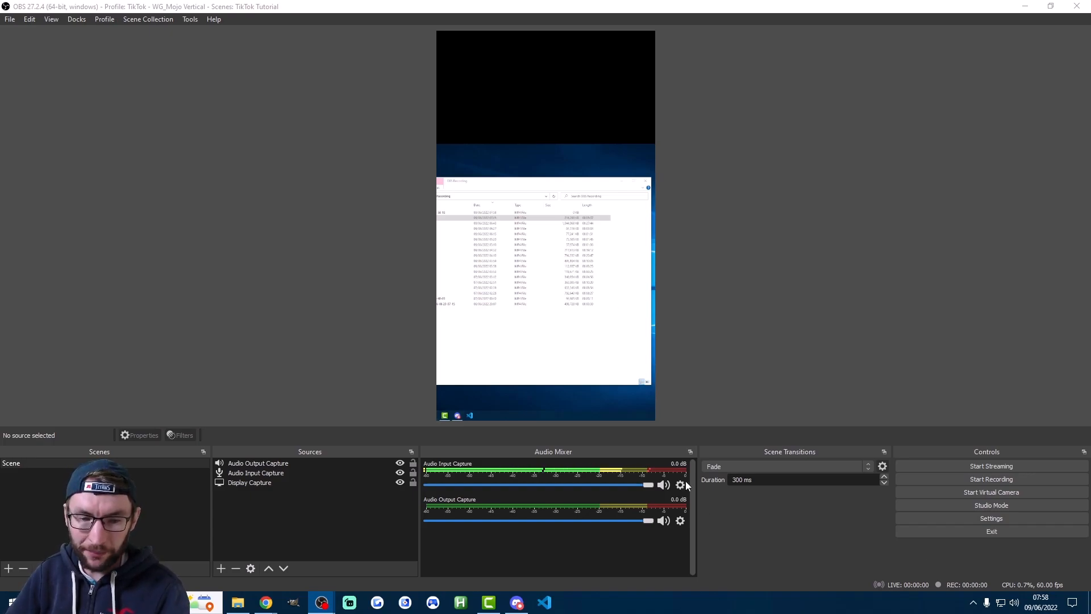
Add a Video Capture Device source named Virtual Cam using the OBS Virtual Camera device
click(221, 569)
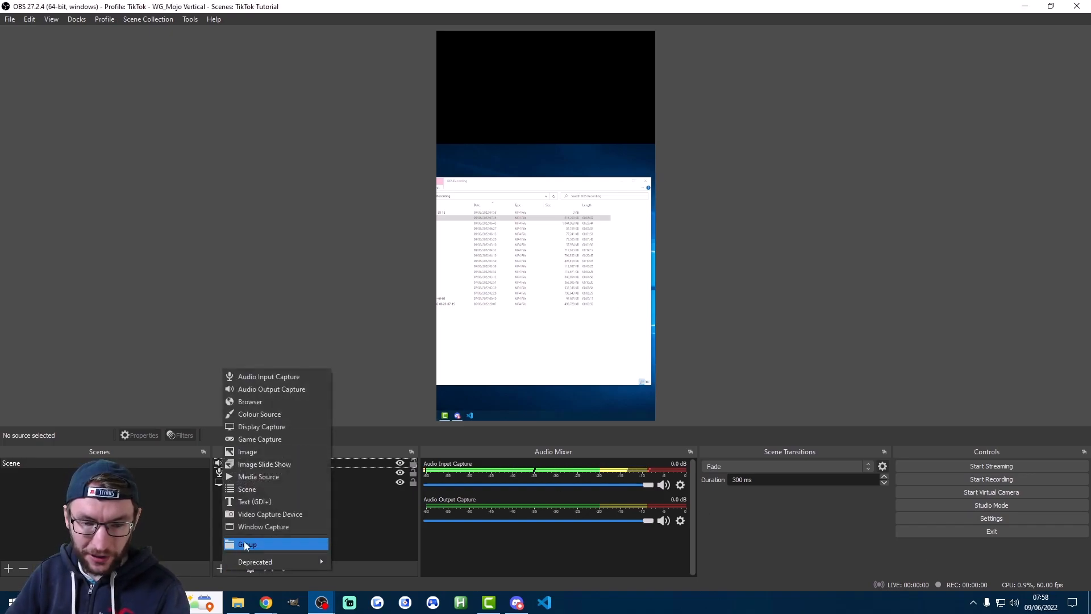
click(263, 518)
text(Vrtual Cam)
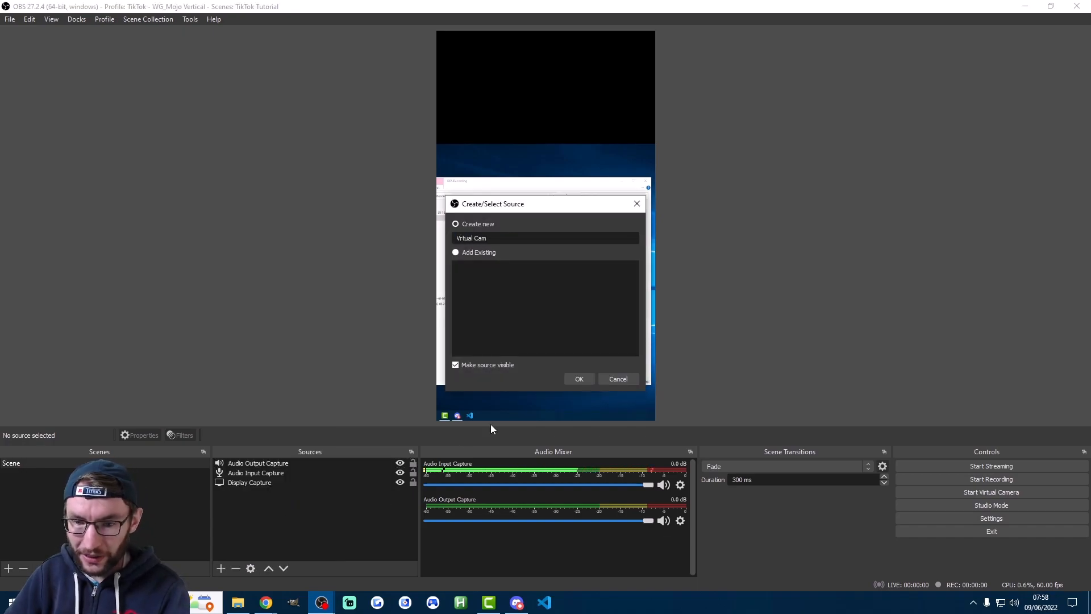
click(580, 380)
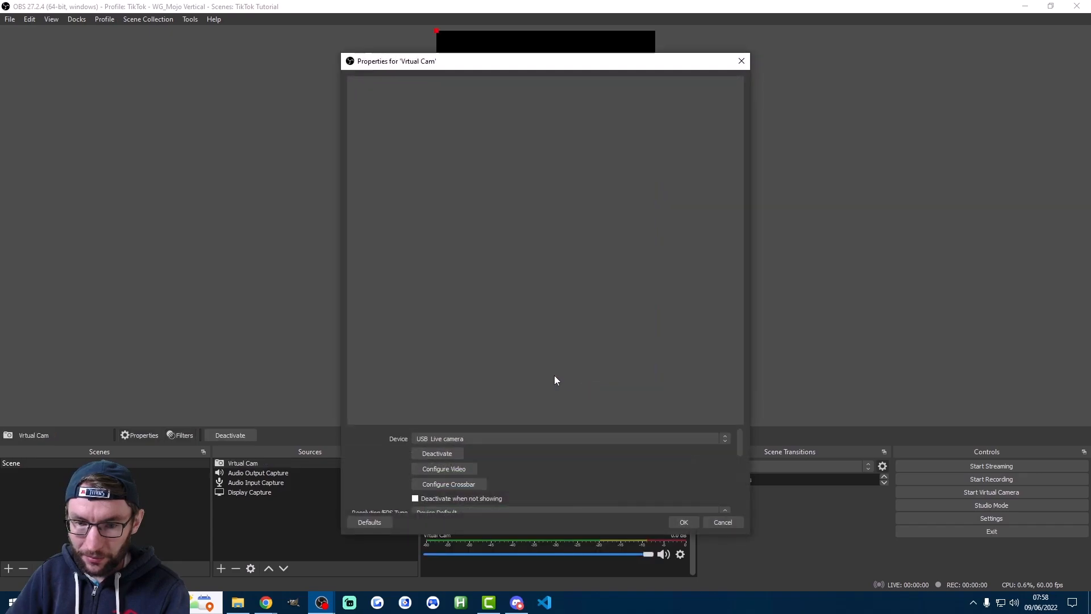
click(432, 437)
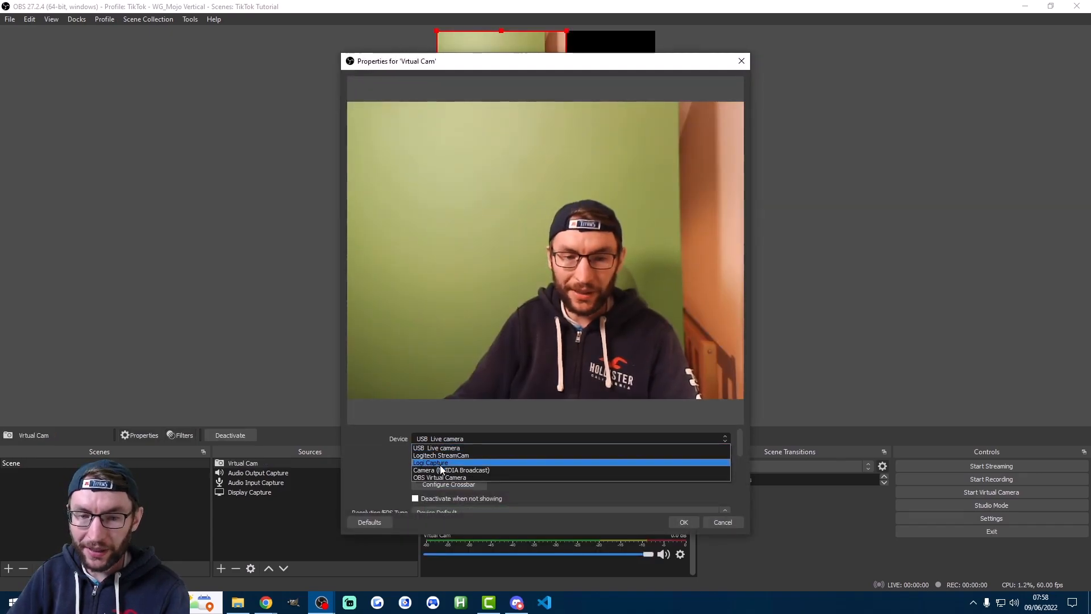
click(424, 477)
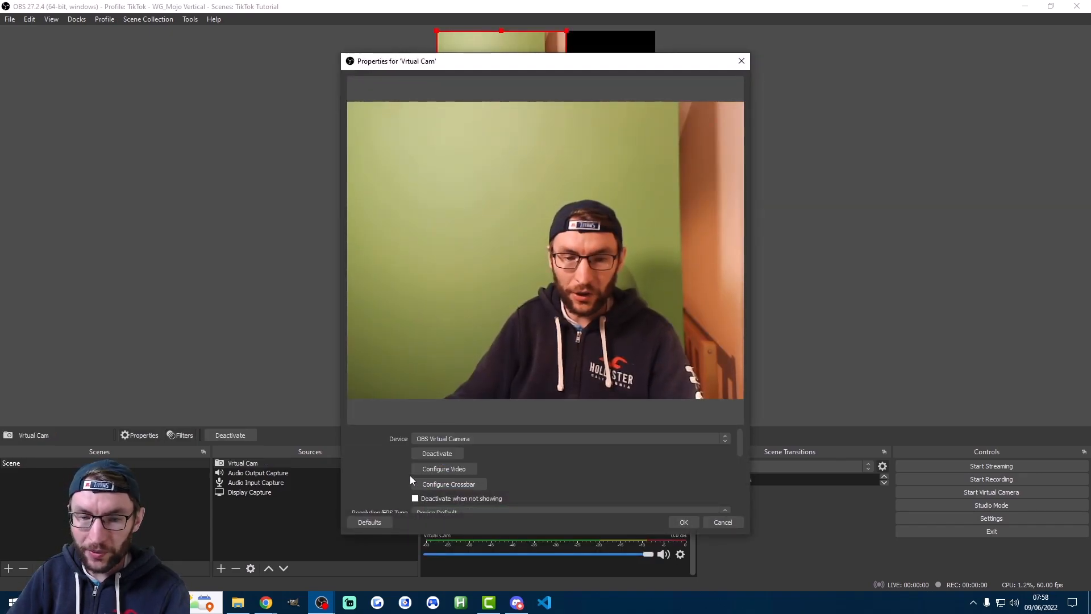
click(683, 522)
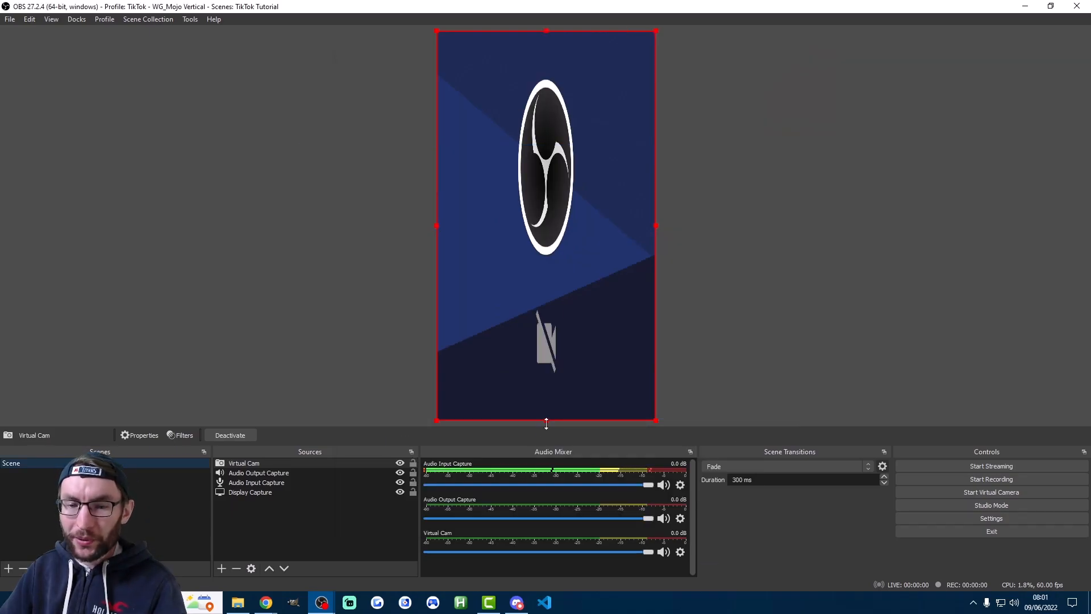
Shrink the Virtual Cam to fit centred in the empty space above the display capture, and hide its audio mixer channel
drag(546, 424, 549, 87)
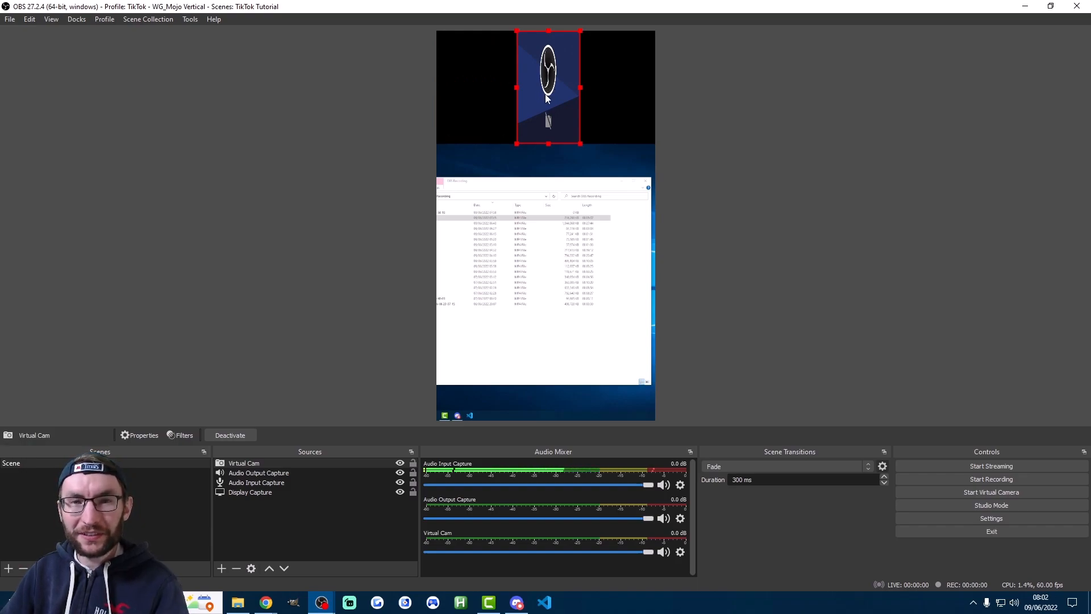
right_click(530, 542)
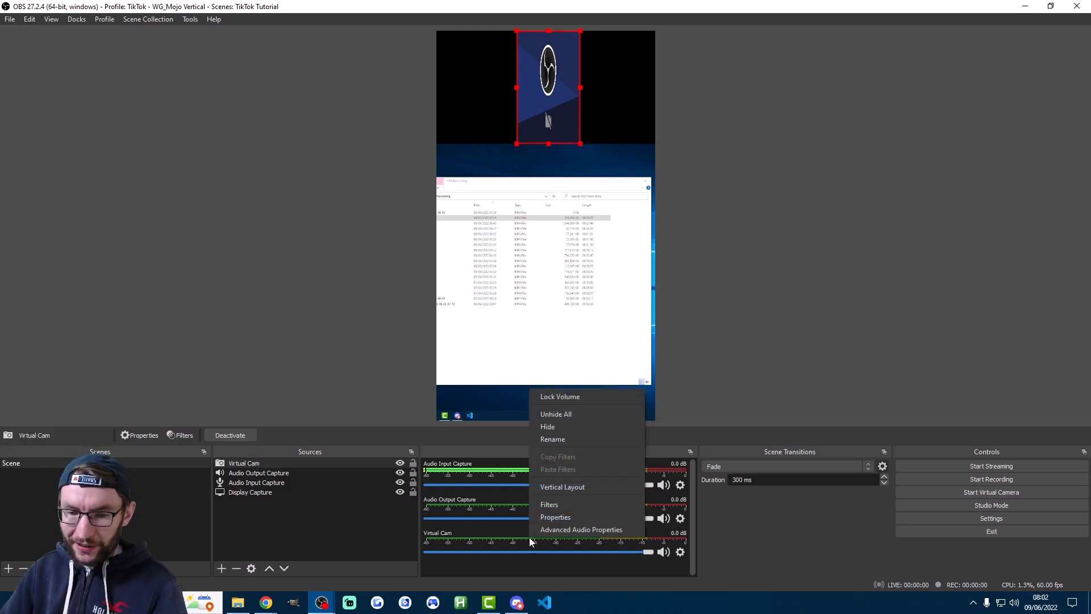
click(558, 429)
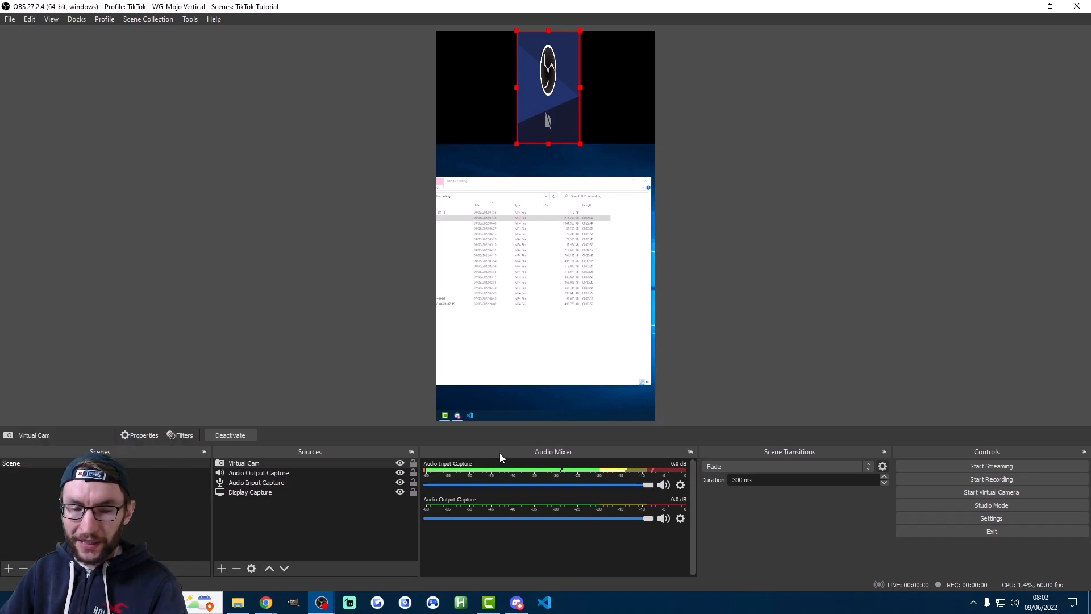
Launch a second OBS instance despite the one already running, and arrange both windows side by side
right_click(322, 603)
click(286, 542)
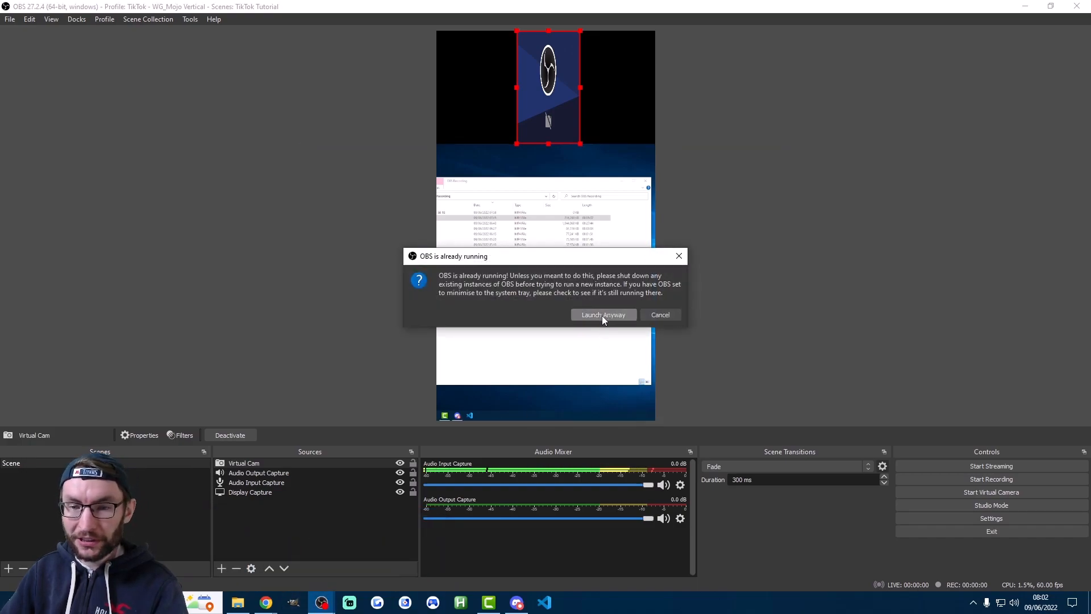
click(602, 314)
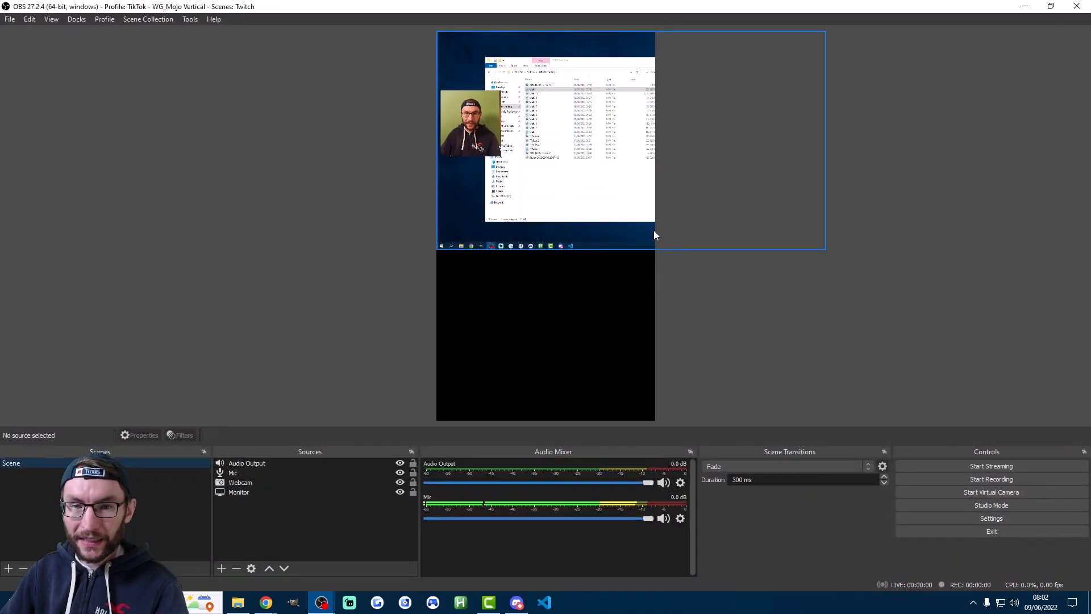
drag(489, 6, 2, 142)
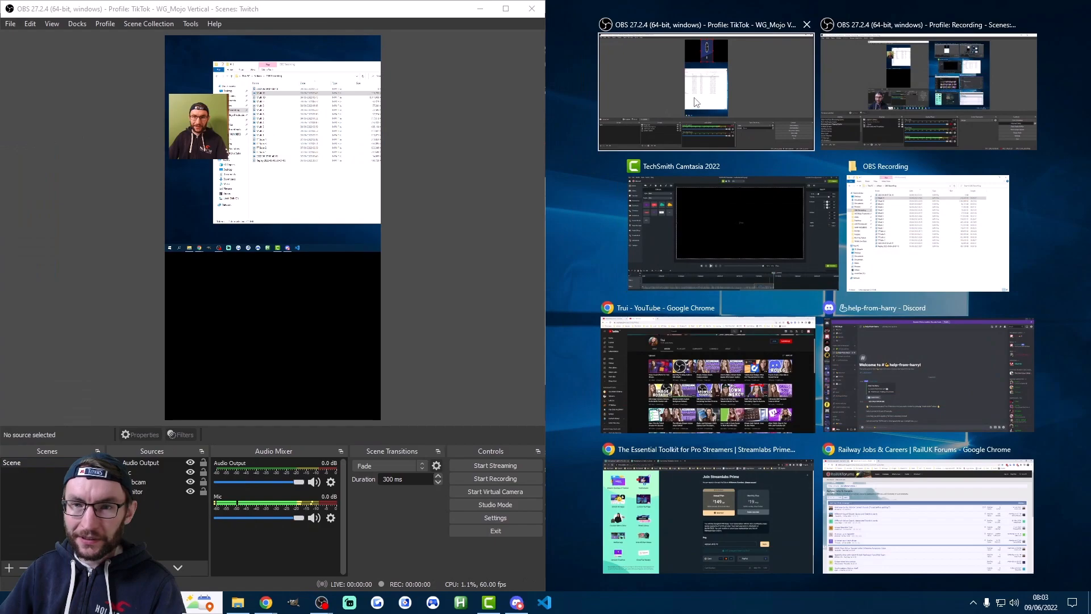
click(669, 115)
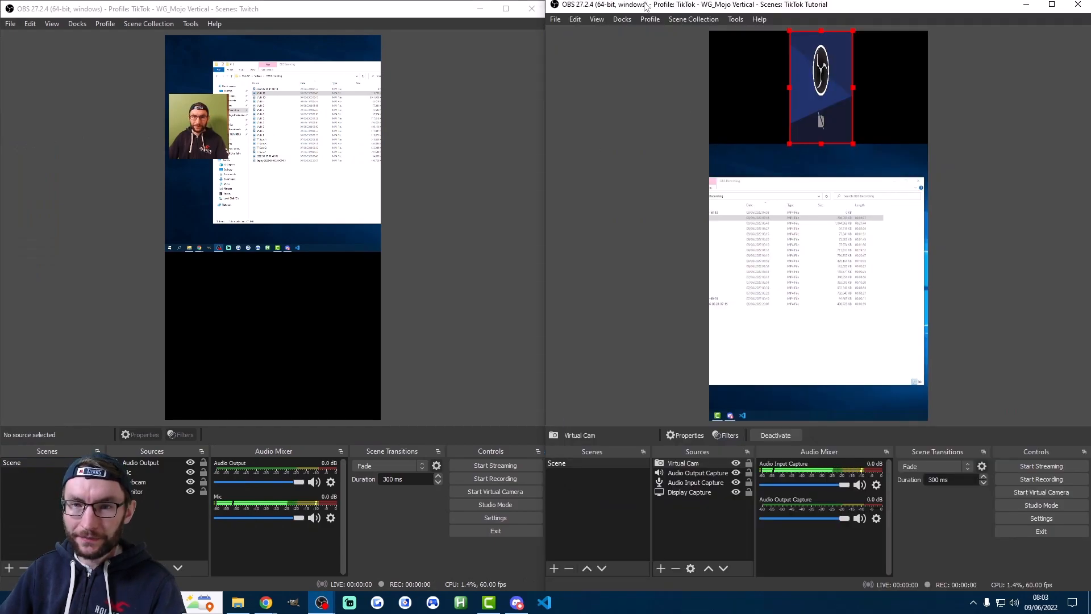
Set the new OBS instance to the Twitch profile and the Twitch scene collection
click(230, 13)
click(103, 25)
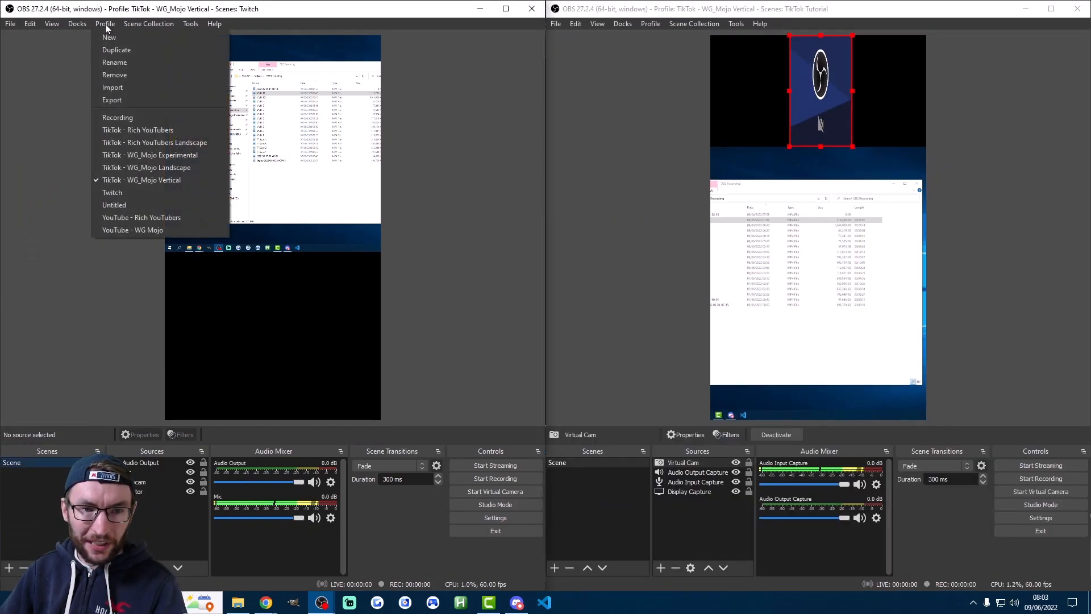
click(113, 193)
click(149, 23)
click(140, 173)
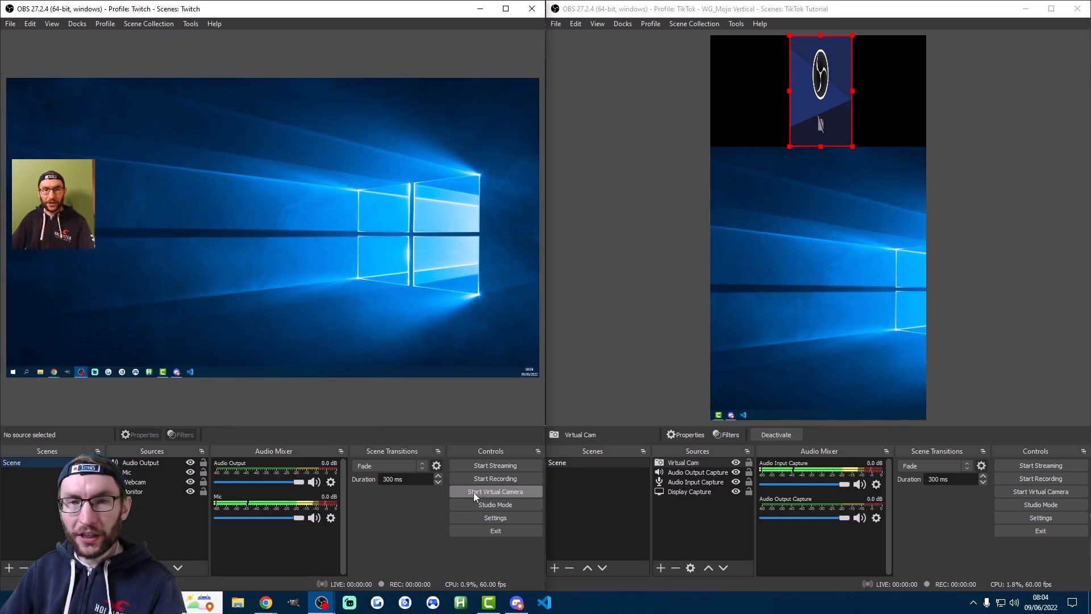
Start the virtual camera in the Twitch OBS instance and maximise the TikTok instance's window
click(473, 492)
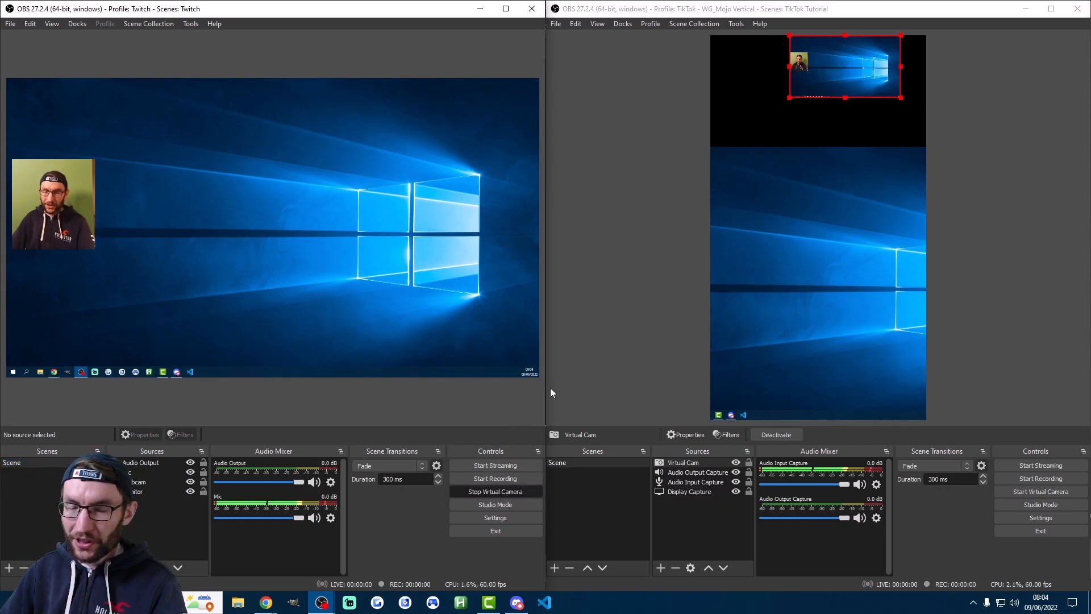
click(782, 77)
click(1051, 14)
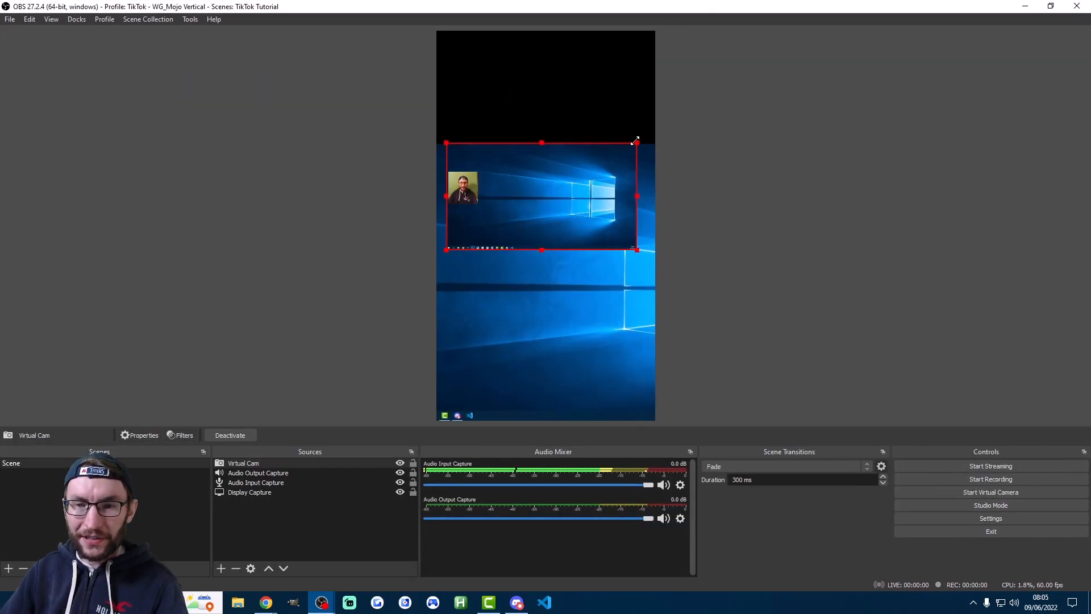
Enlarge the Virtual Cam source, crop it to only the webcam area, and move it to the top of the vertical canvas
drag(610, 140, 804, 47)
drag(807, 142, 511, 145)
drag(477, 250, 604, 349)
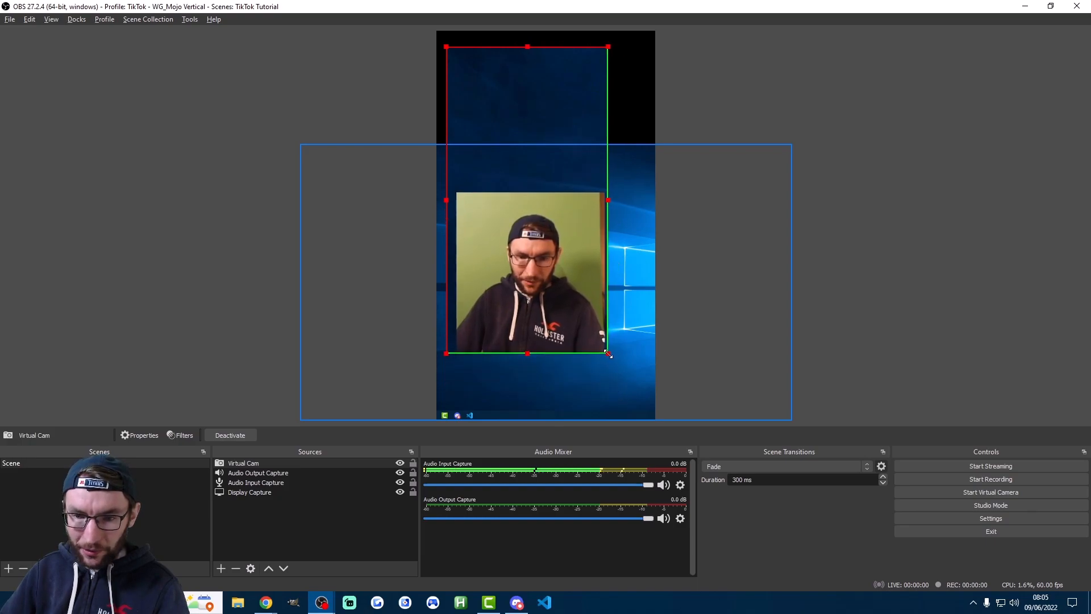
drag(545, 279, 566, 122)
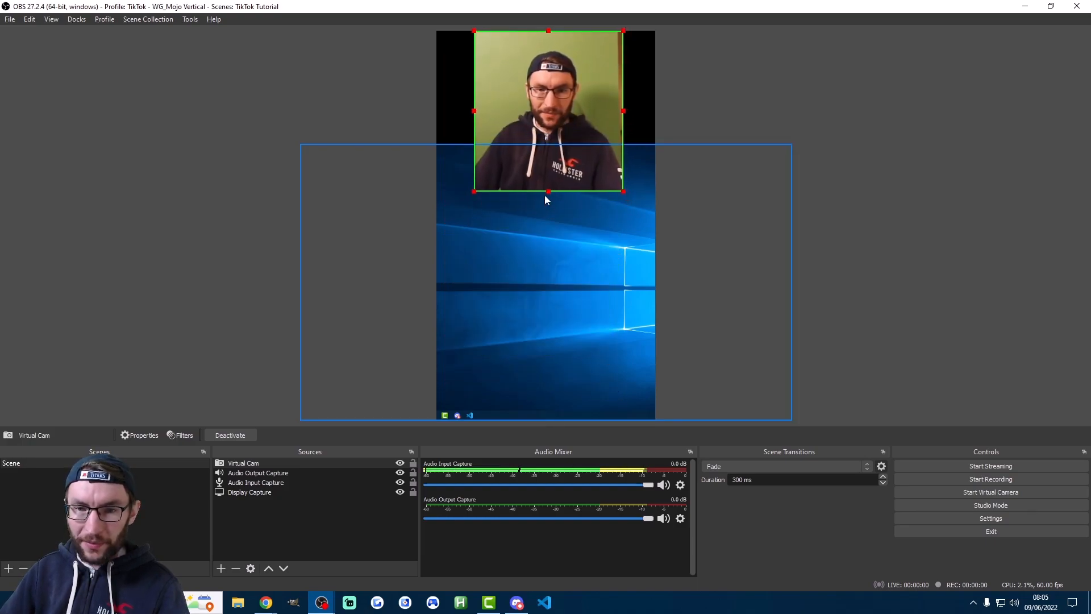
Shrink the cropped Virtual Cam to fit centred above the display capture, and put the two OBS windows side by side again
drag(549, 192, 547, 145)
click(705, 93)
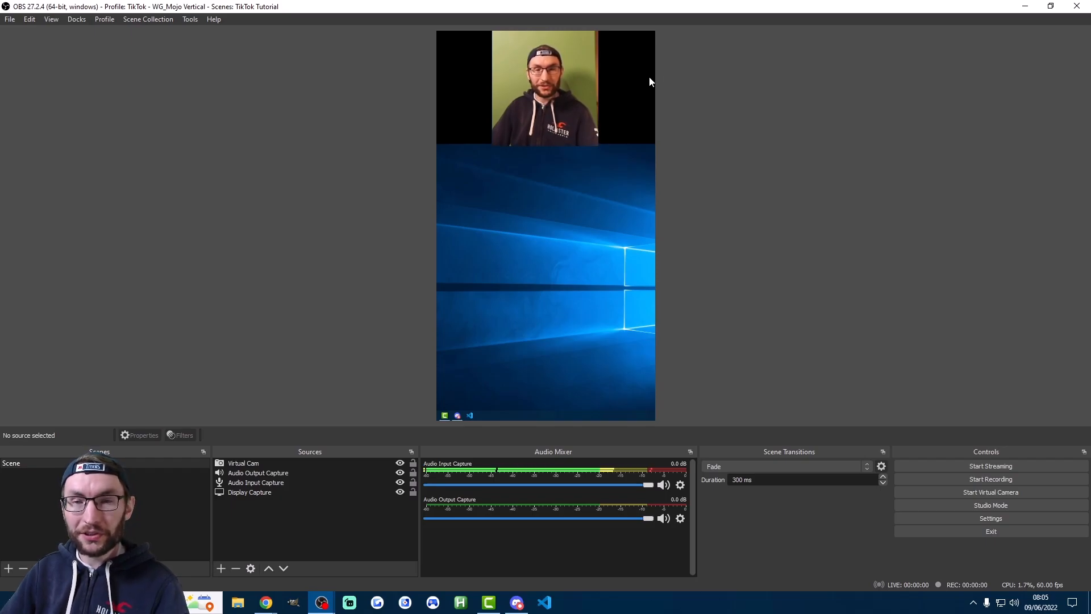
drag(556, 8, 1088, 142)
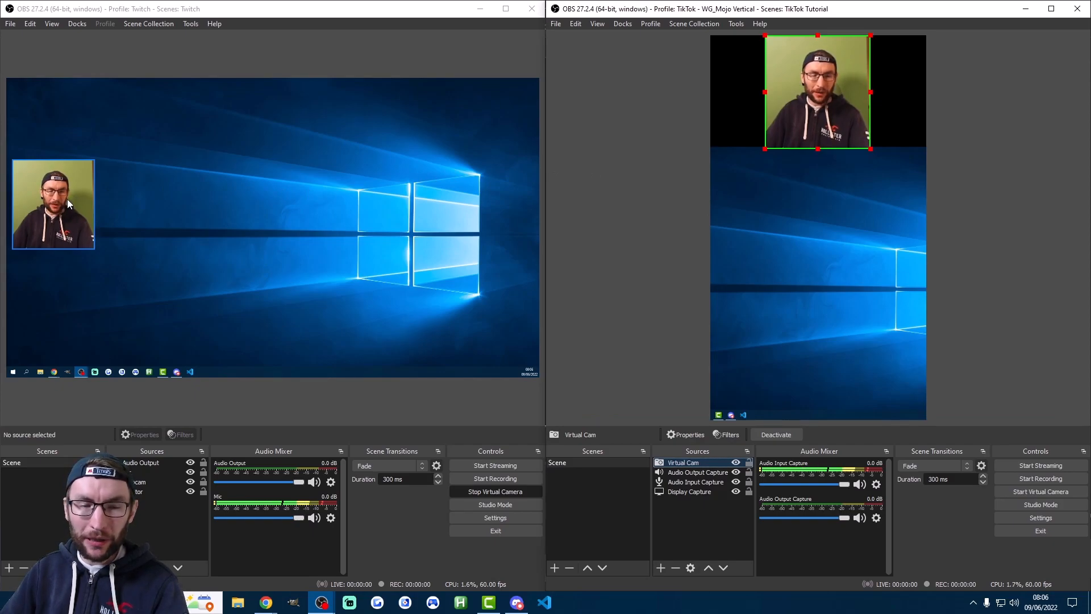
Lock the Webcam source in the Twitch scene so it cannot be moved, and try selecting it in the preview
mouse_move(65, 195)
mouse_down()
mouse_move(68, 277)
mouse_move(66, 194)
mouse_up()
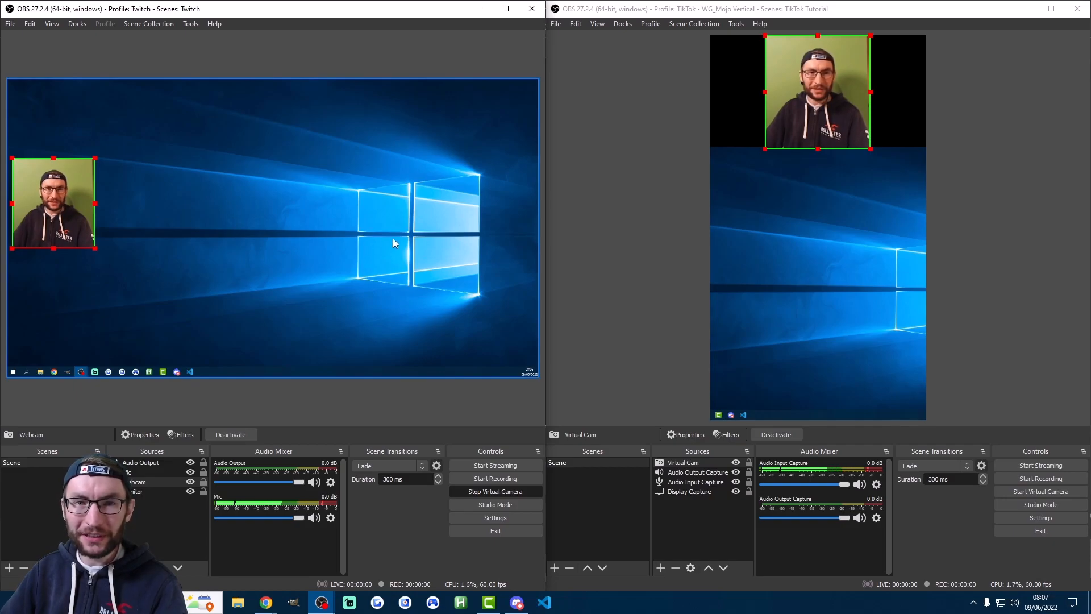
click(204, 482)
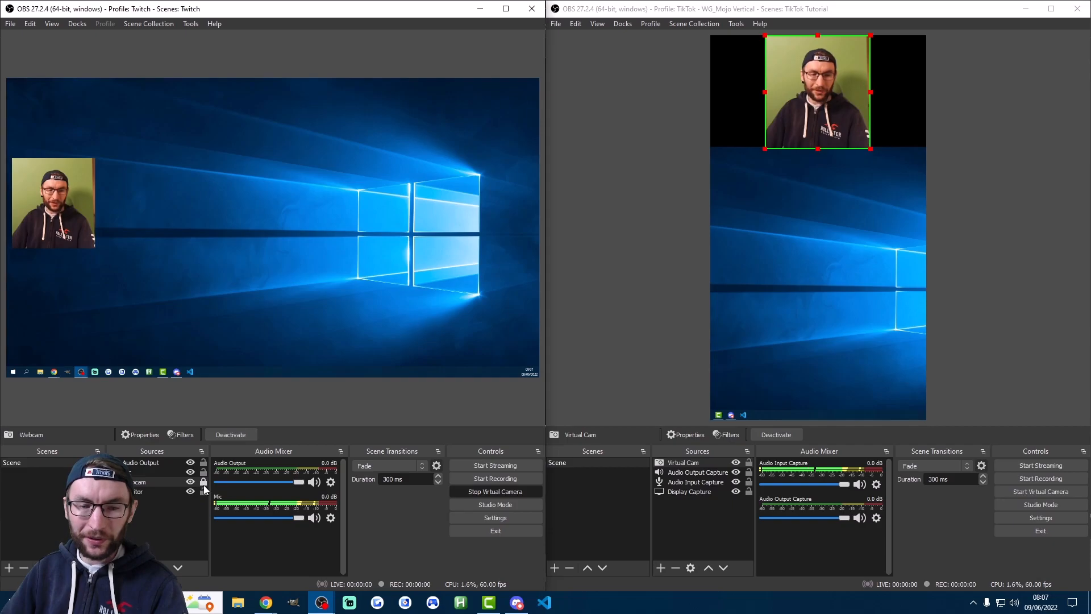
click(67, 210)
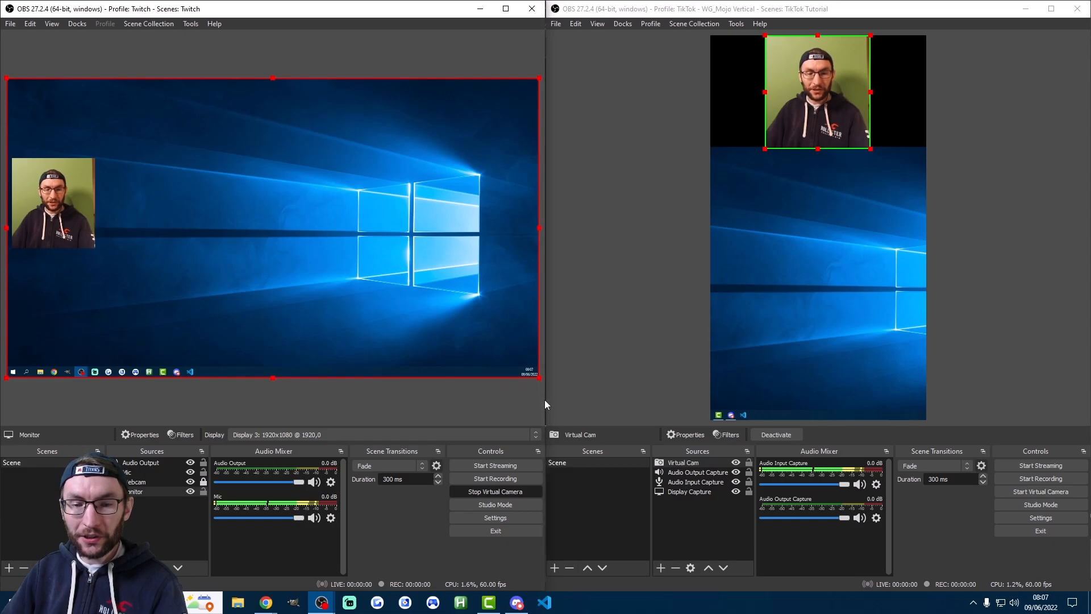
Check the service and stream key setup in the Twitch instance's stream settings, and leave them without changes
click(495, 518)
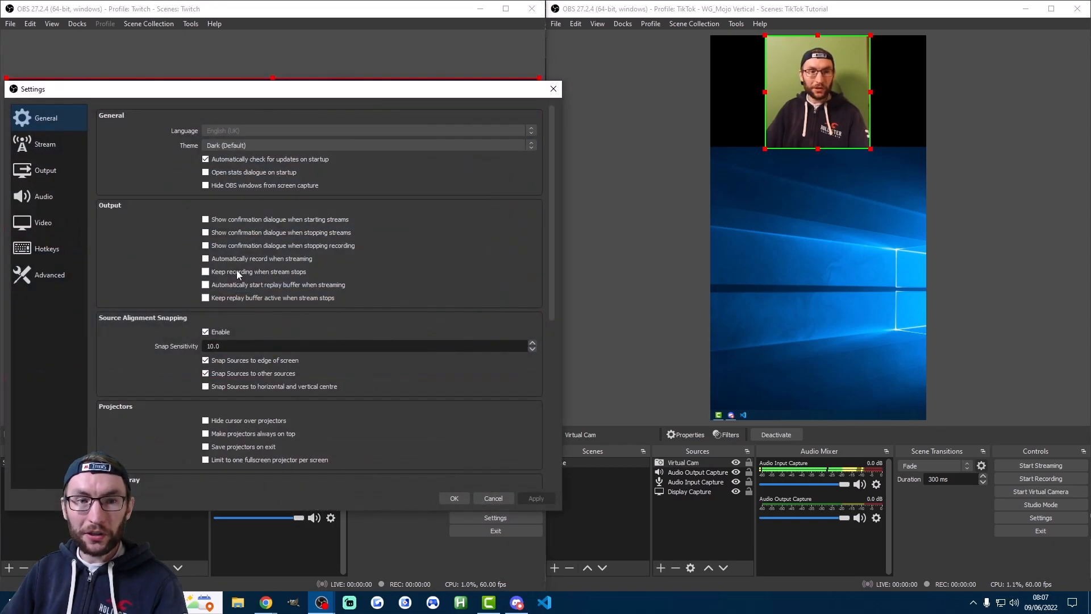
click(48, 146)
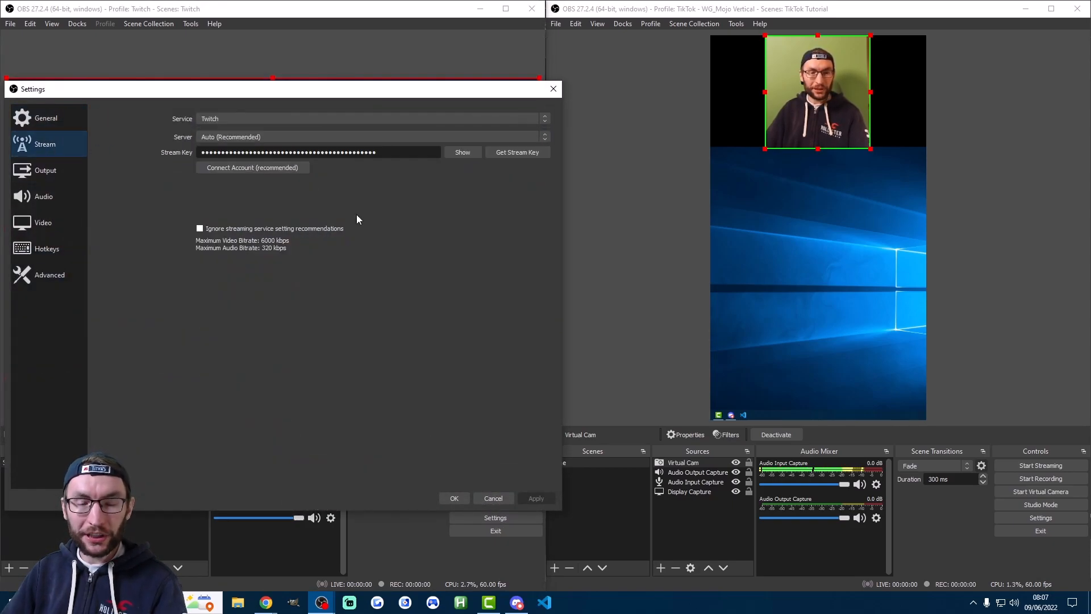
click(490, 499)
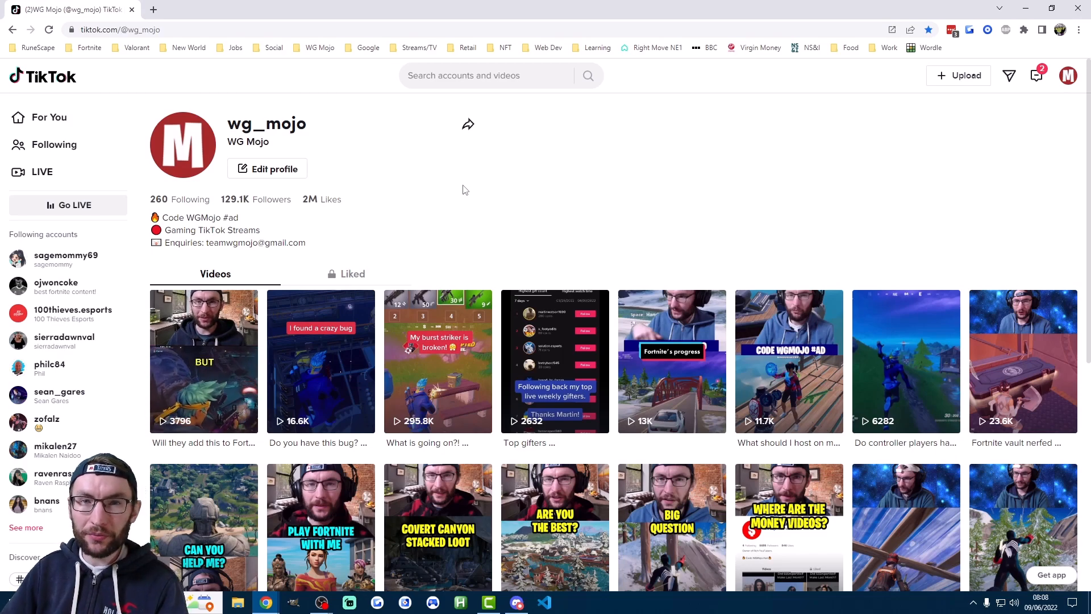
Go live from the TikTok profile in the browser to bring up the LIVE server URL and stream key
click(78, 211)
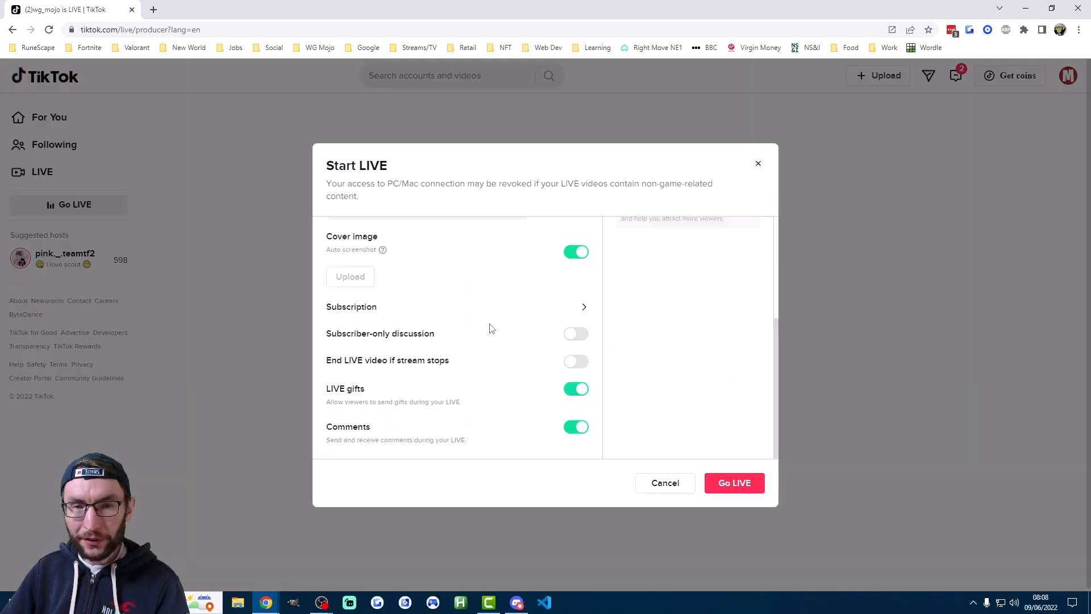
scroll(492, 325, up, 4)
scroll(496, 325, down, 4)
click(735, 483)
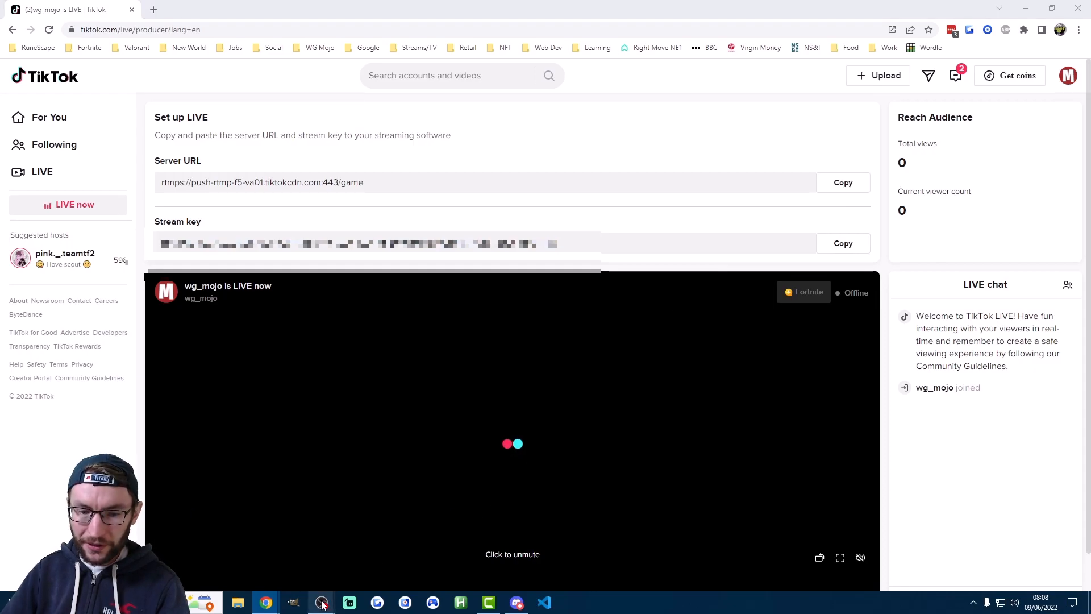
Switch to the TikTok OBS instance and open its stream settings
mouse_move(323, 600)
click(347, 545)
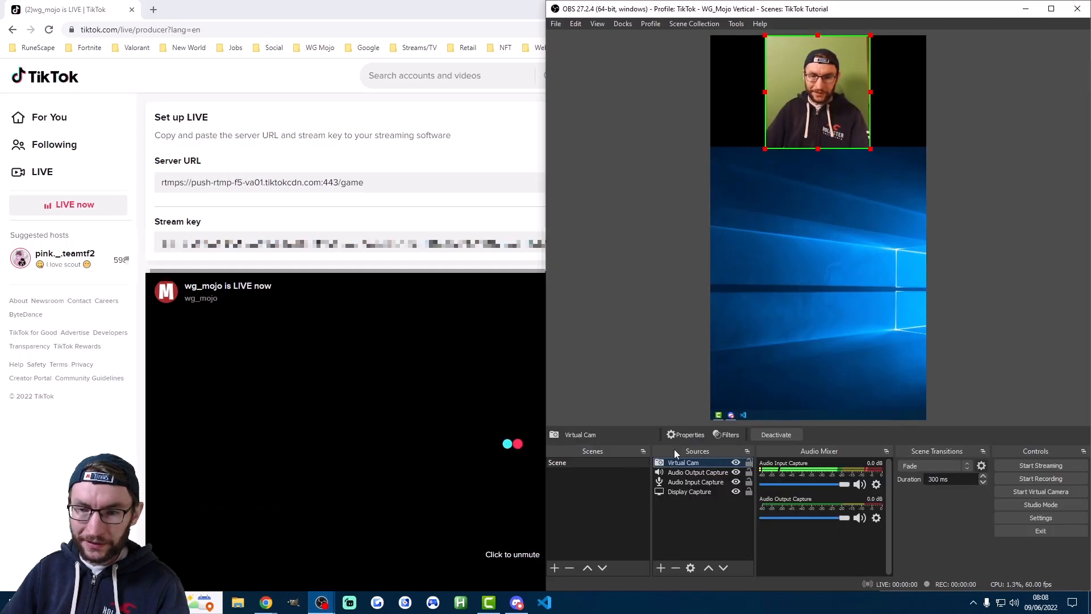
click(1036, 517)
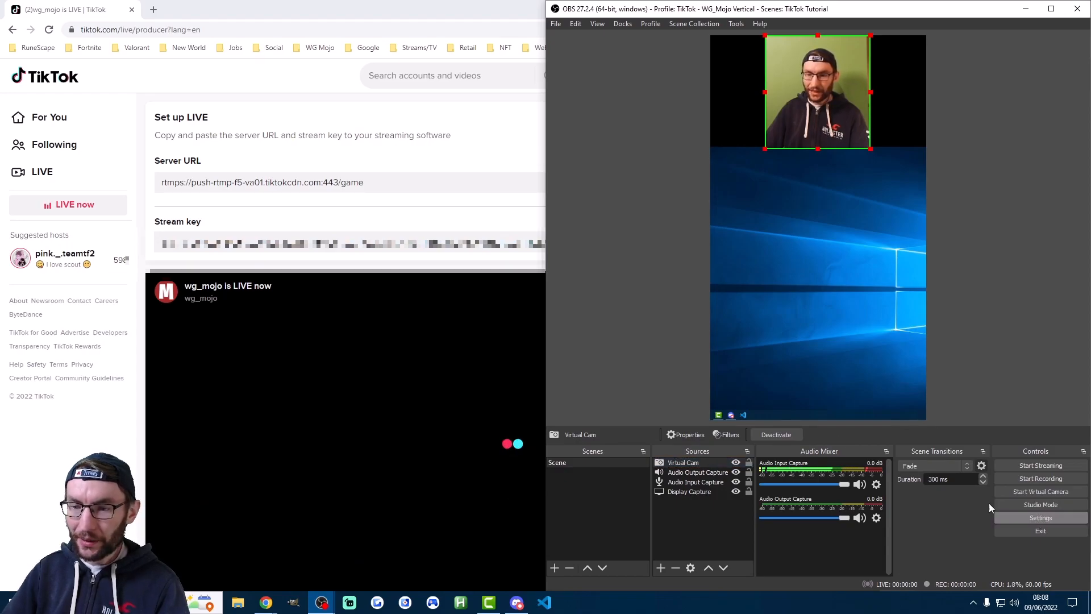
click(585, 152)
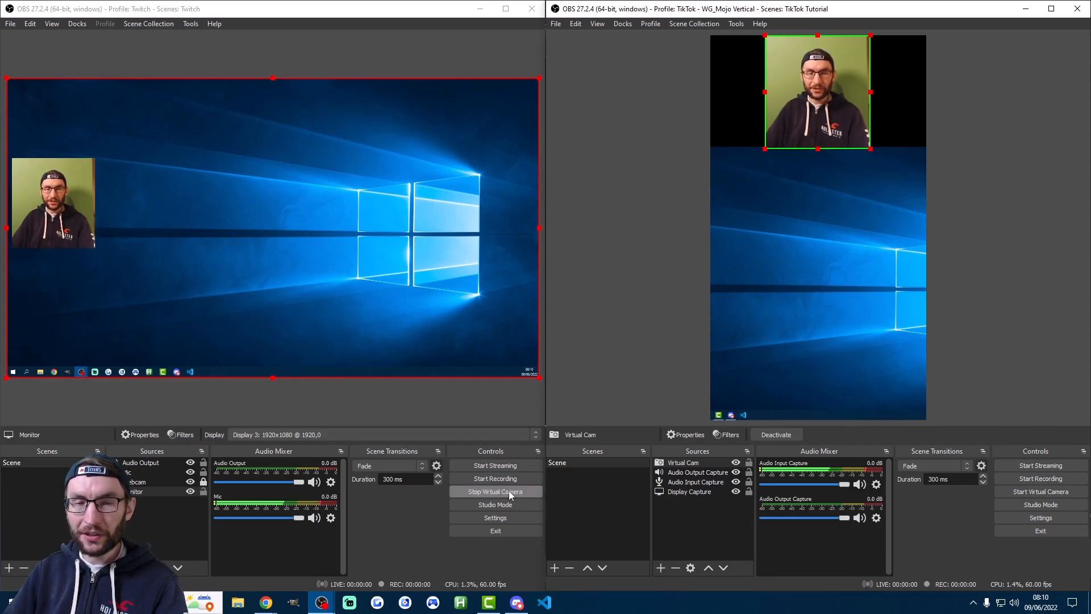
Stop the virtual camera in the Twitch instance and close both OBS instances, the TikTok one first
click(494, 492)
click(494, 492)
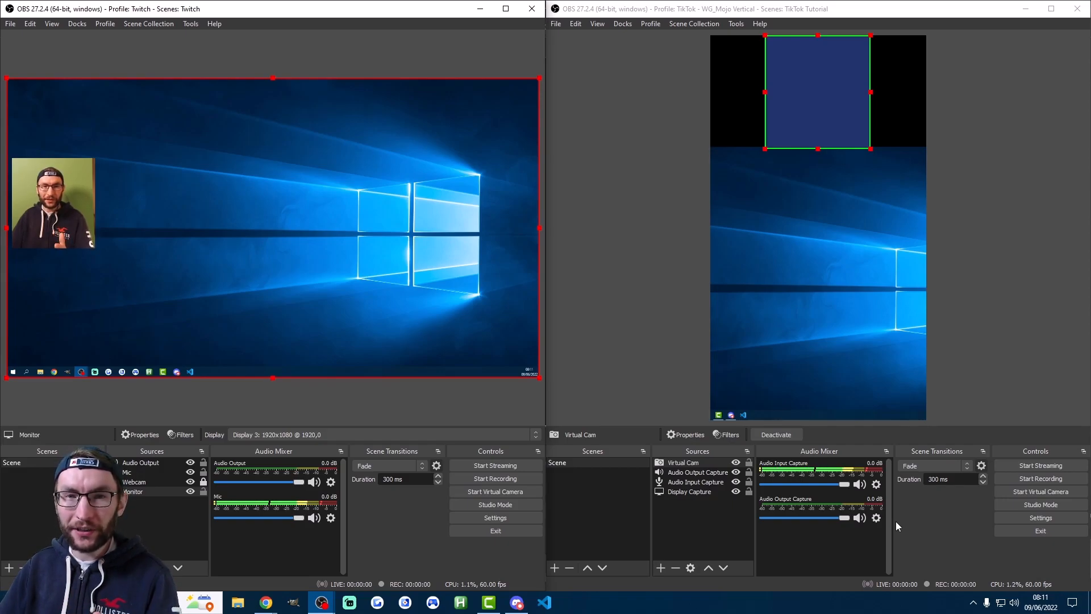
click(1037, 54)
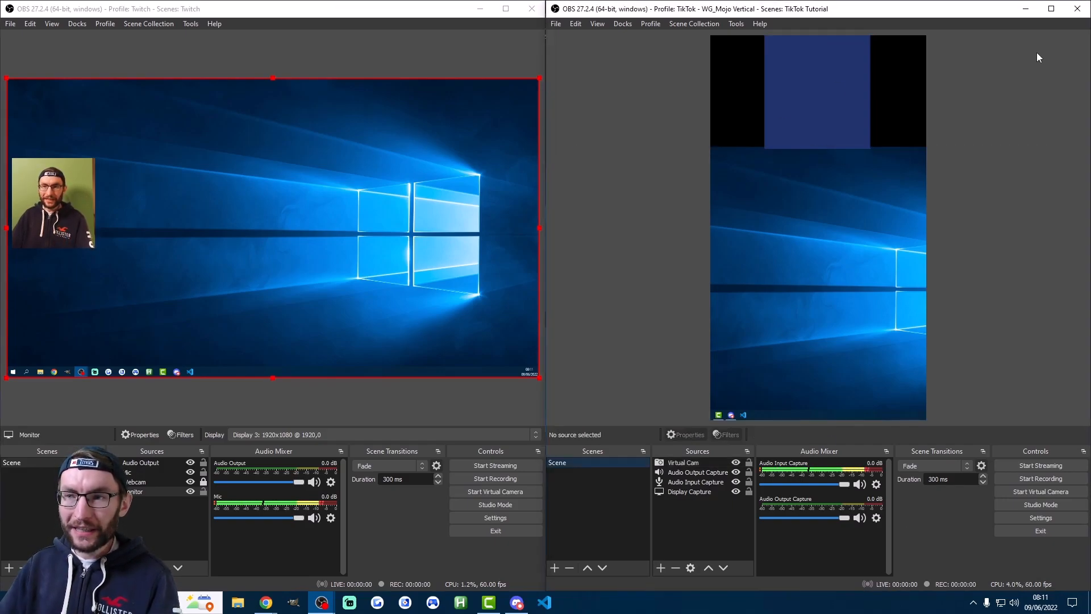
click(1077, 9)
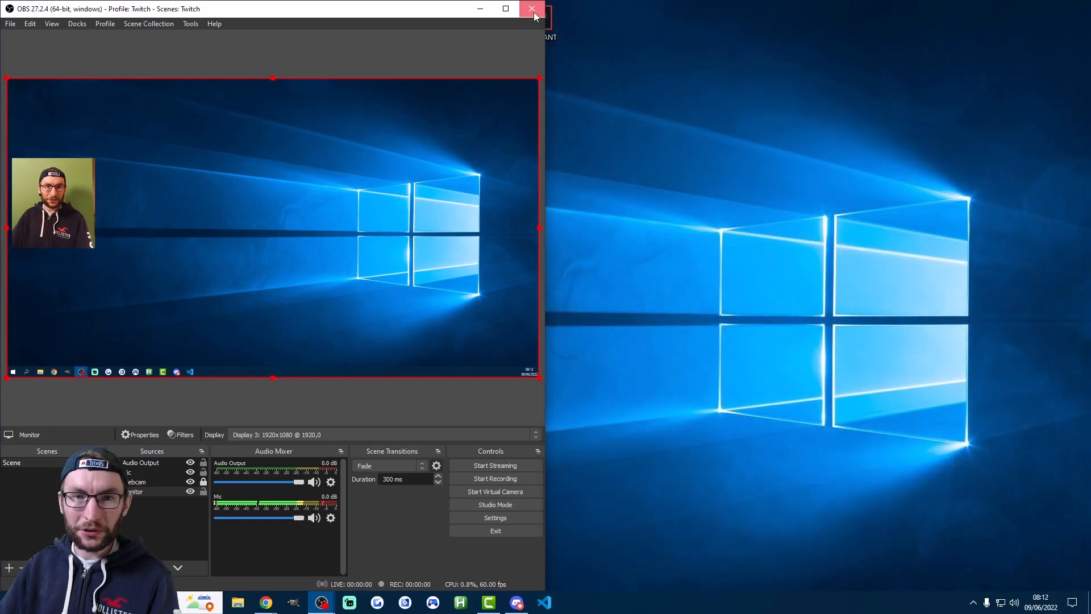
click(533, 10)
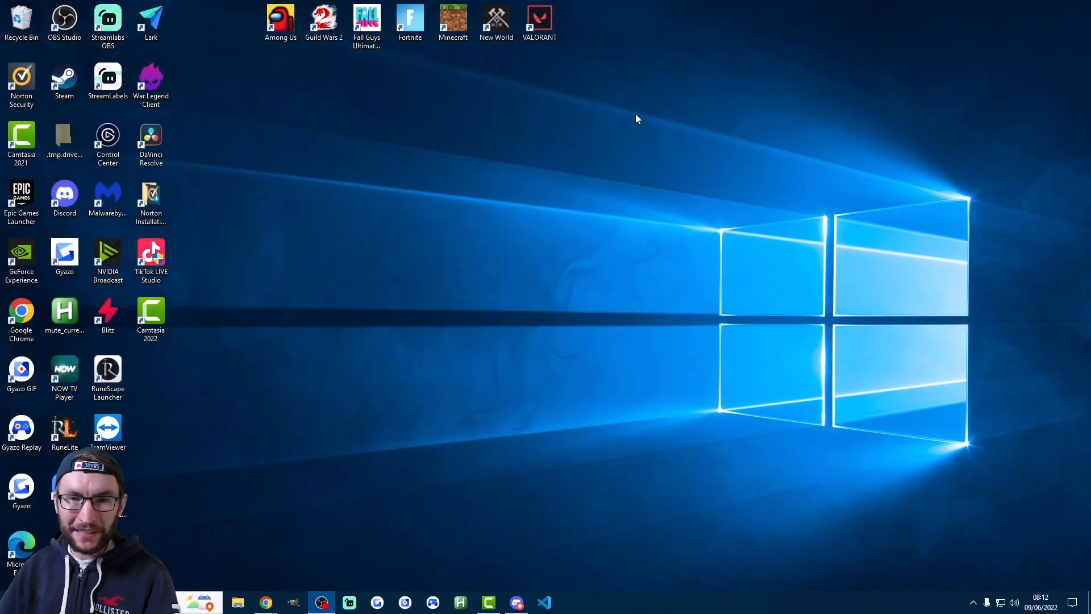